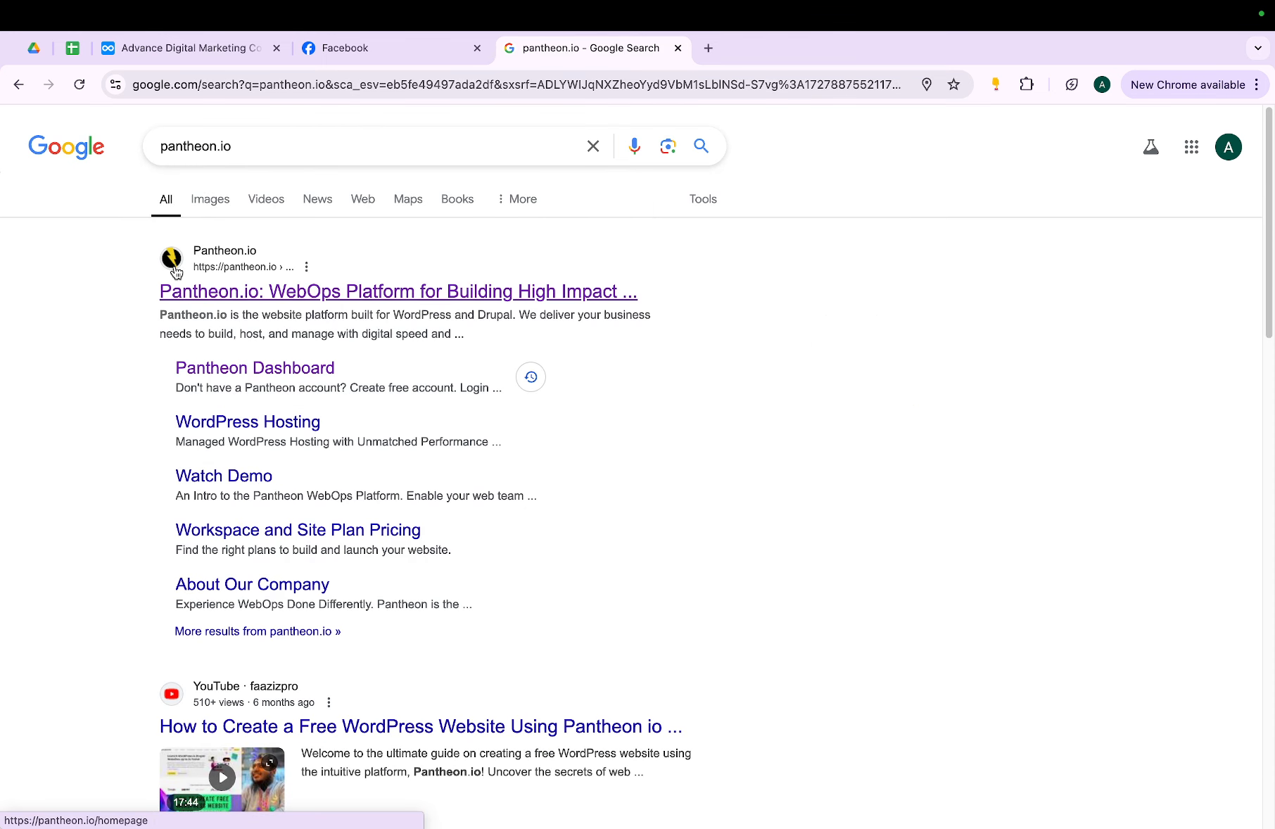
- Open pantheon.io from the search results and go to its Get Started sign-up page
click(173, 295)
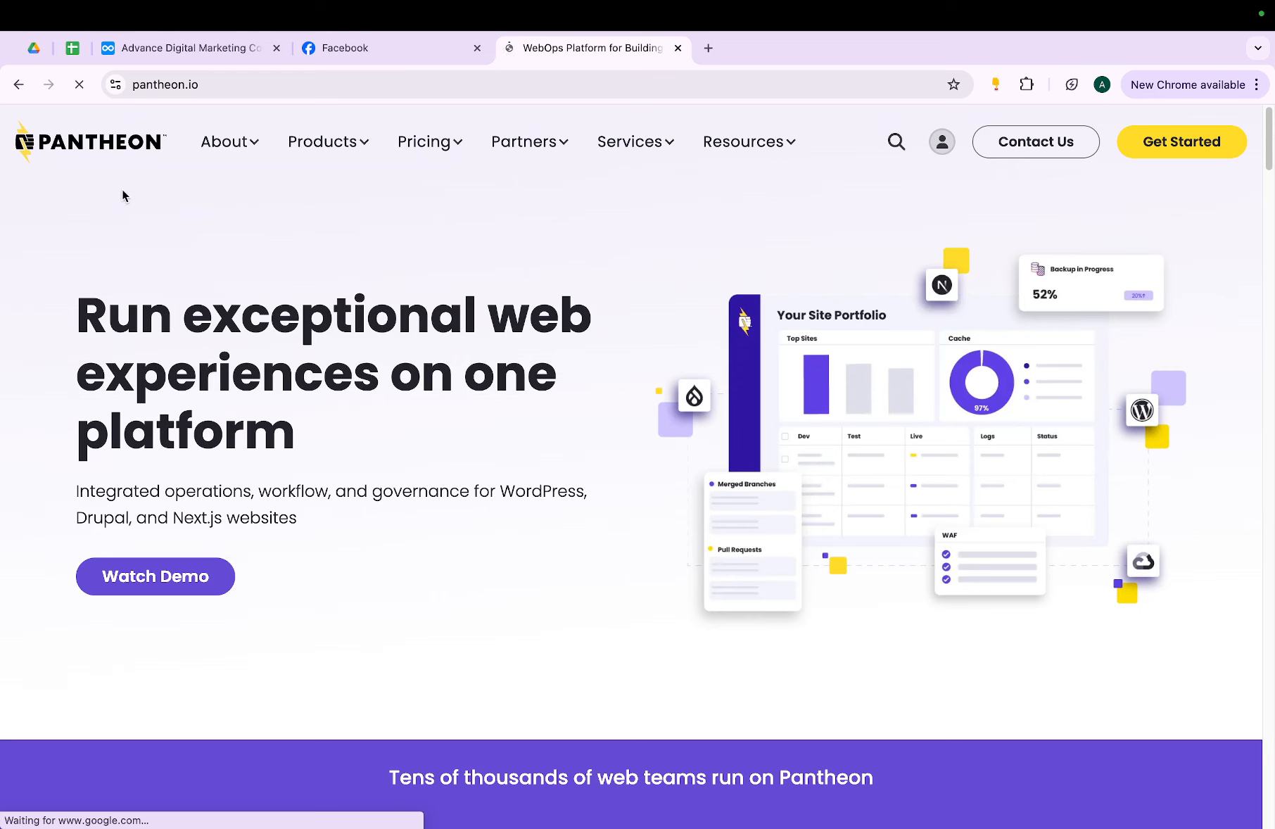
drag(172, 85, 389, 100)
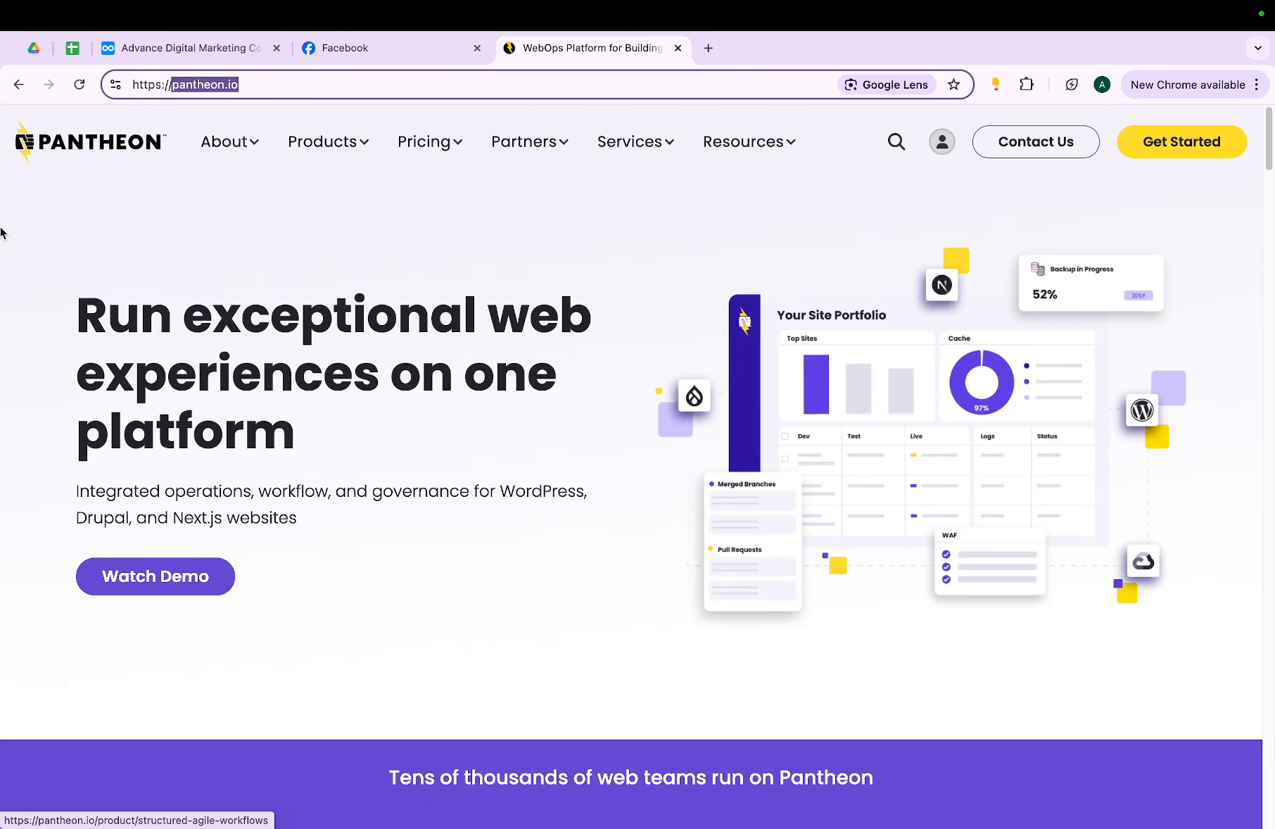
drag(1, 232, 1112, 632)
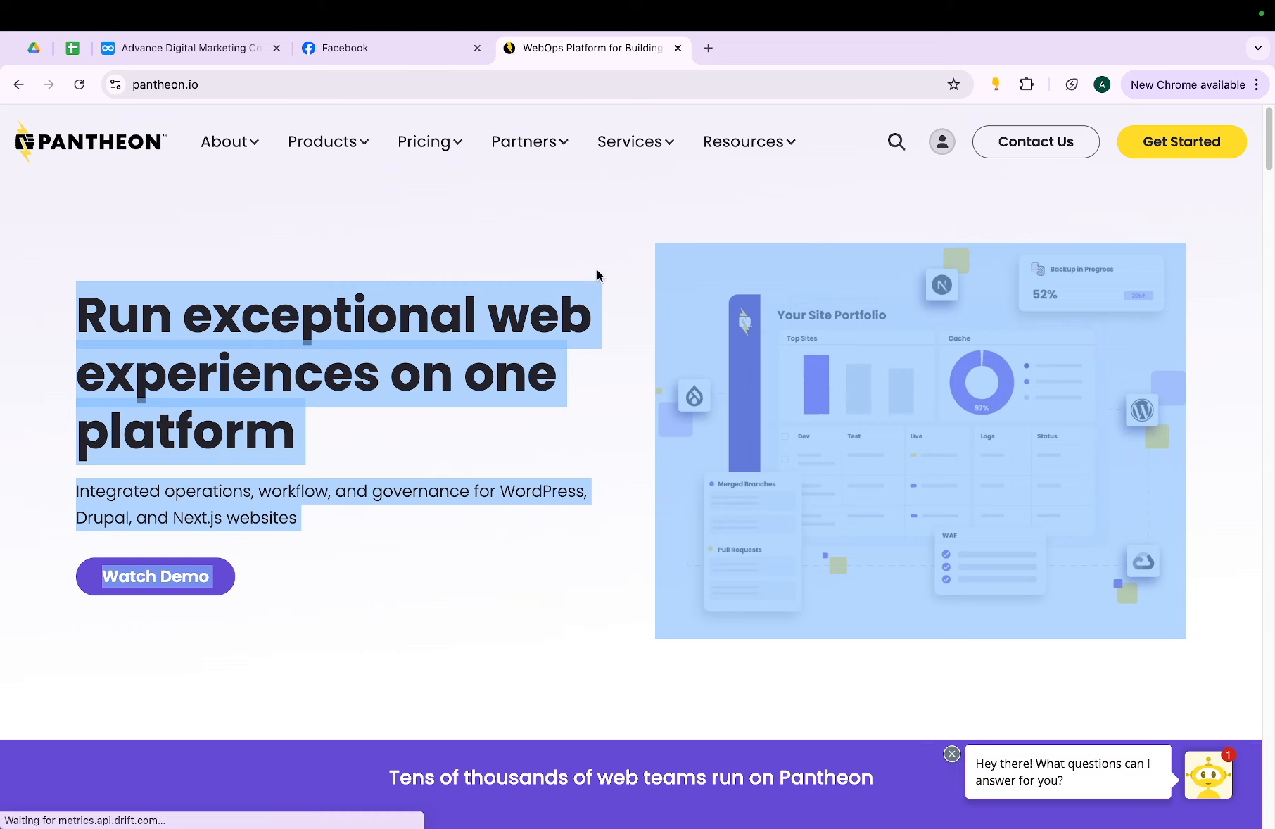
click(573, 284)
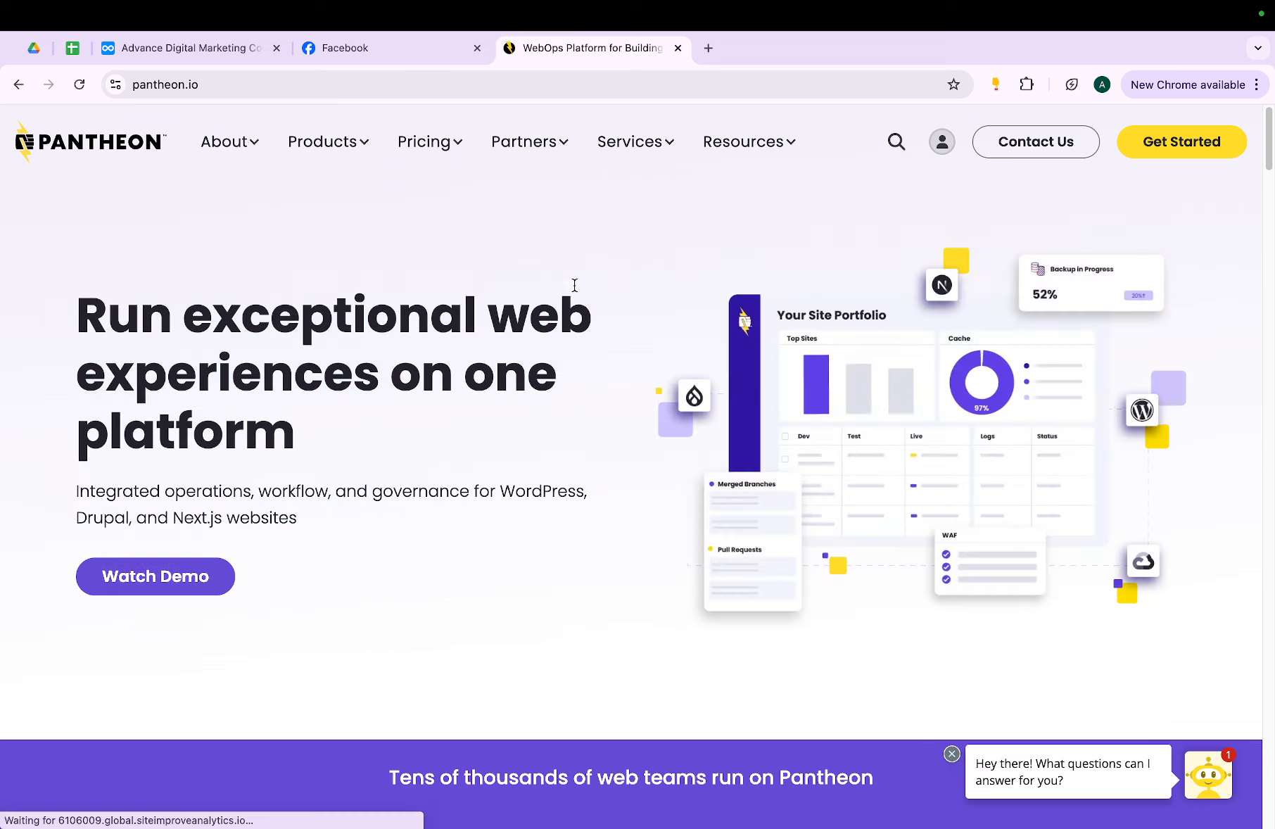
click(1210, 144)
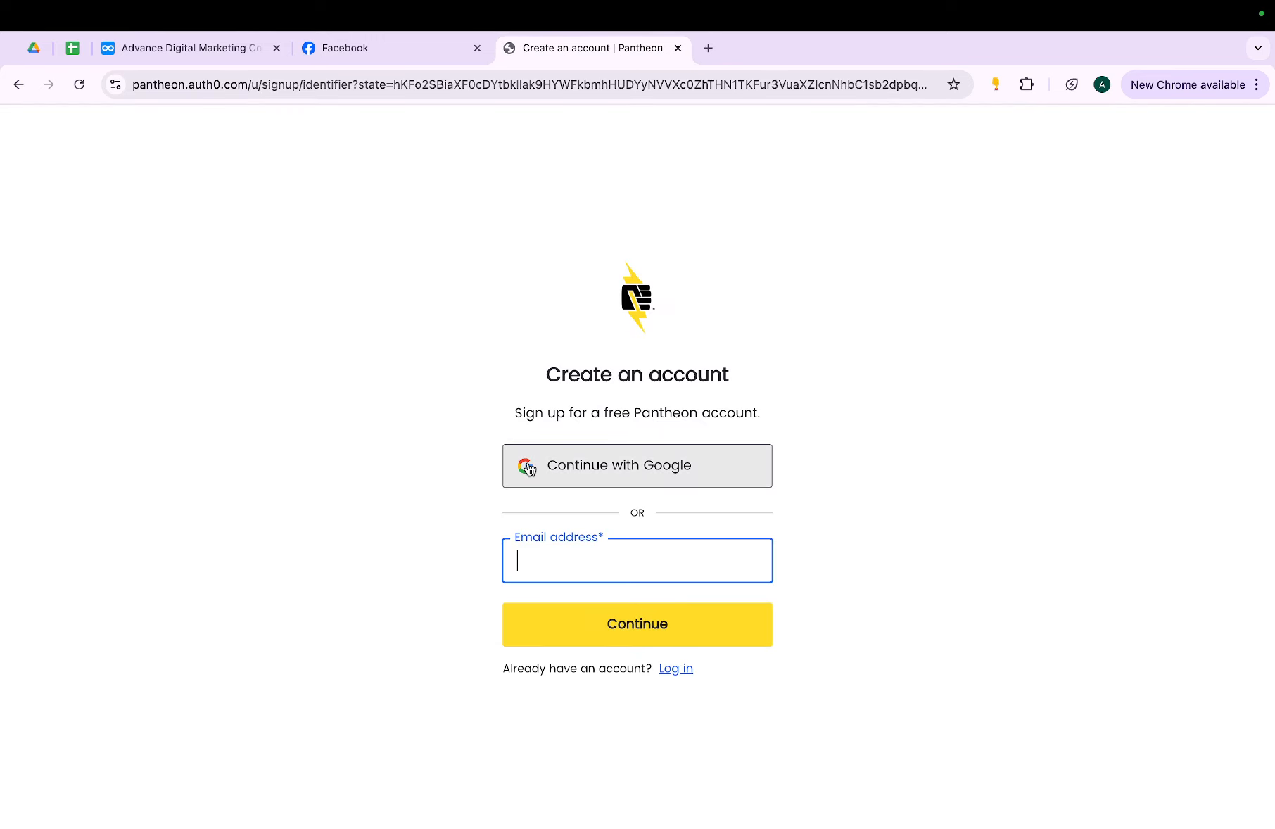
- Create the Pantheon account with Continue with Google instead of an email address
click(575, 544)
click(1019, 626)
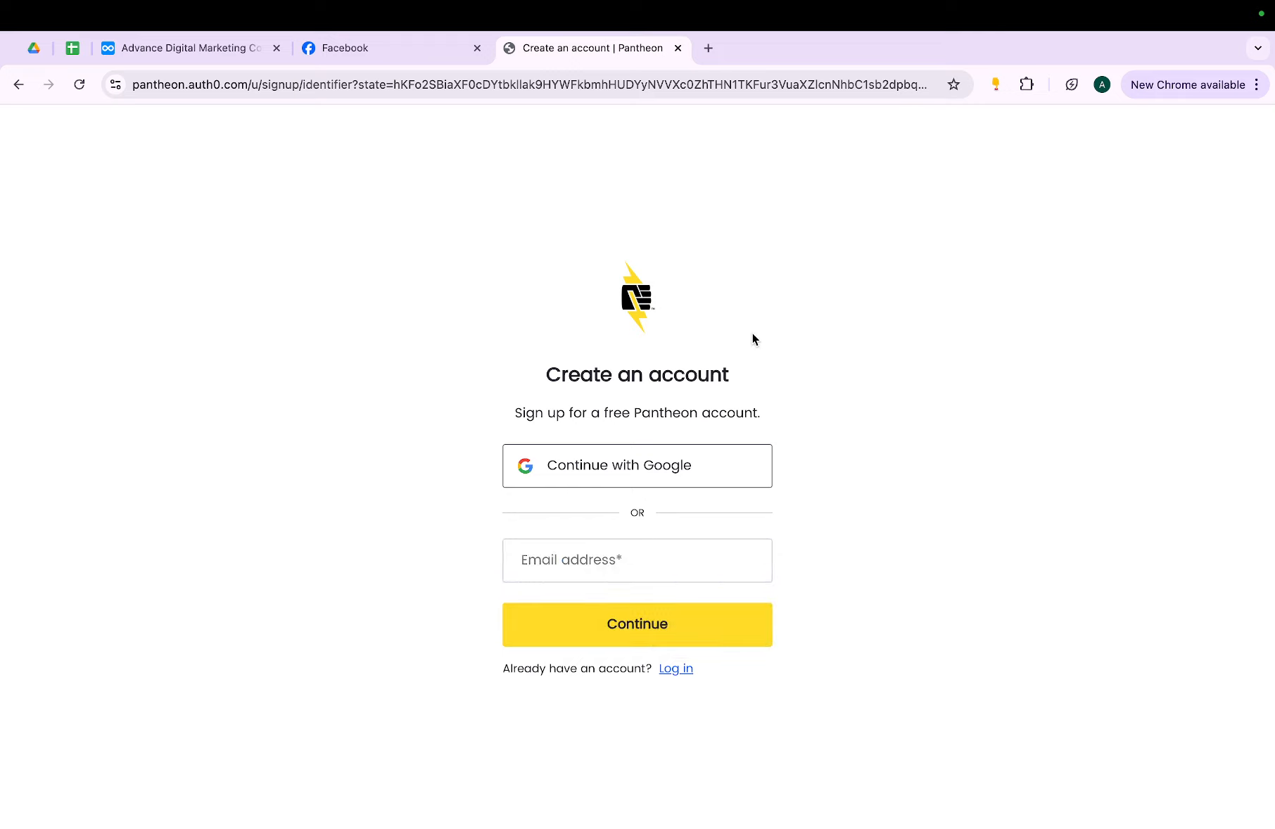
drag(732, 375, 373, 365)
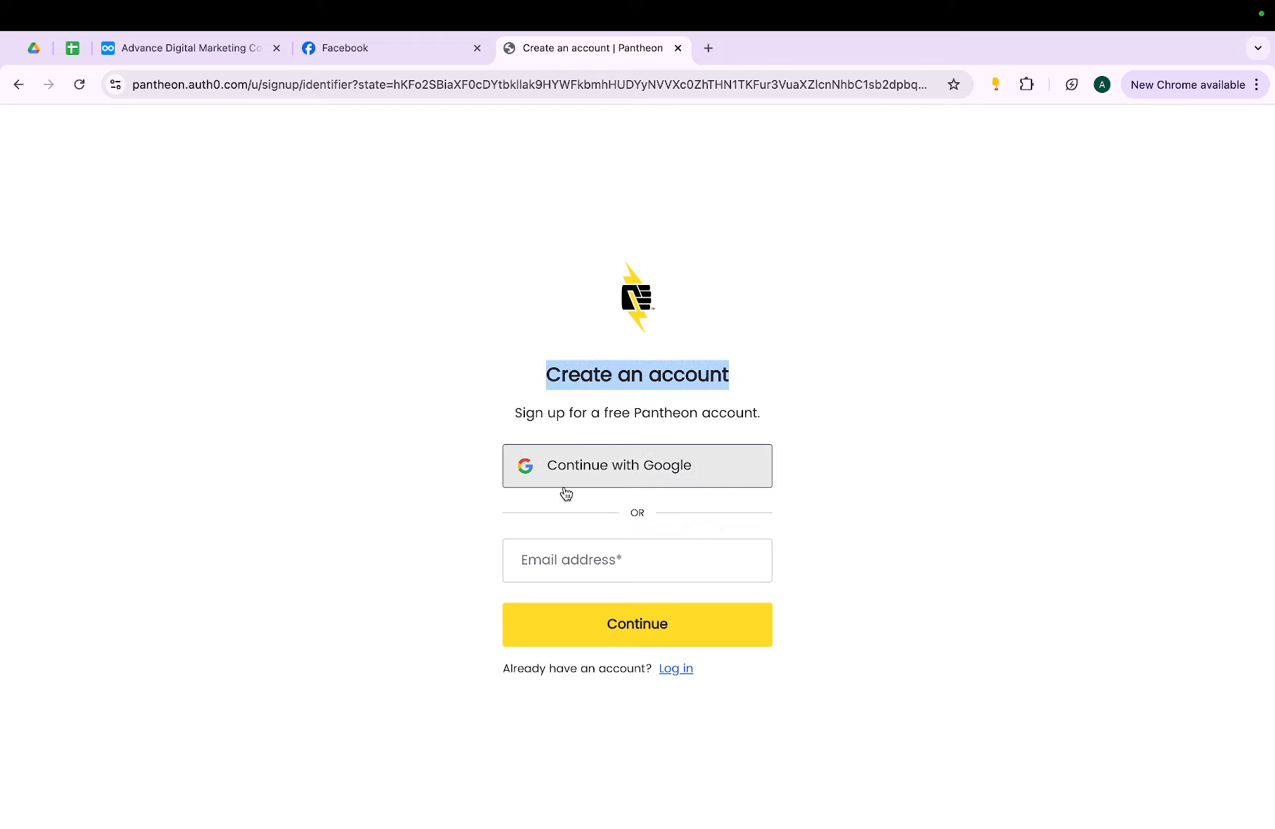
click(672, 466)
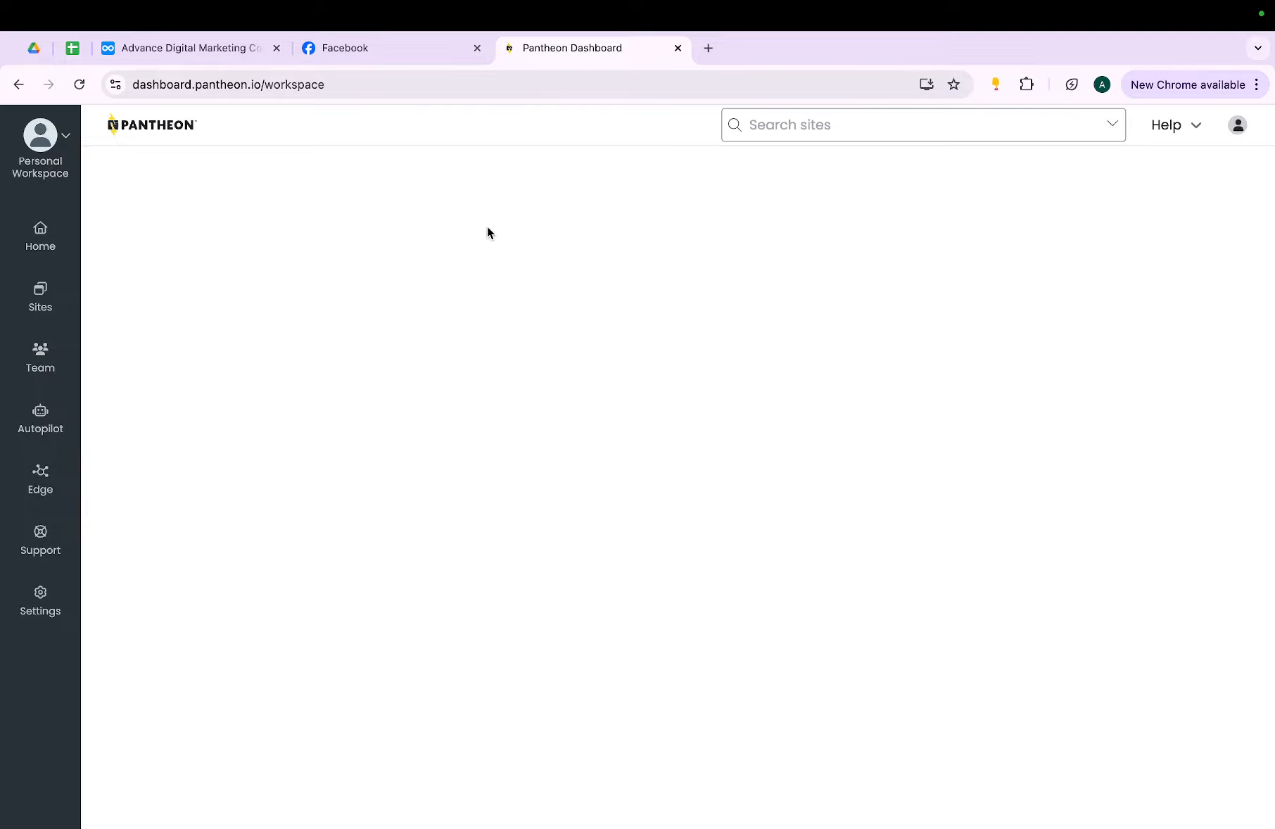
- Open a new incognito window from Chrome's three-dot menu
click(1226, 125)
click(913, 188)
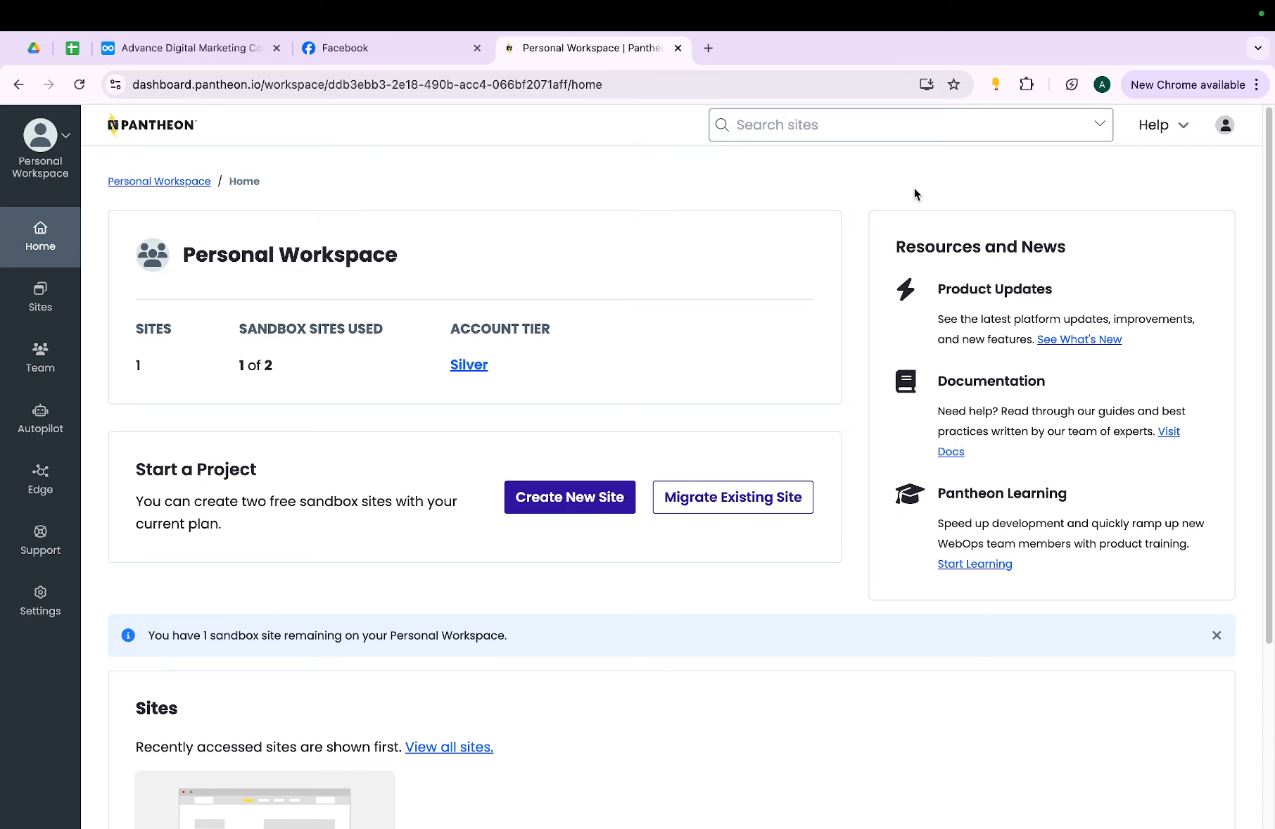
click(1226, 86)
click(1133, 206)
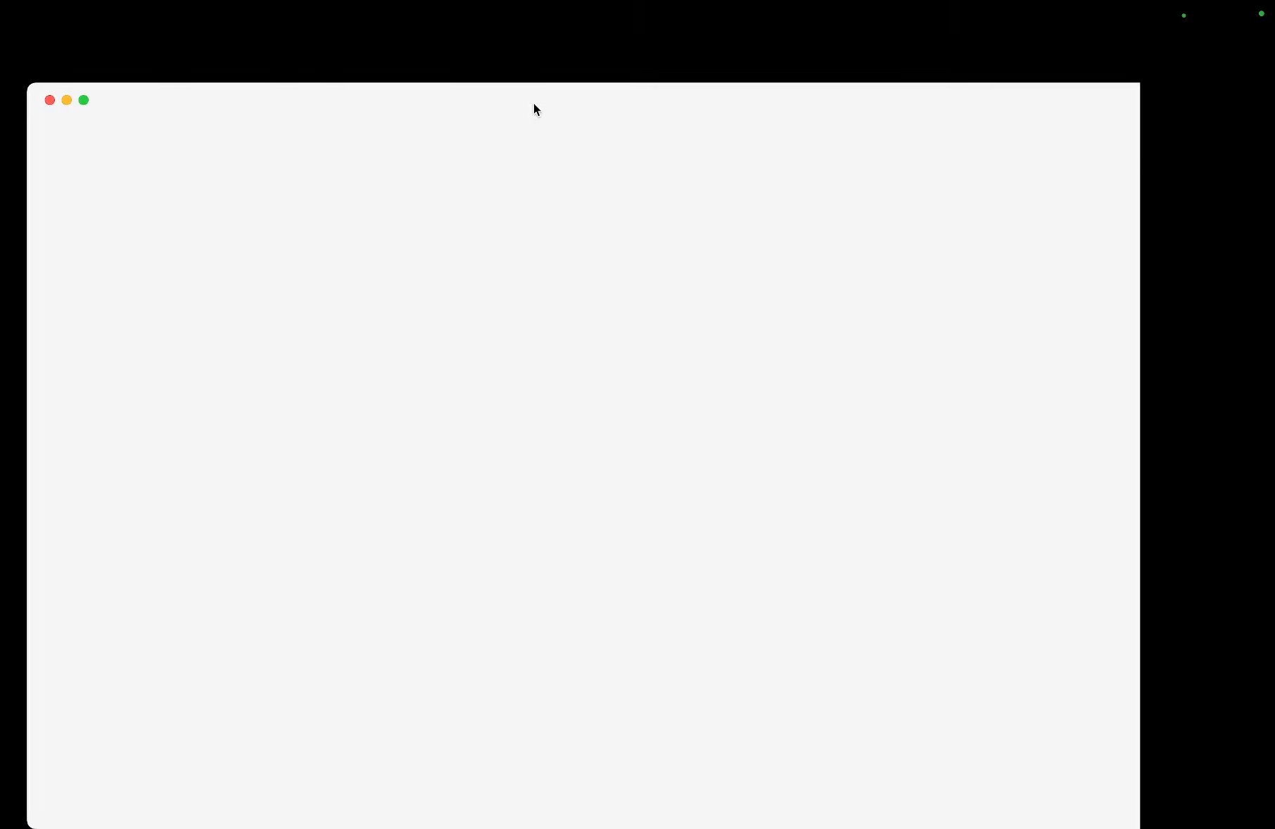
- Search 'temp mail' in a second incognito tab, open temp-mail.org, and return to the first tab
click(227, 48)
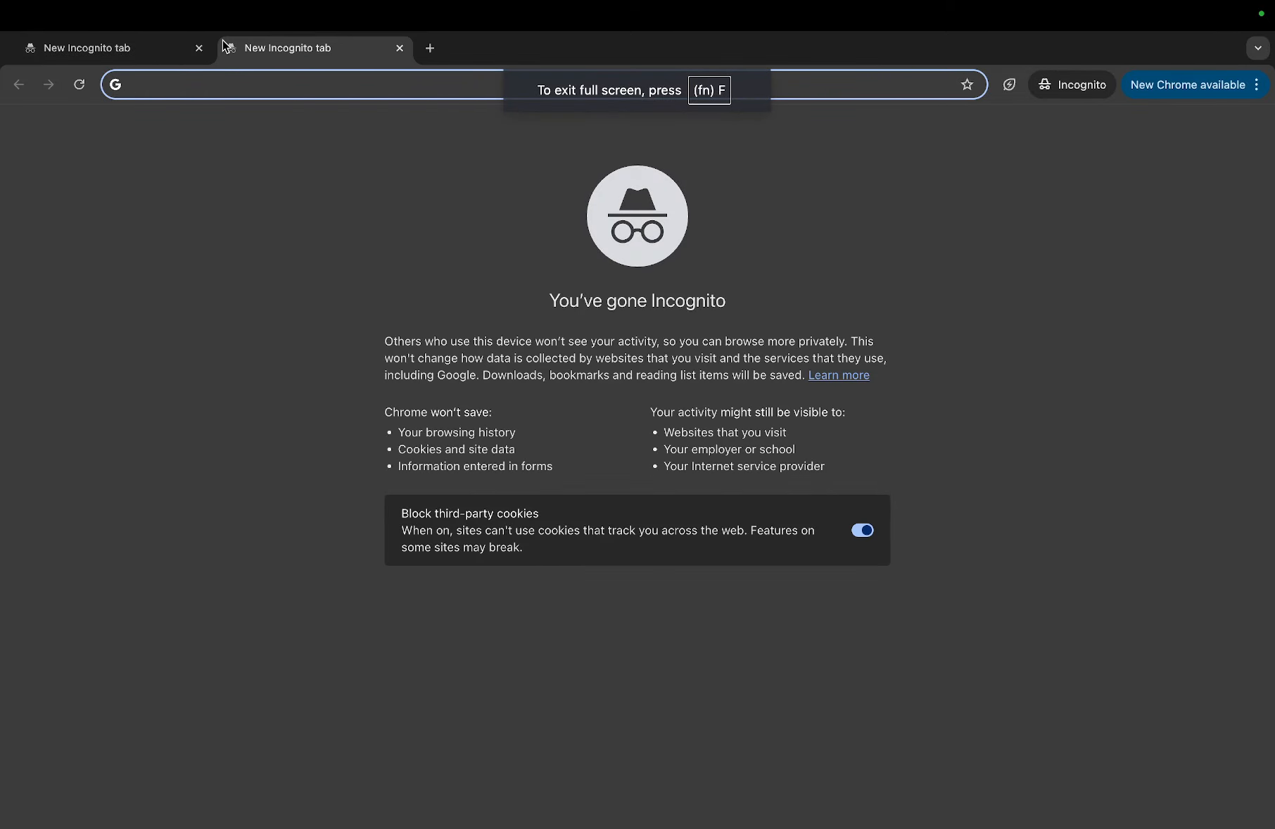
text(temp mail)
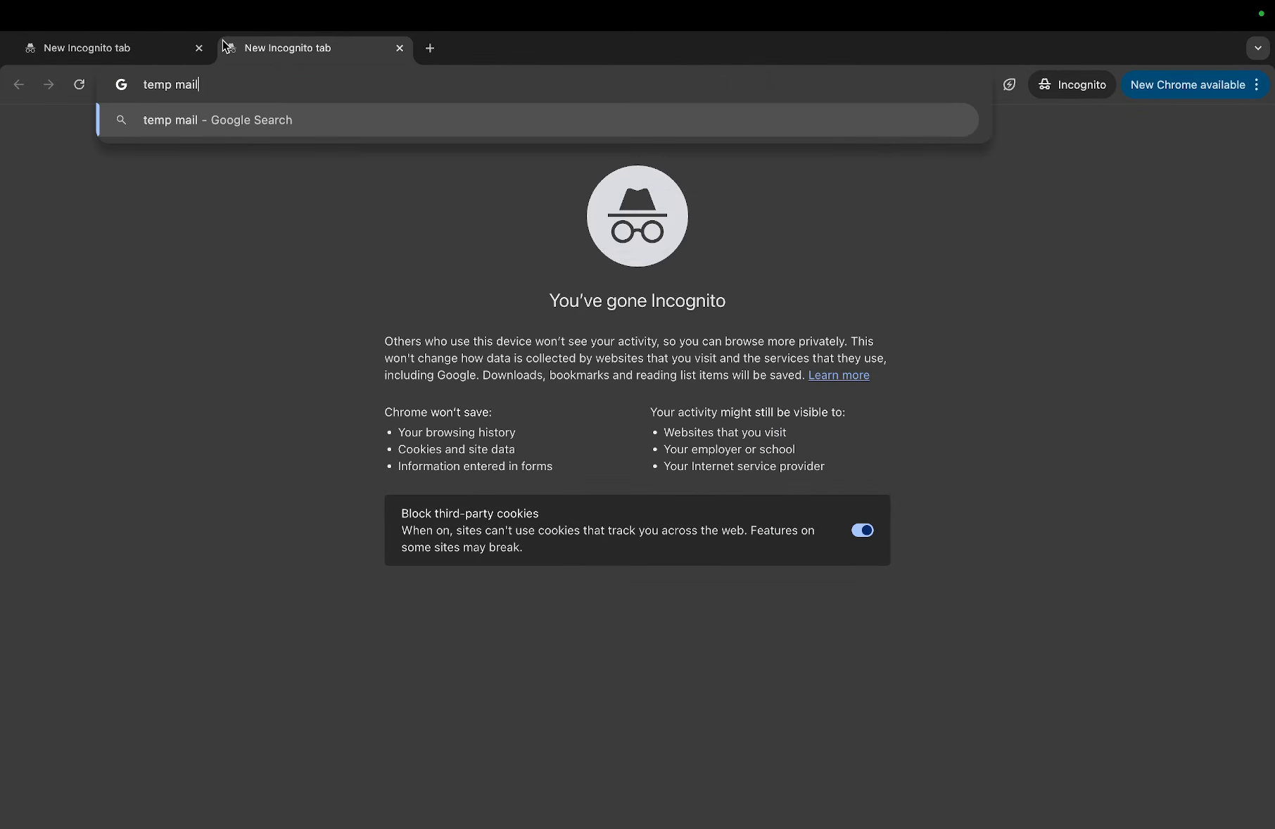
key(Return)
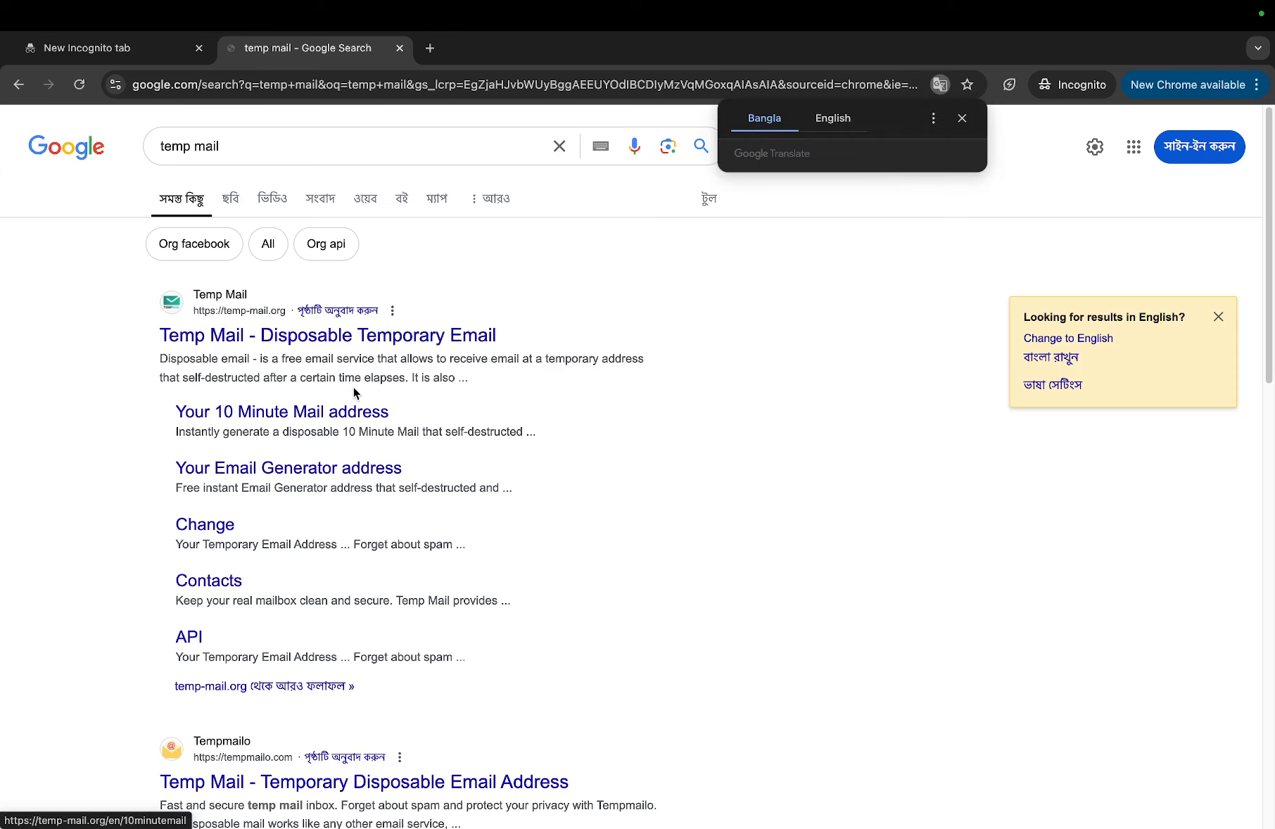
click(357, 336)
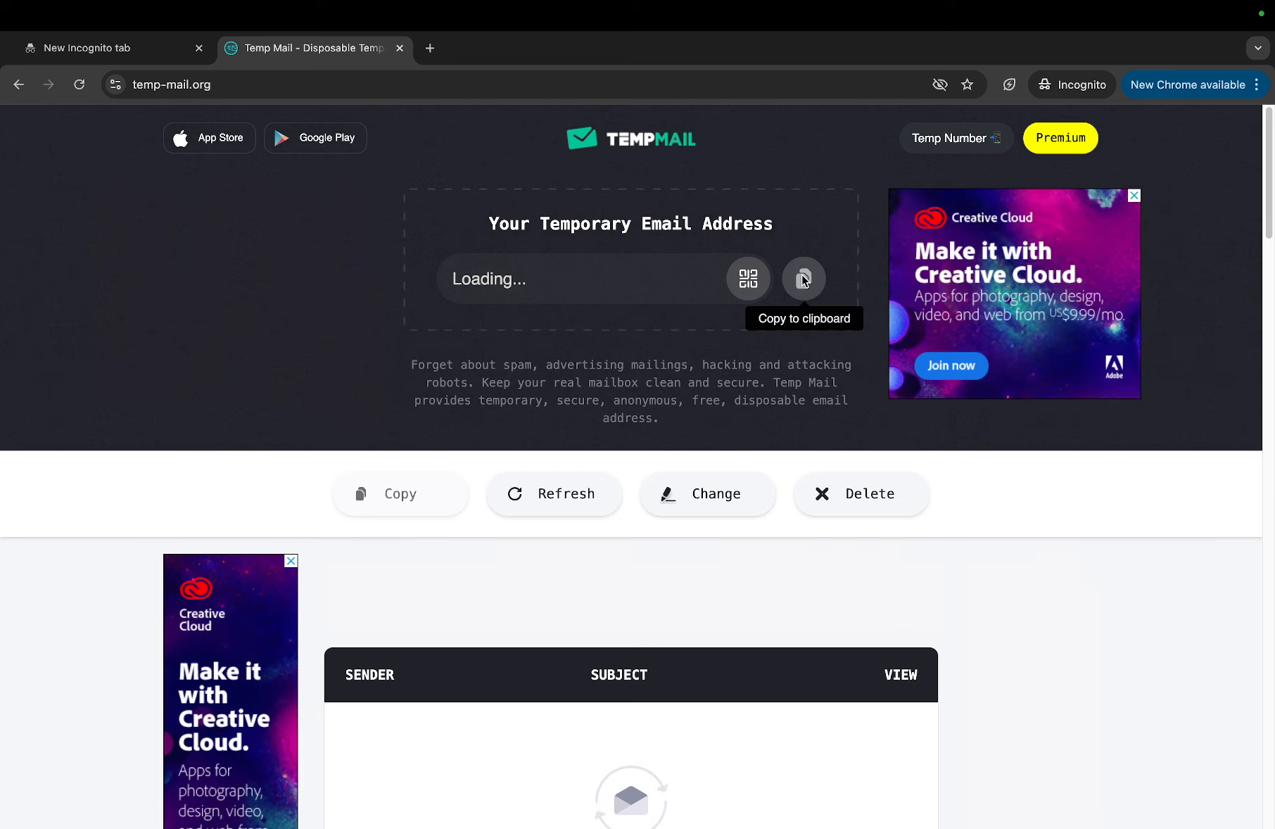
click(152, 60)
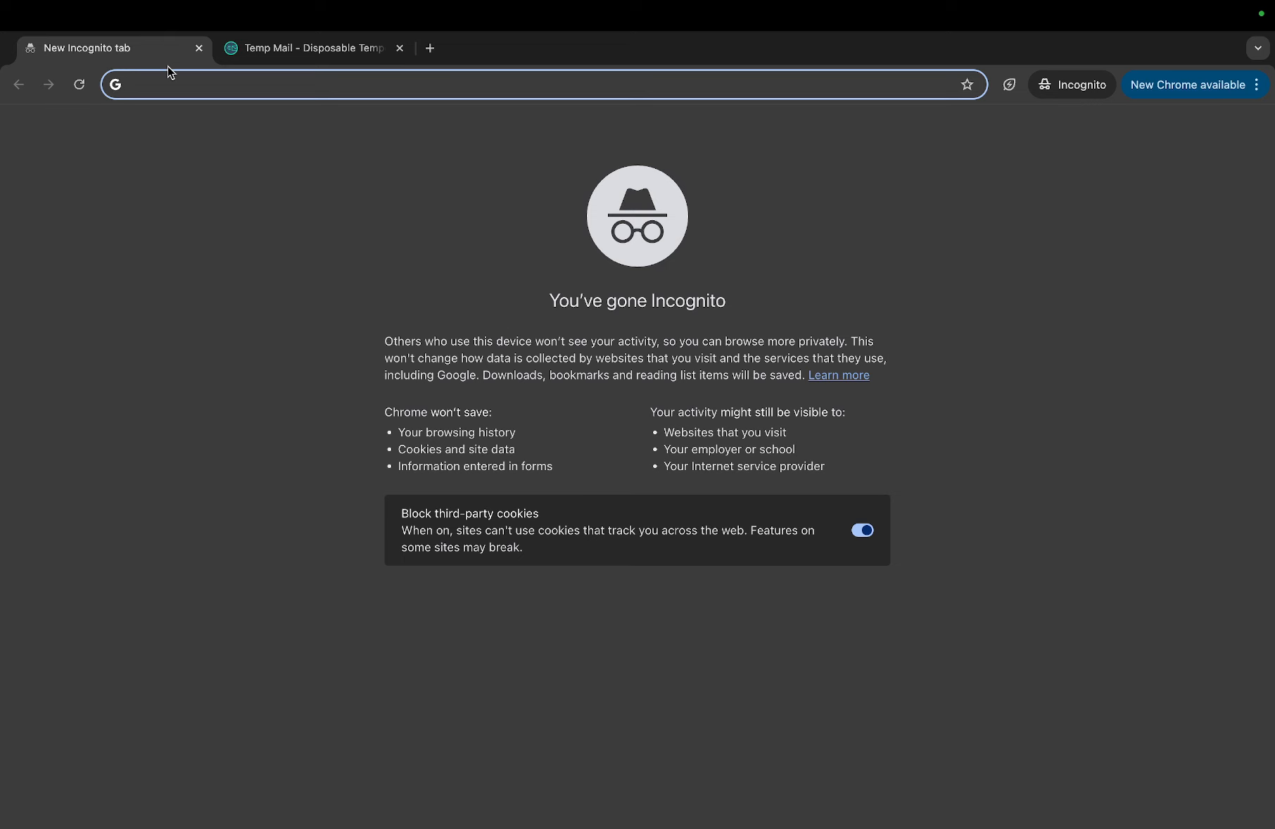
- Search Google for 'pantheon io', correcting the misspelled query
text(panthoneon)
key(Return)
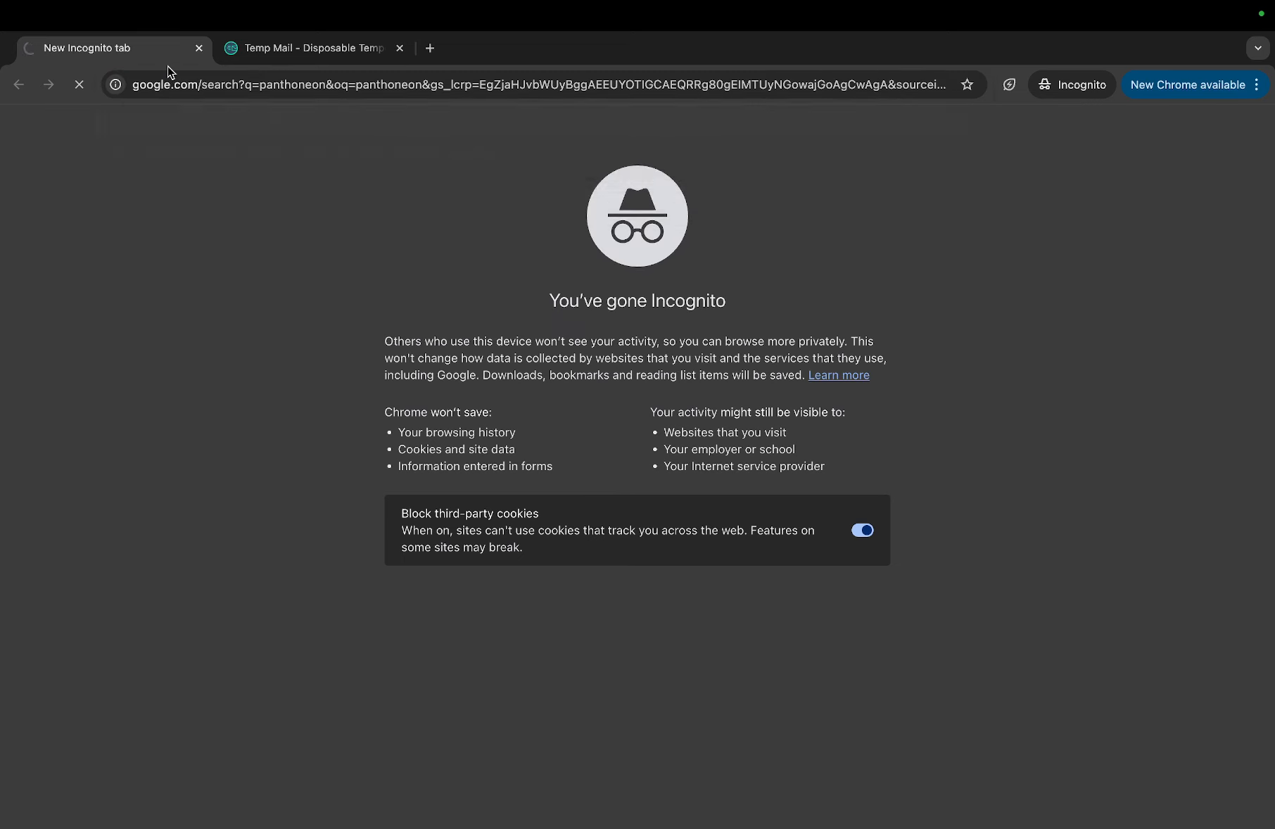
click(239, 148)
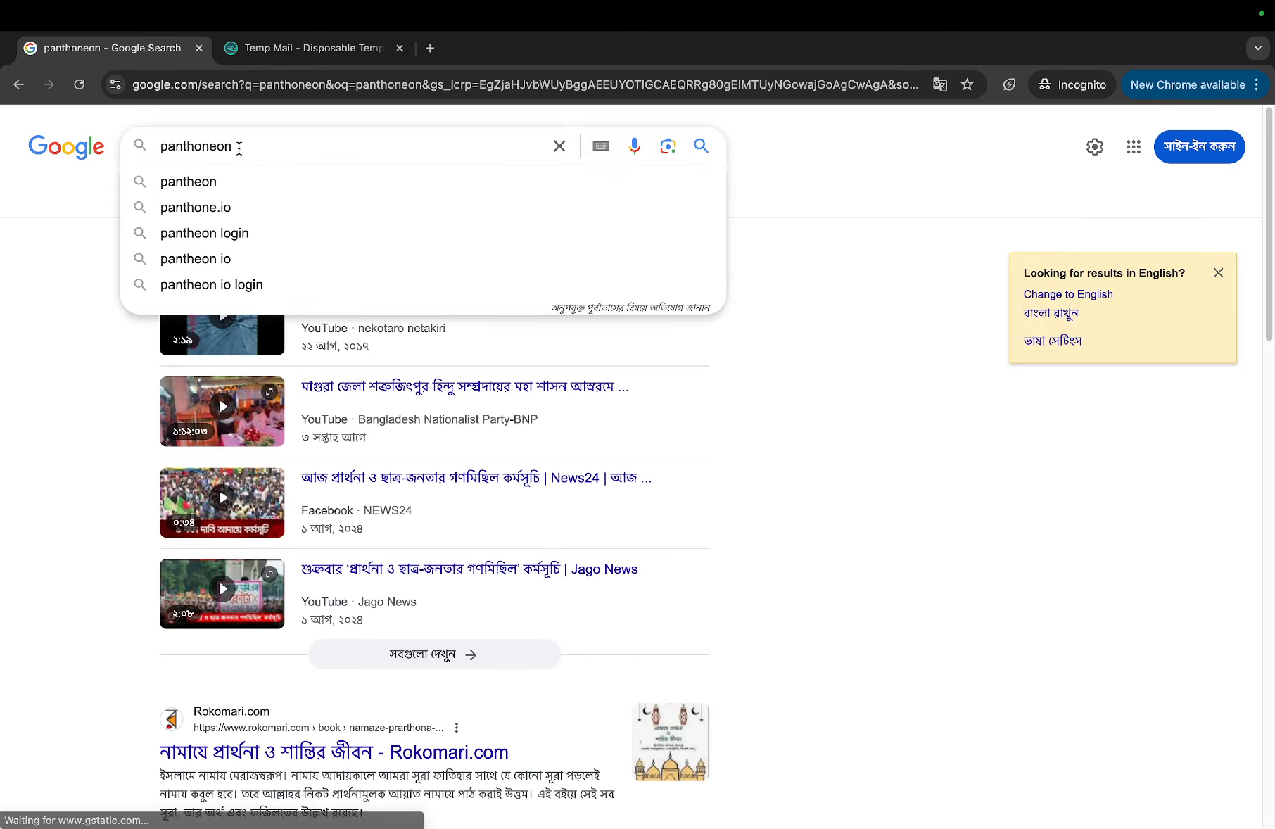
key(BackSpace)
key(BackSpace)
key(BackSpace)
key(BackSpace)
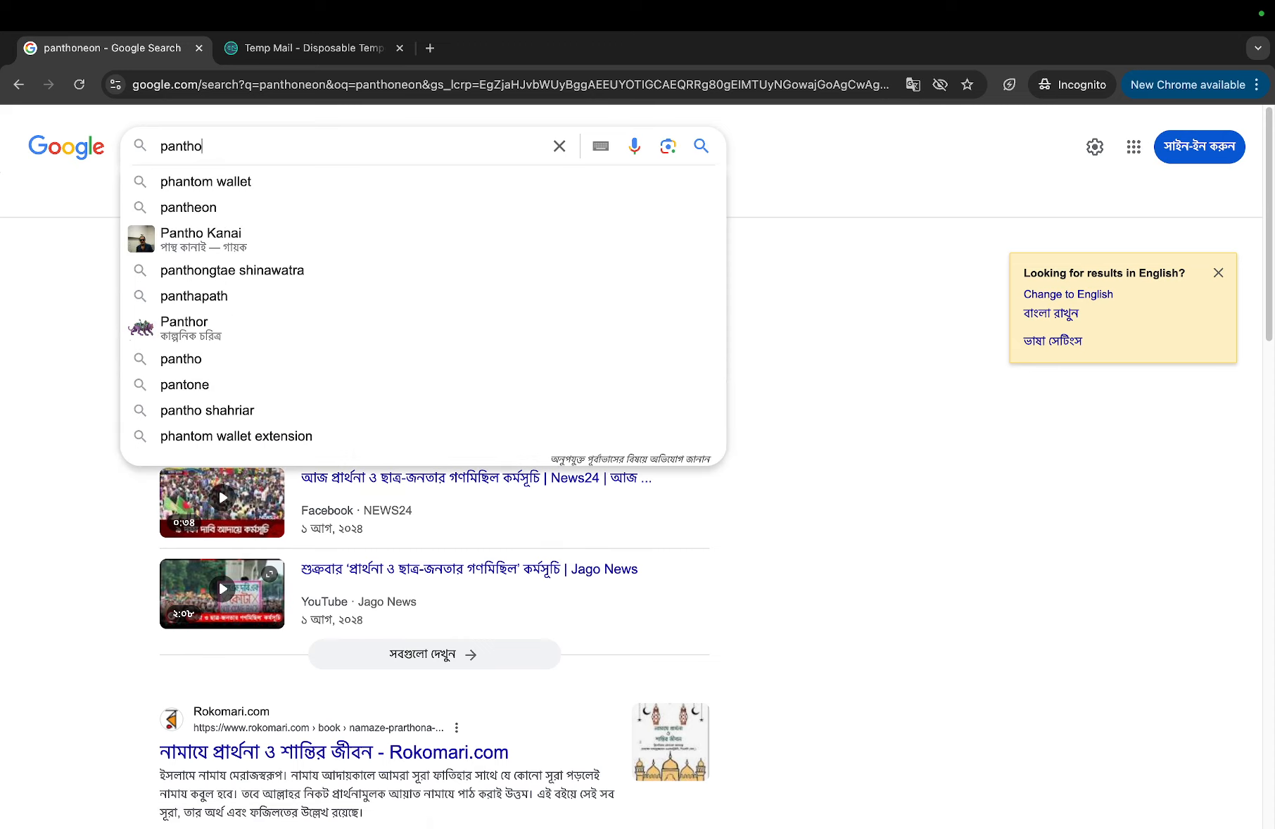
key(BackSpace)
text(eon io\)
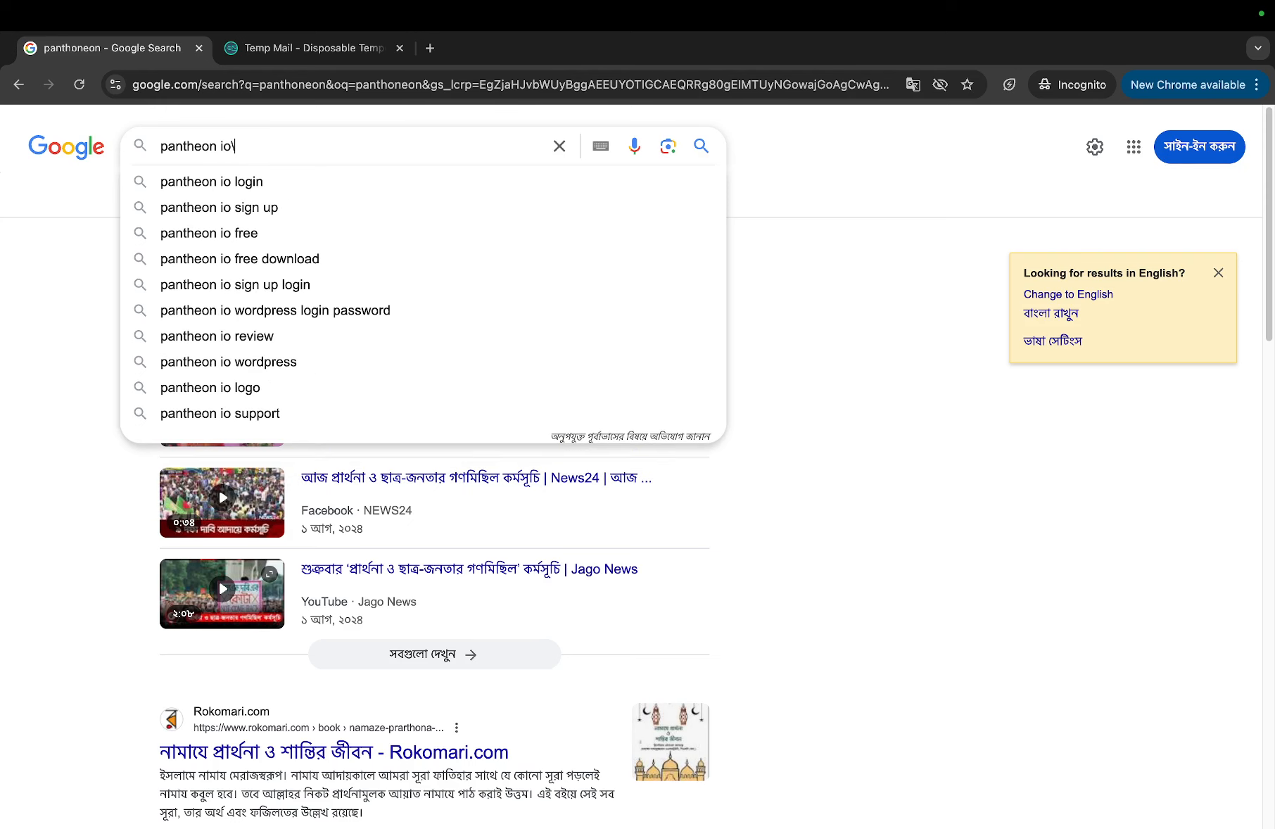
key(BackSpace)
key(Return)
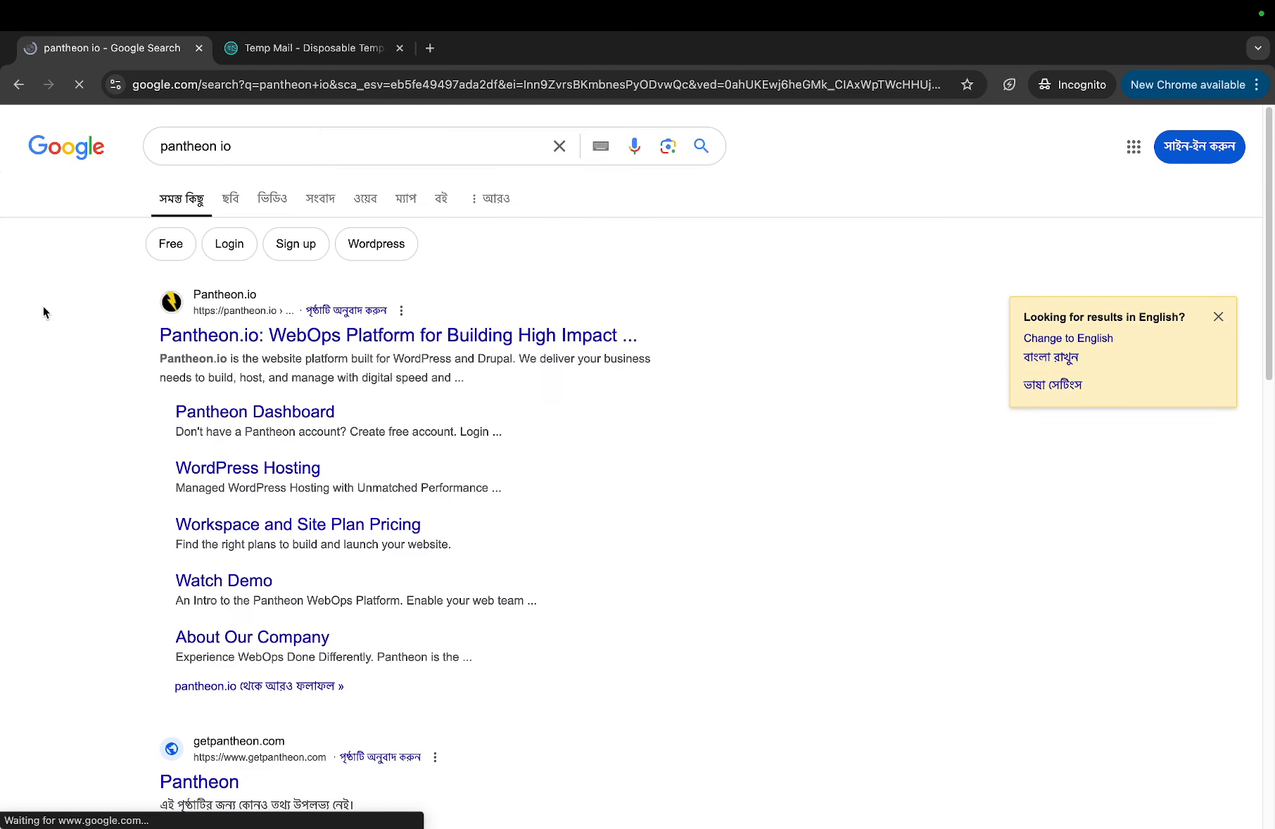
- Open pantheon.io and its Get Started sign-up page, then go to the Temp Mail tab
click(289, 327)
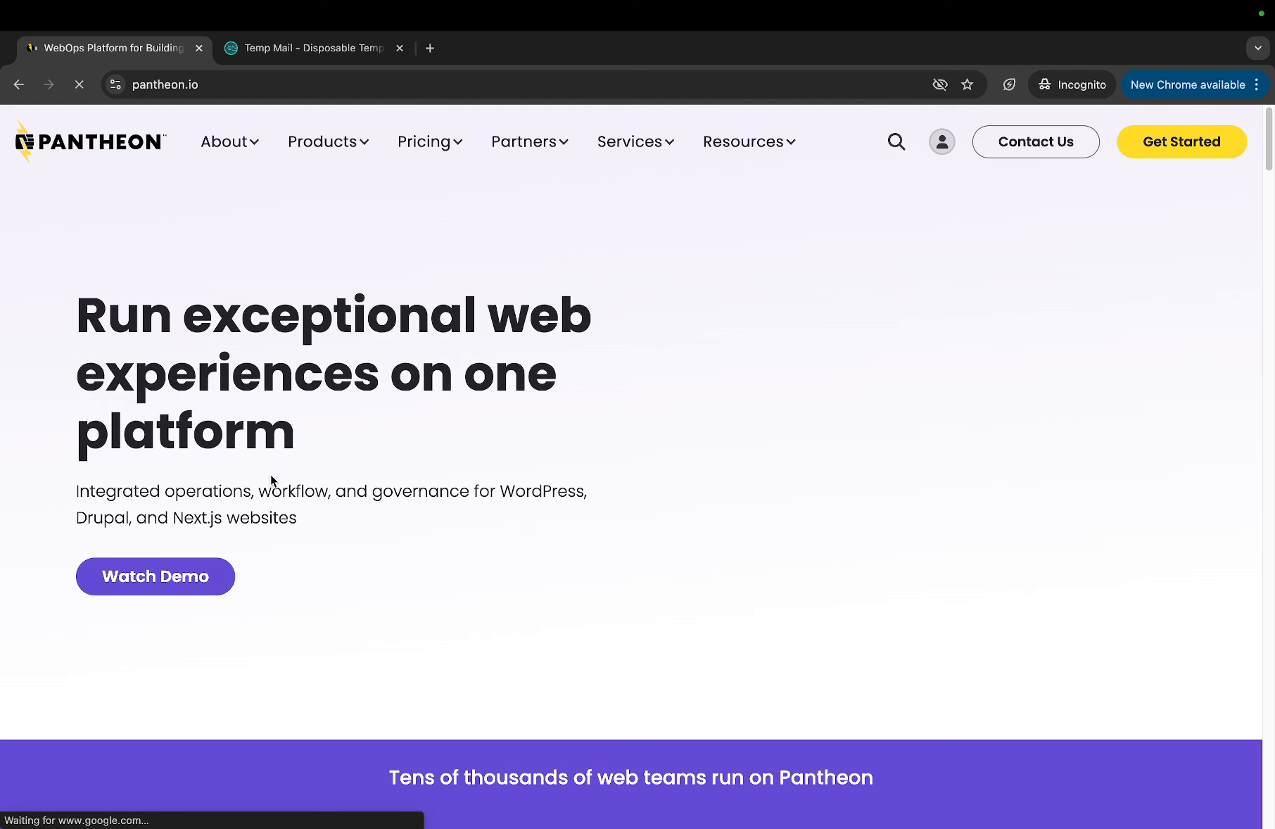
click(1151, 141)
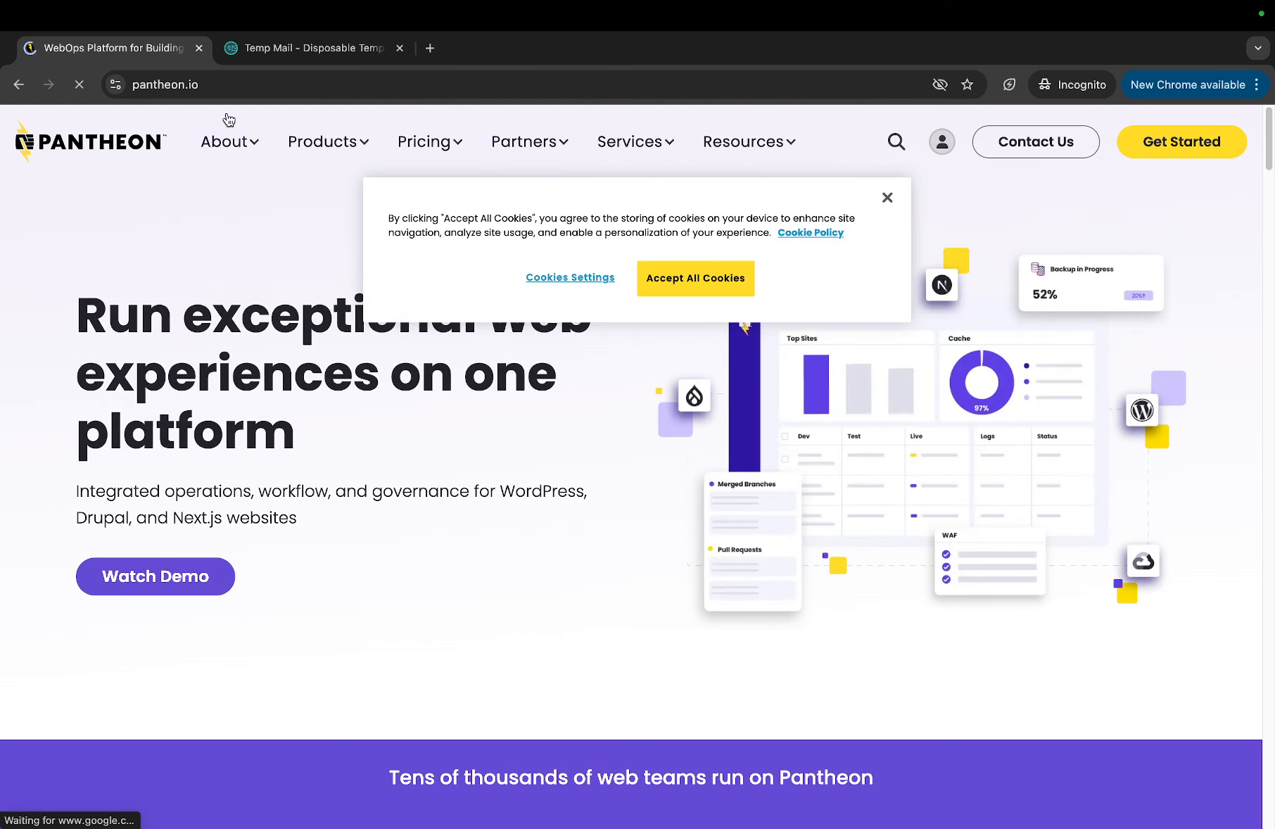
click(238, 49)
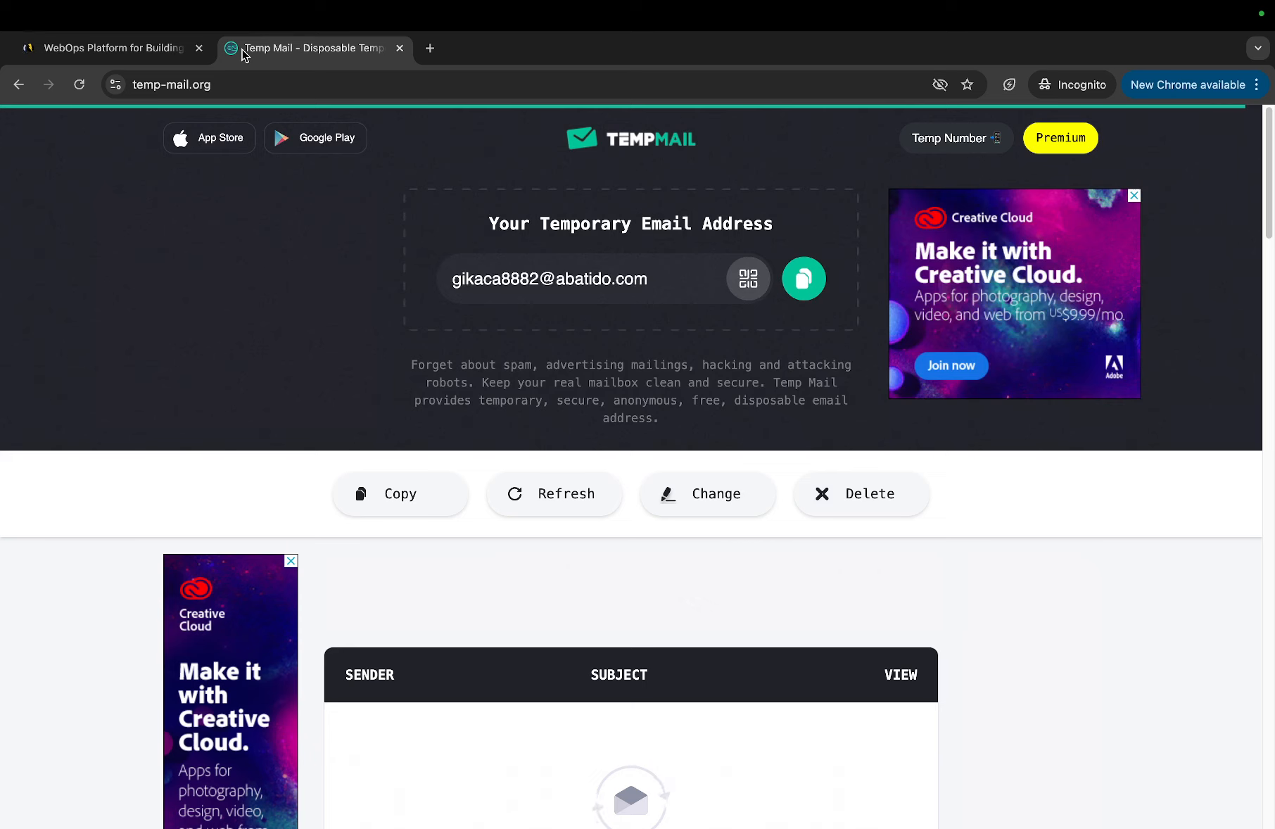
- Copy the temporary email address and paste it into Pantheon's sign-up email field, then submit
click(806, 276)
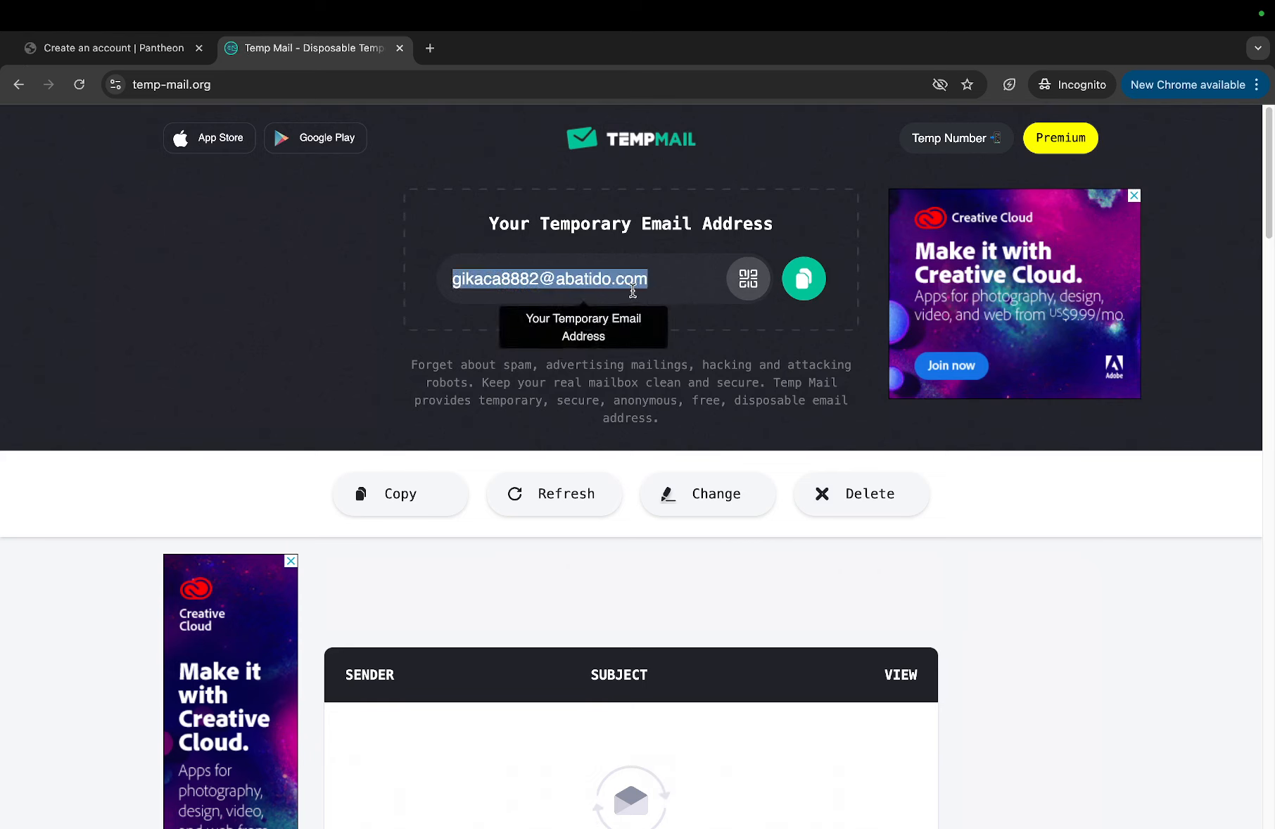
click(134, 48)
click(671, 556)
key(super+v)
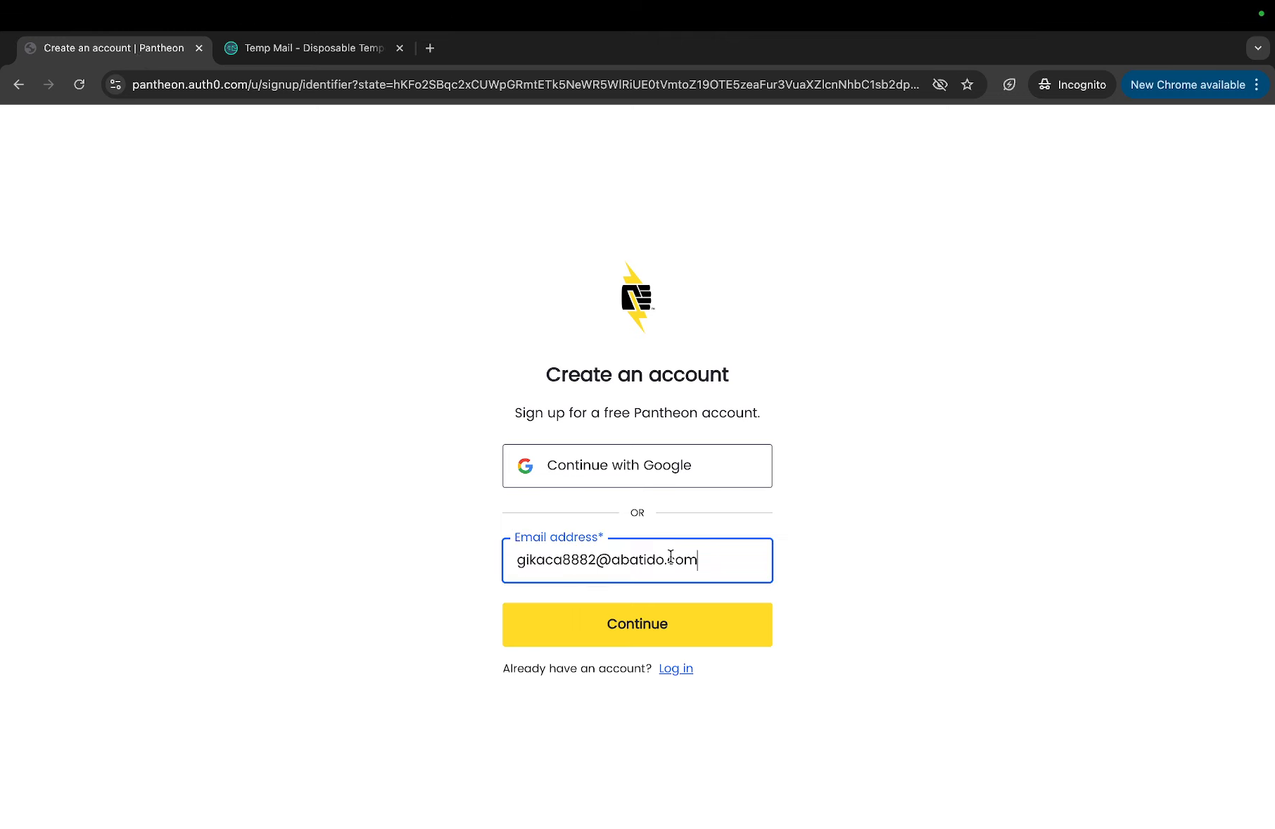
click(655, 632)
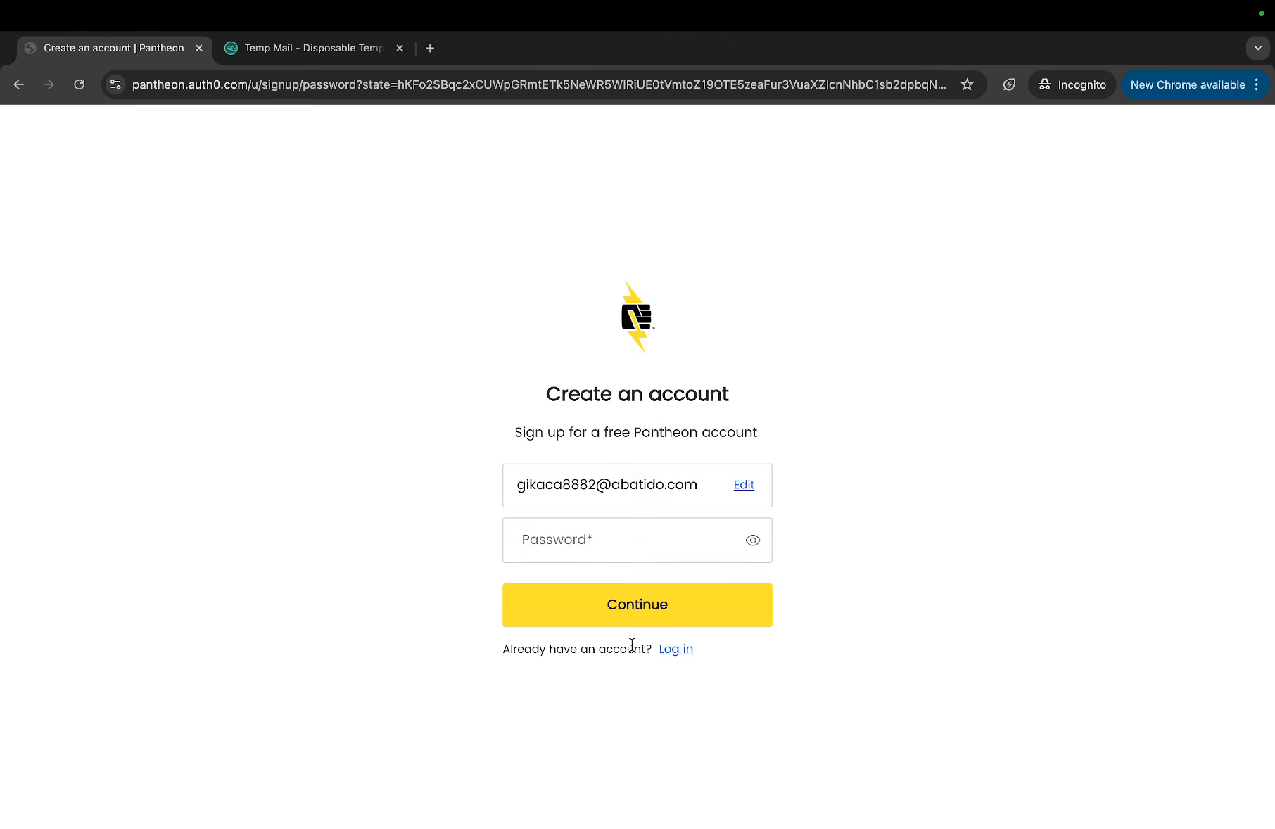
- Enter a password meeting every listed requirement and submit the account sign-up
drag(635, 644, 353, 610)
click(660, 550)
text(••)
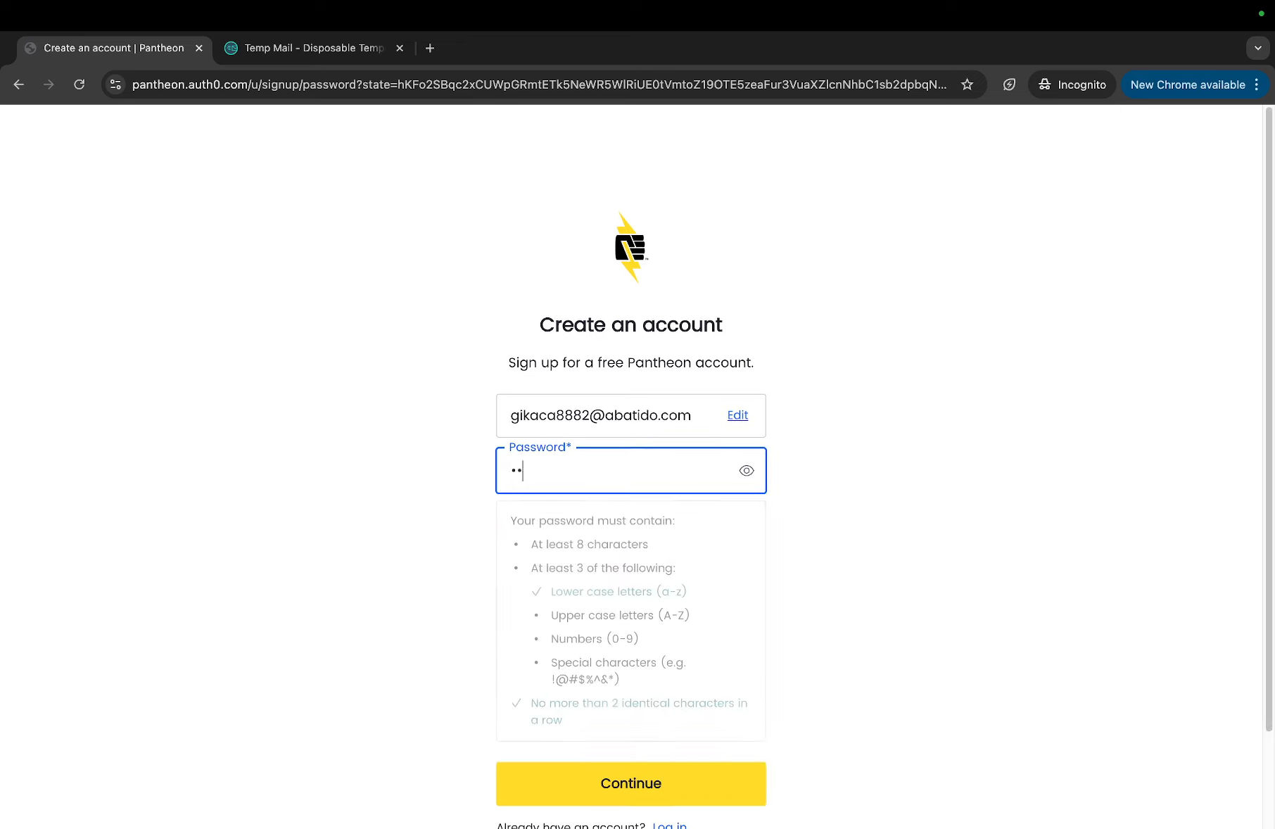
text(•••••••••••••••)
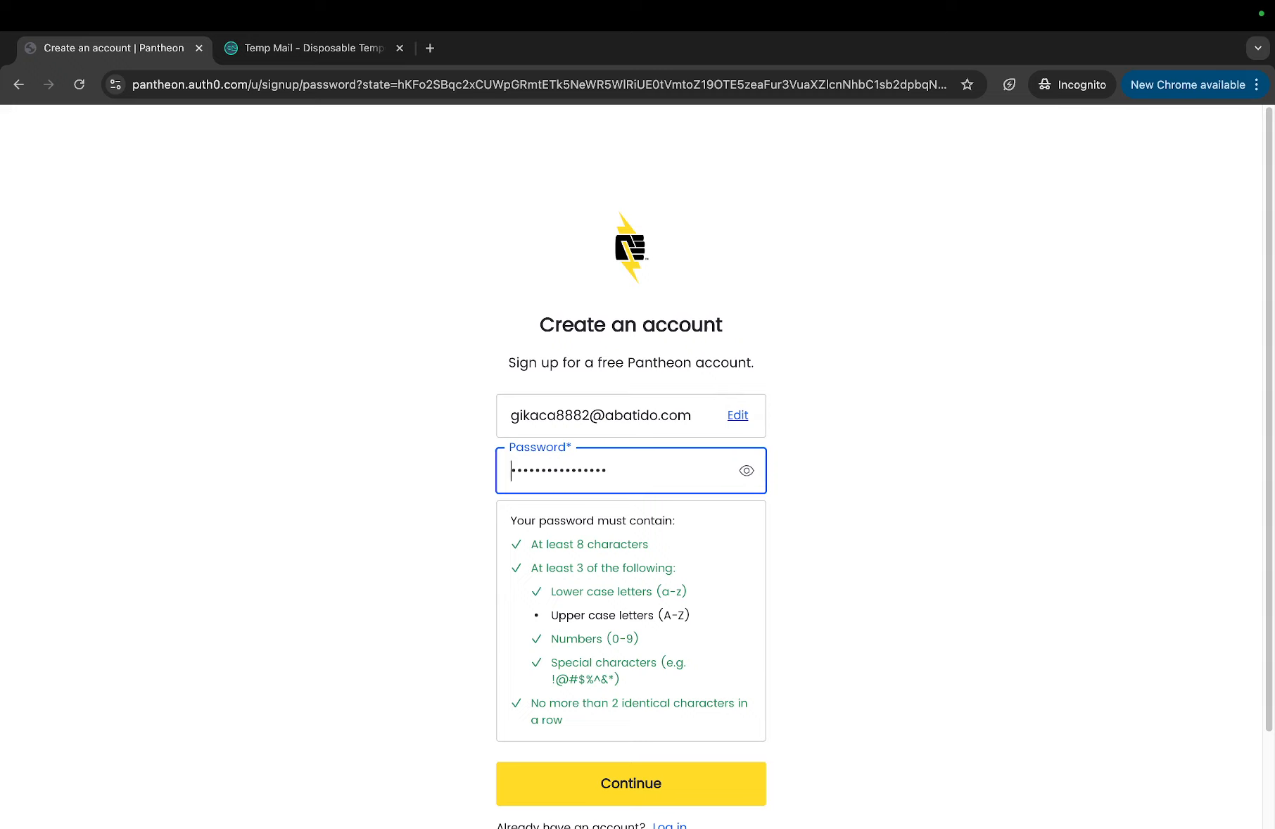
text(•)
click(743, 786)
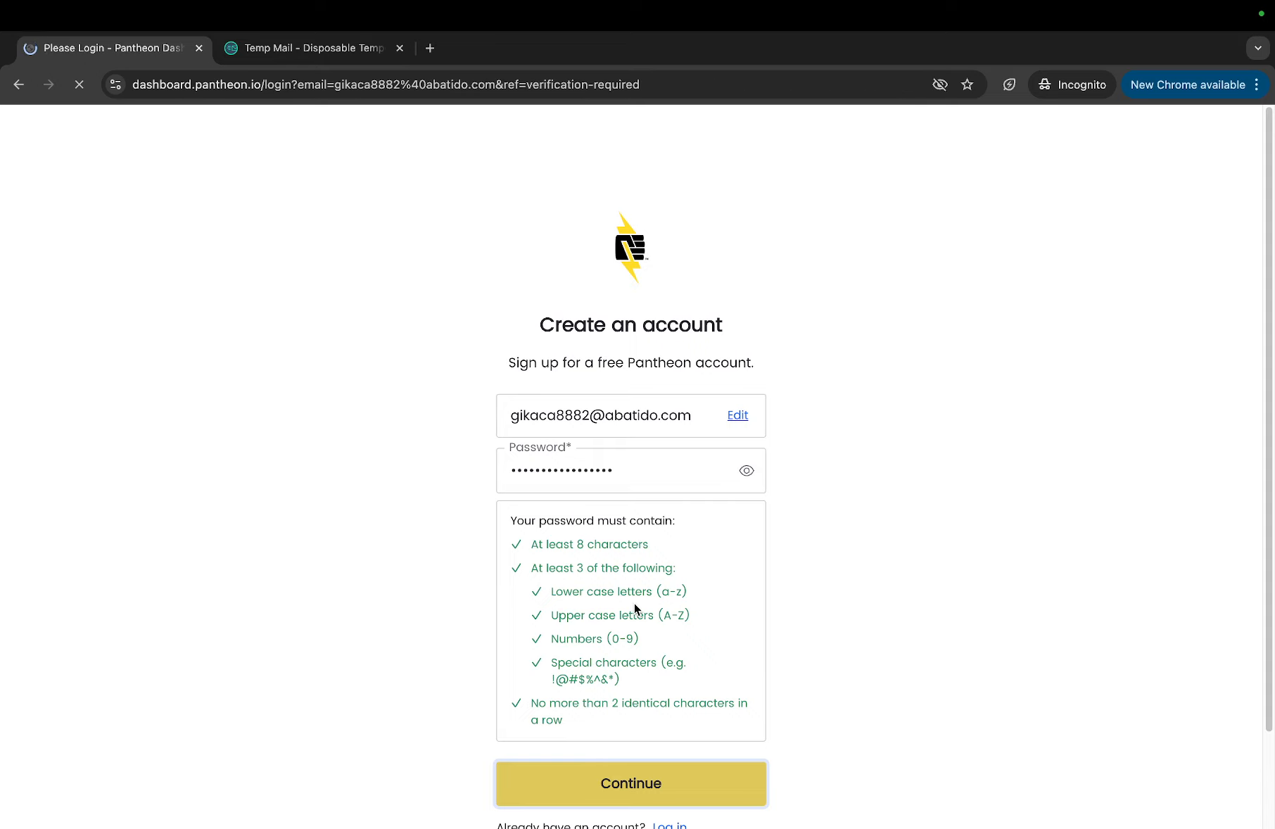
- Close the incognito window, check the batch29s site under Sites, and return to Home
mouse_move(15, 14)
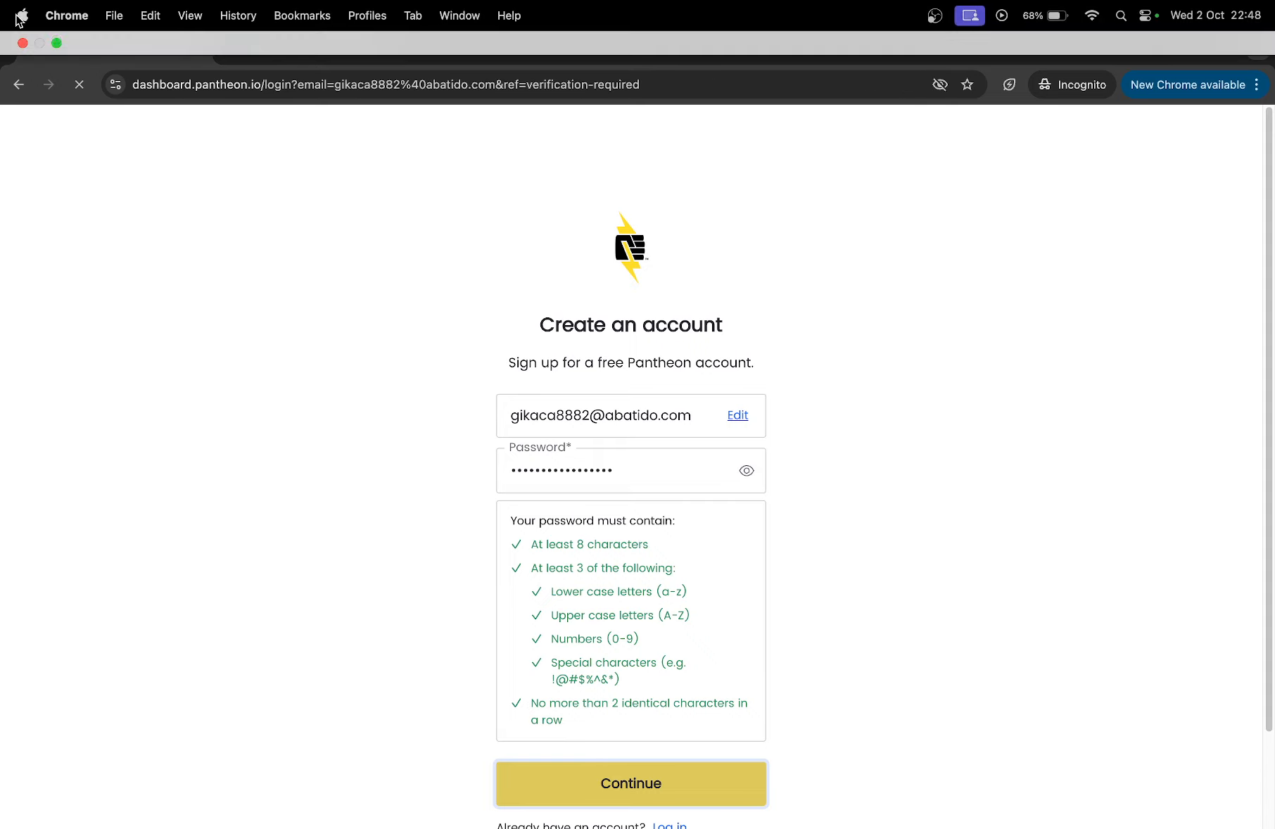
click(23, 43)
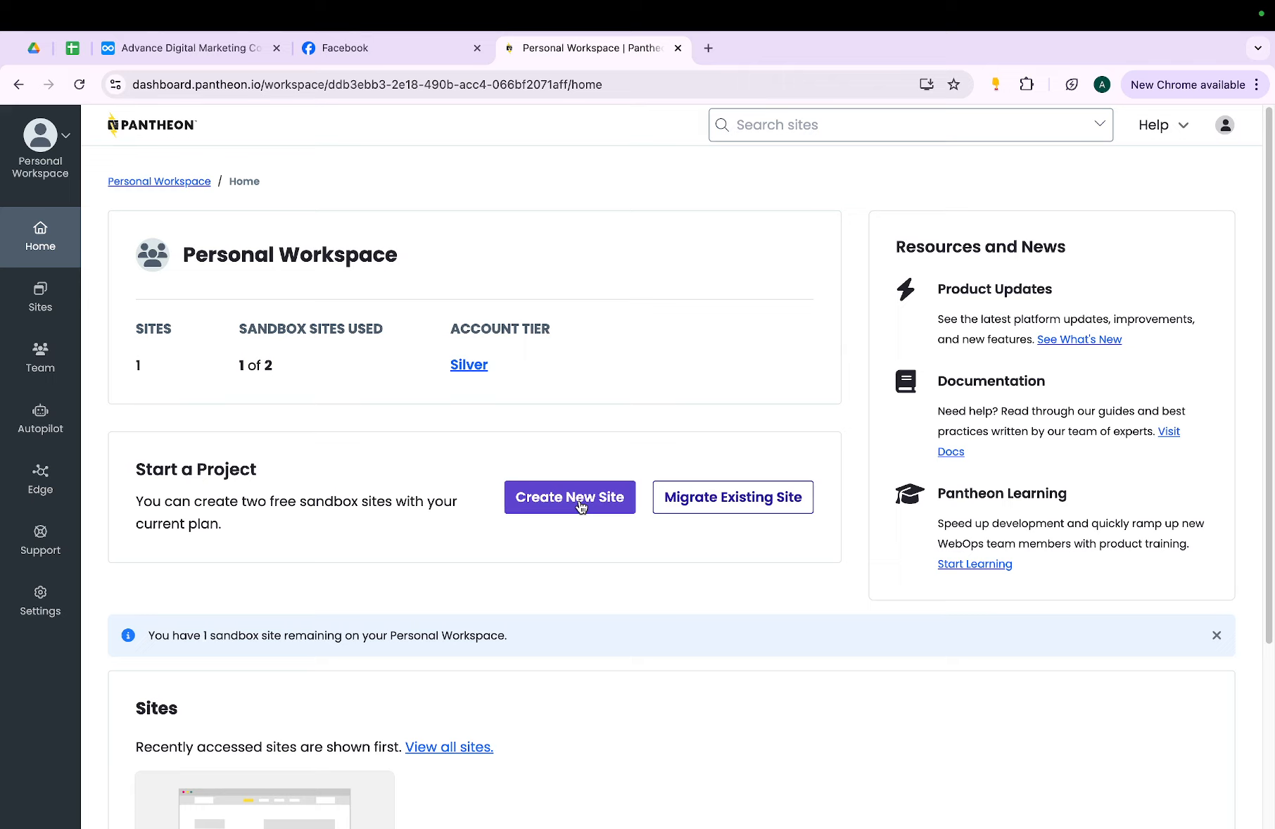
click(40, 299)
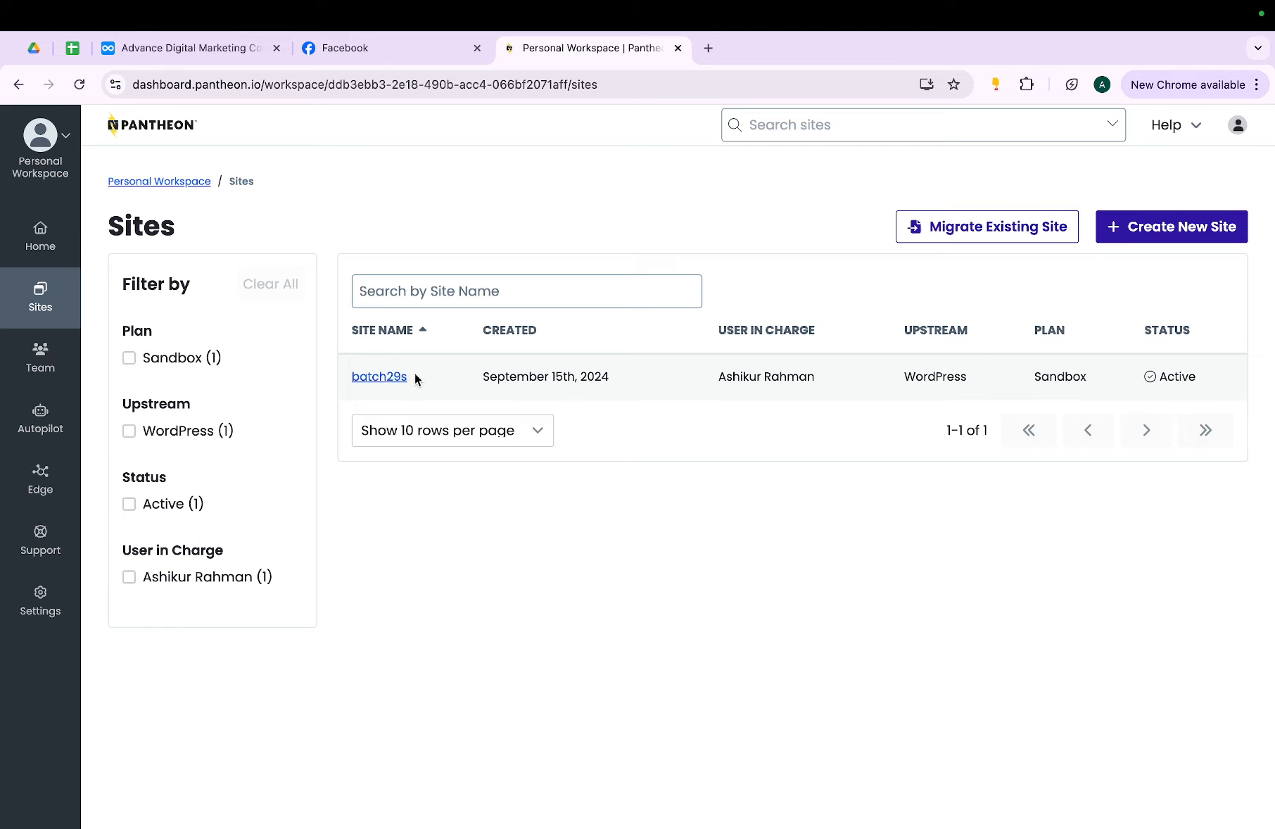
drag(415, 376, 351, 372)
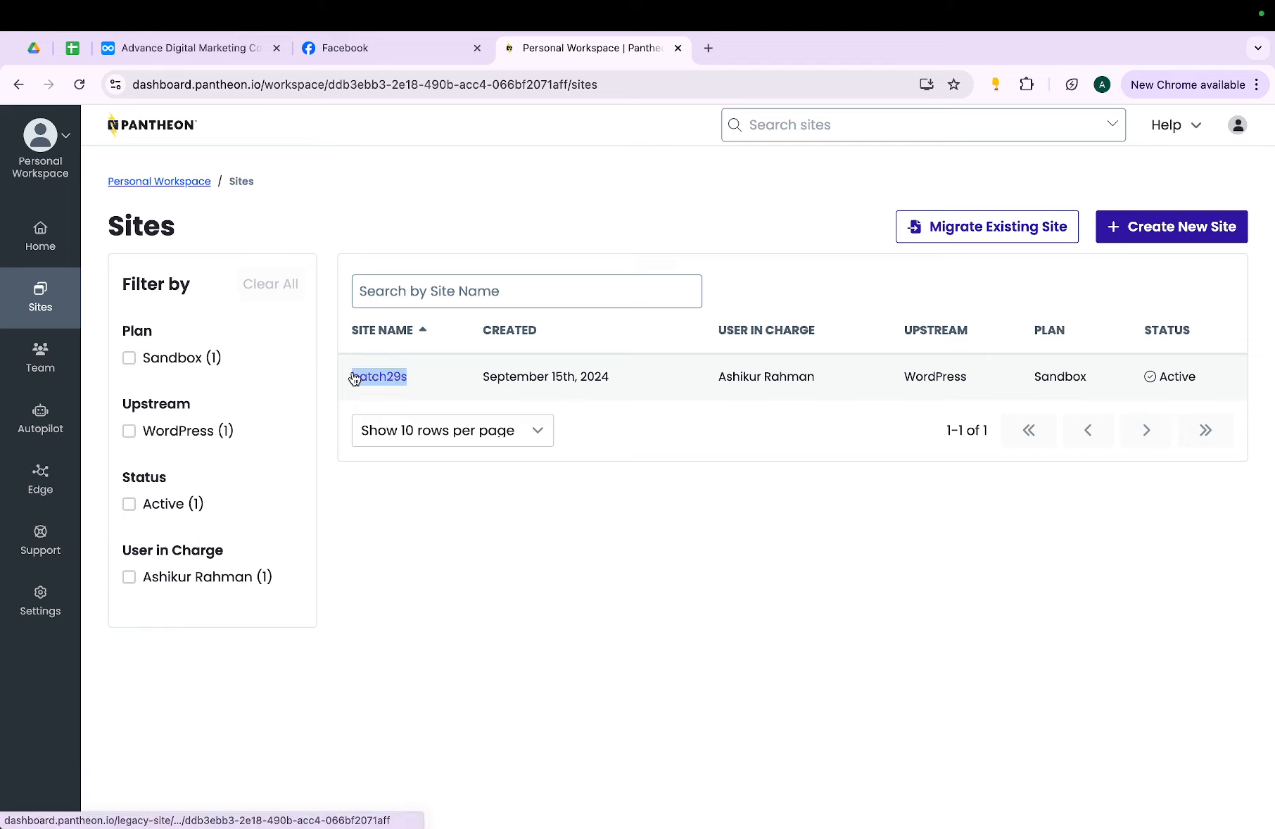
click(424, 535)
click(50, 219)
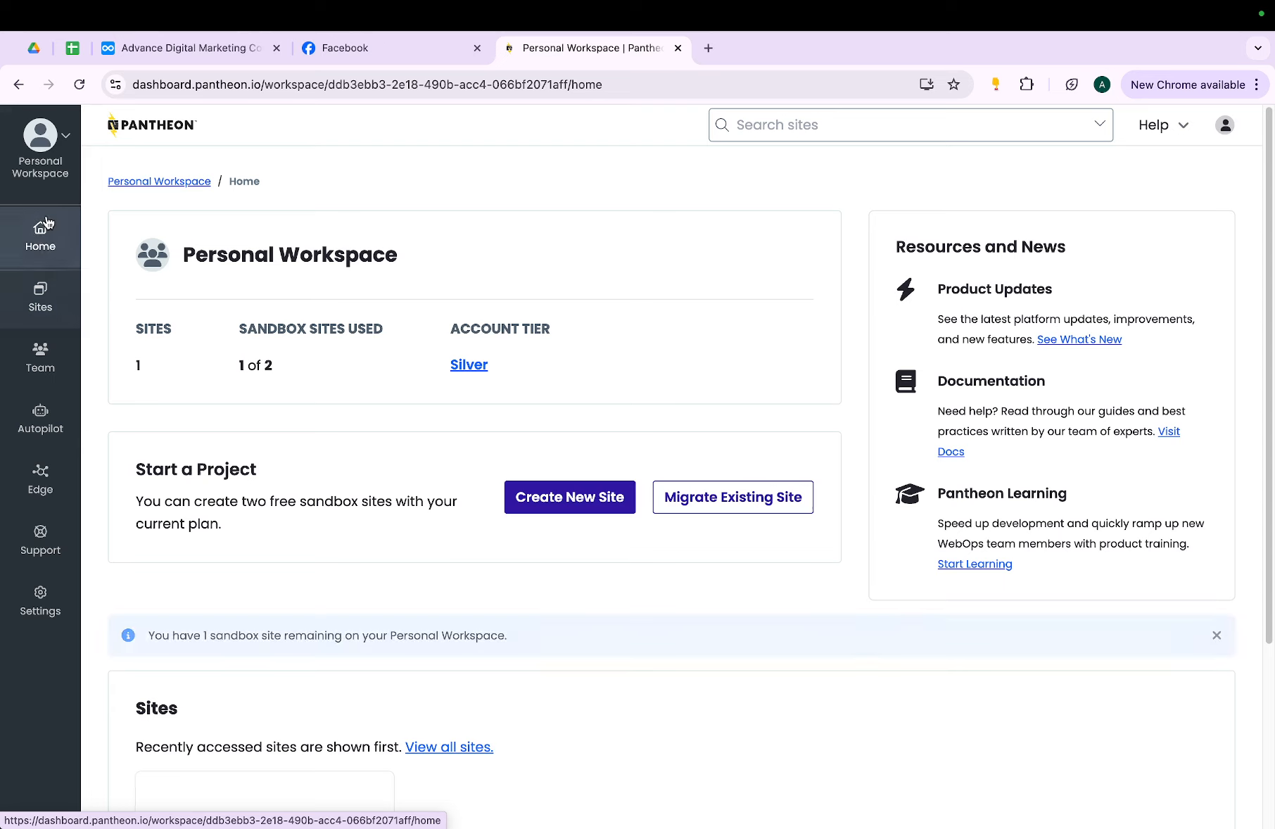
- Start a new WordPress site and enter the site name 'faltu'
click(549, 497)
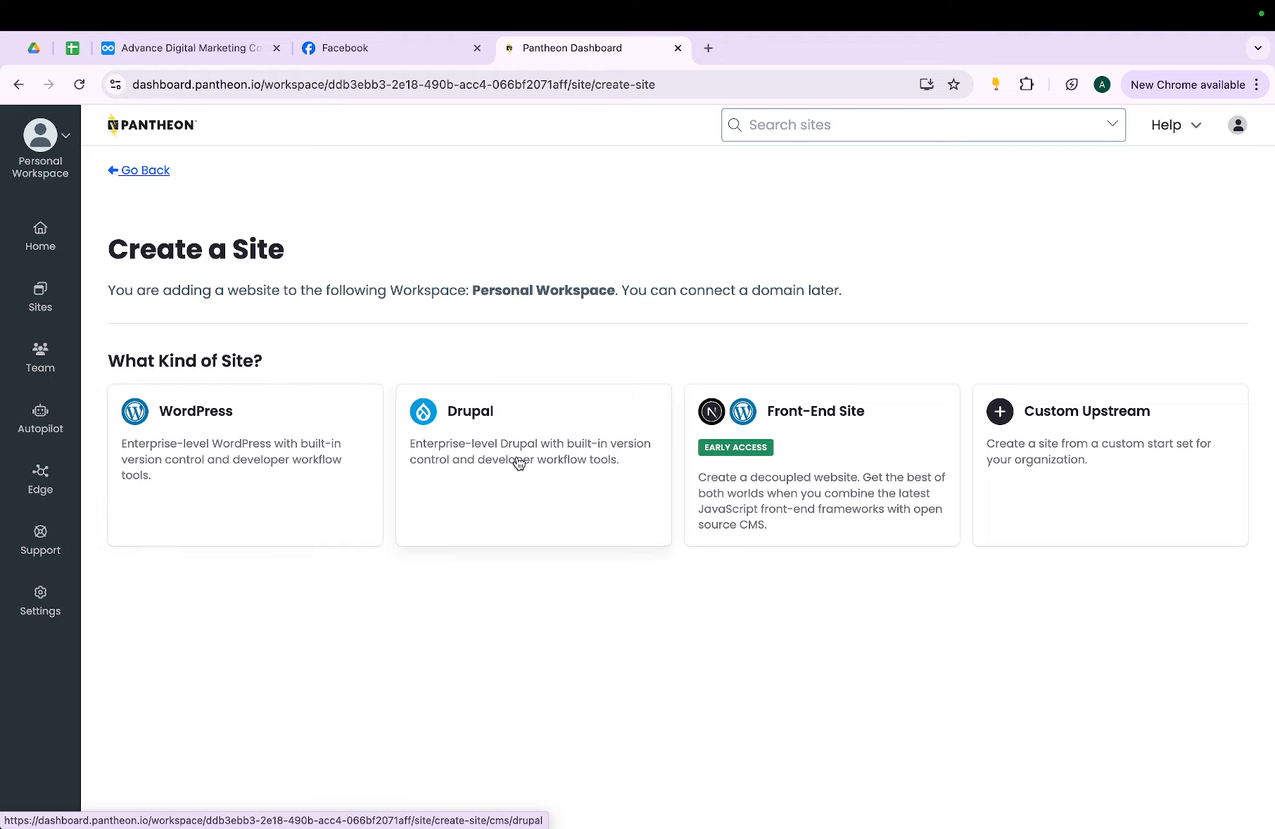
click(266, 484)
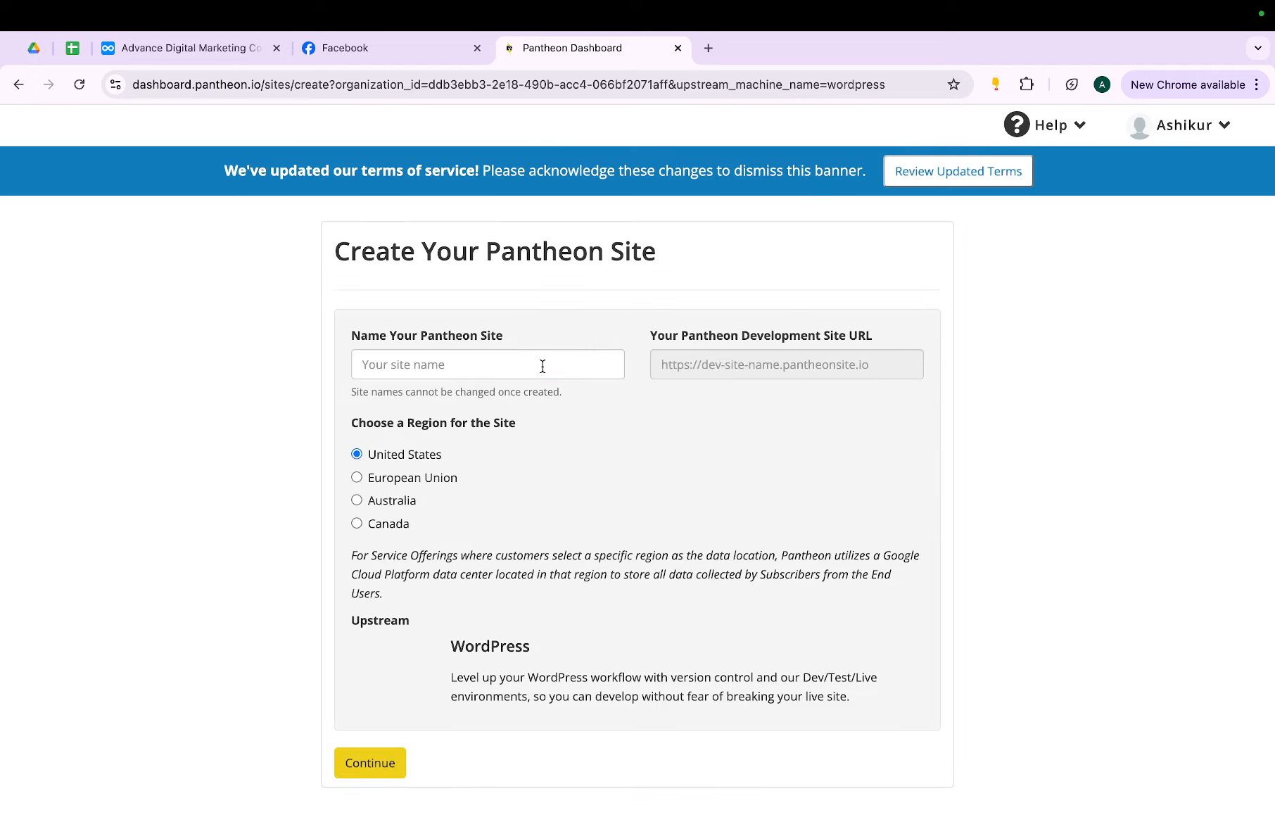
click(548, 366)
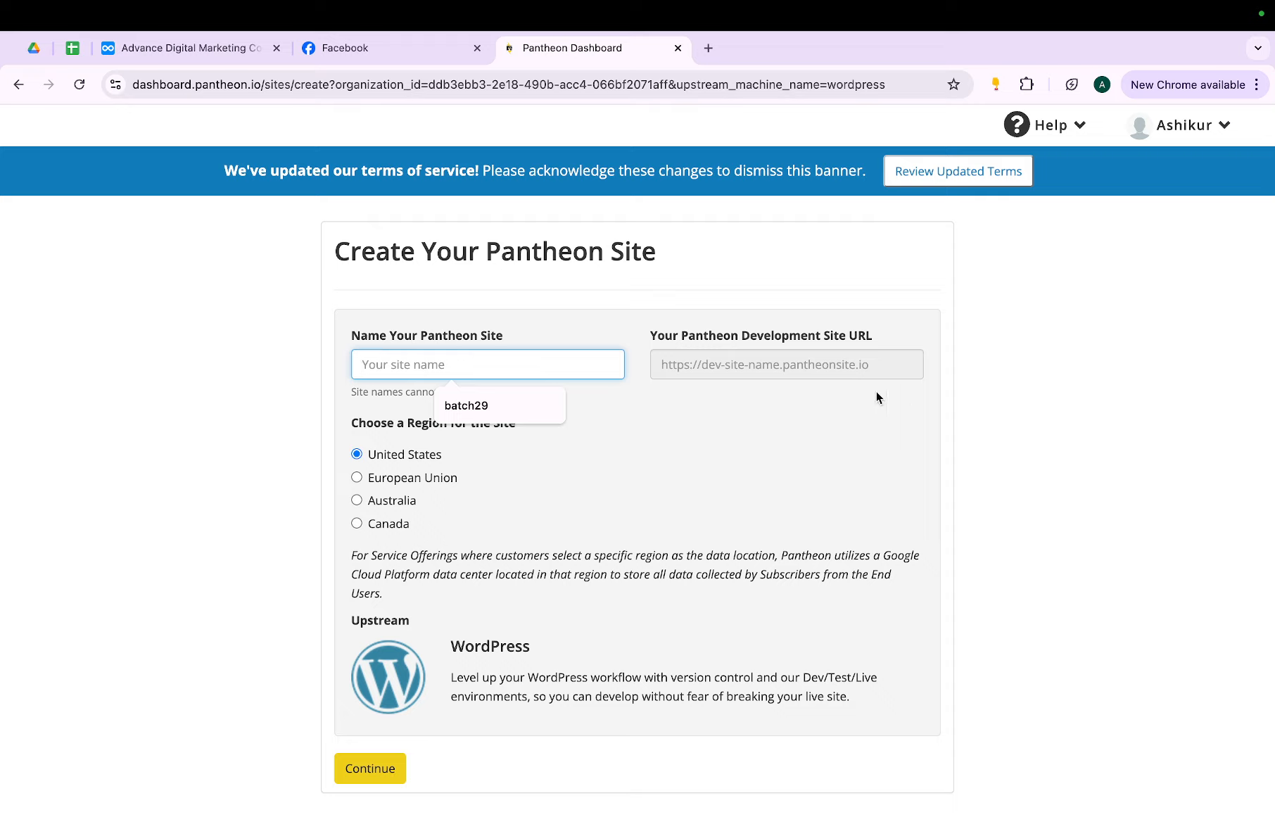
click(680, 365)
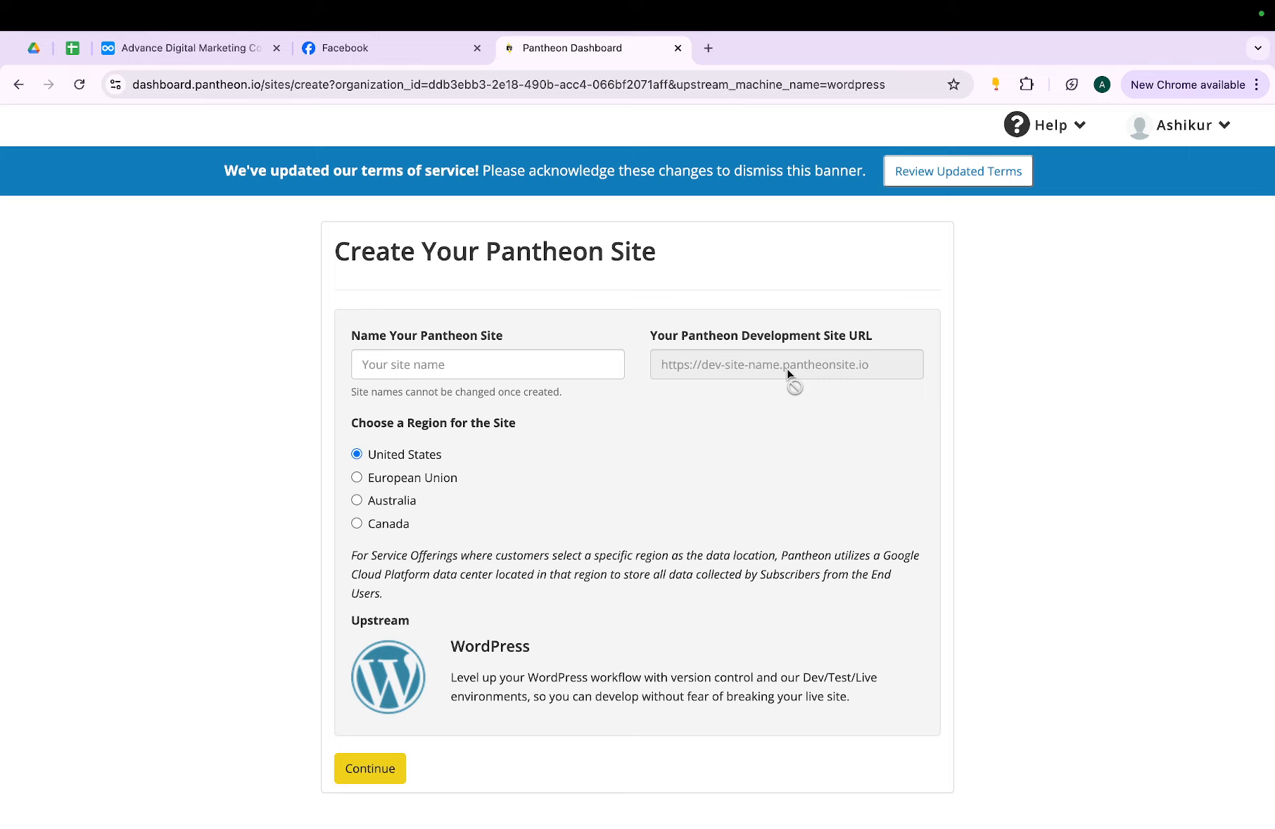
click(503, 365)
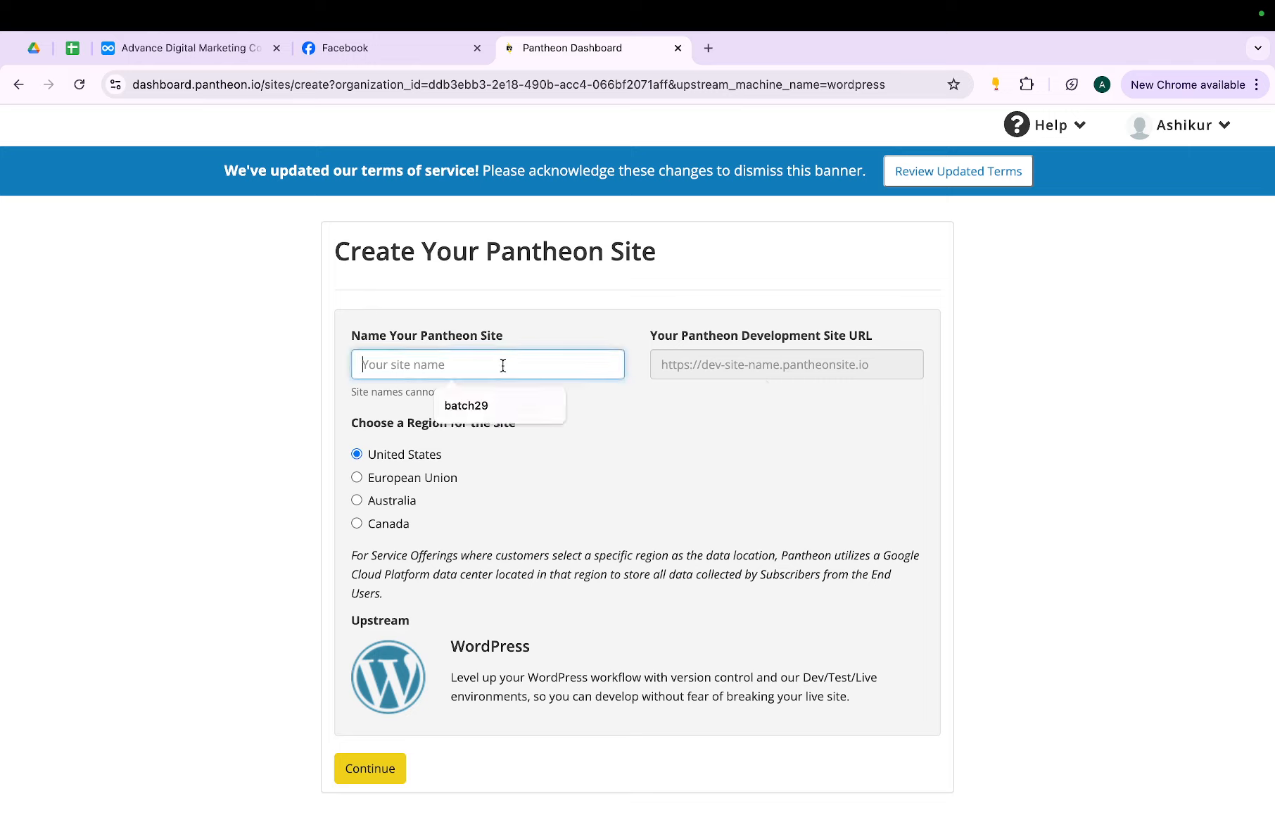
text(faltu)
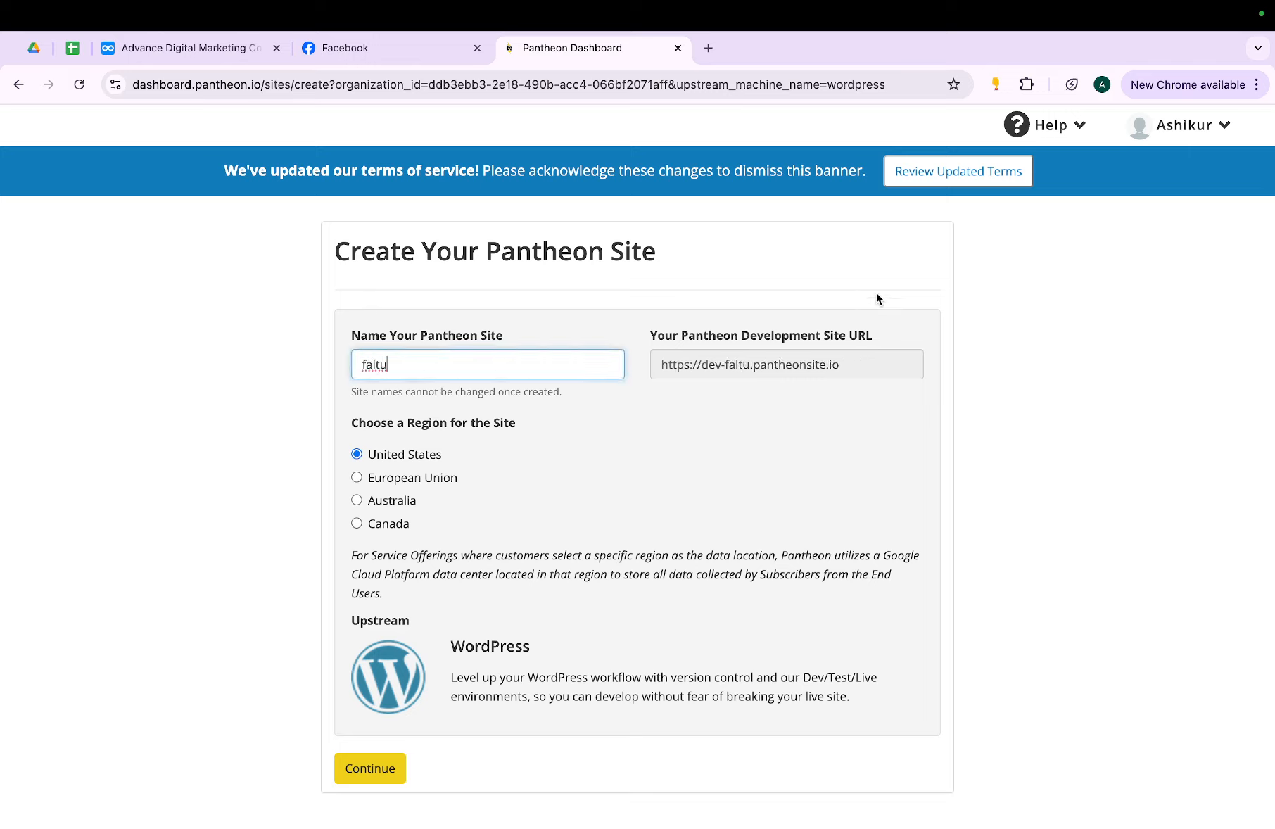
- Edit the site name while checking the development URL preview
drag(728, 370, 748, 370)
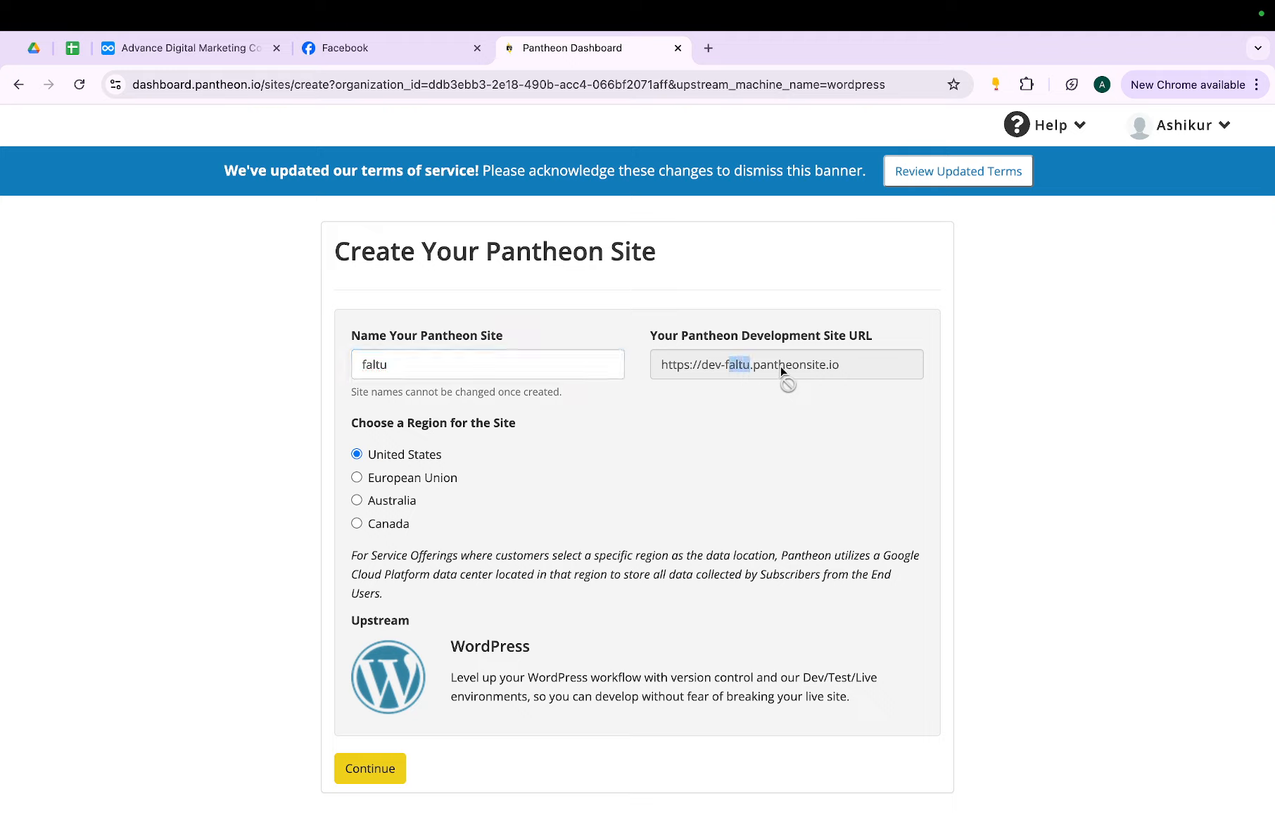
double_click(782, 365)
double_click(743, 366)
click(432, 366)
text(s)
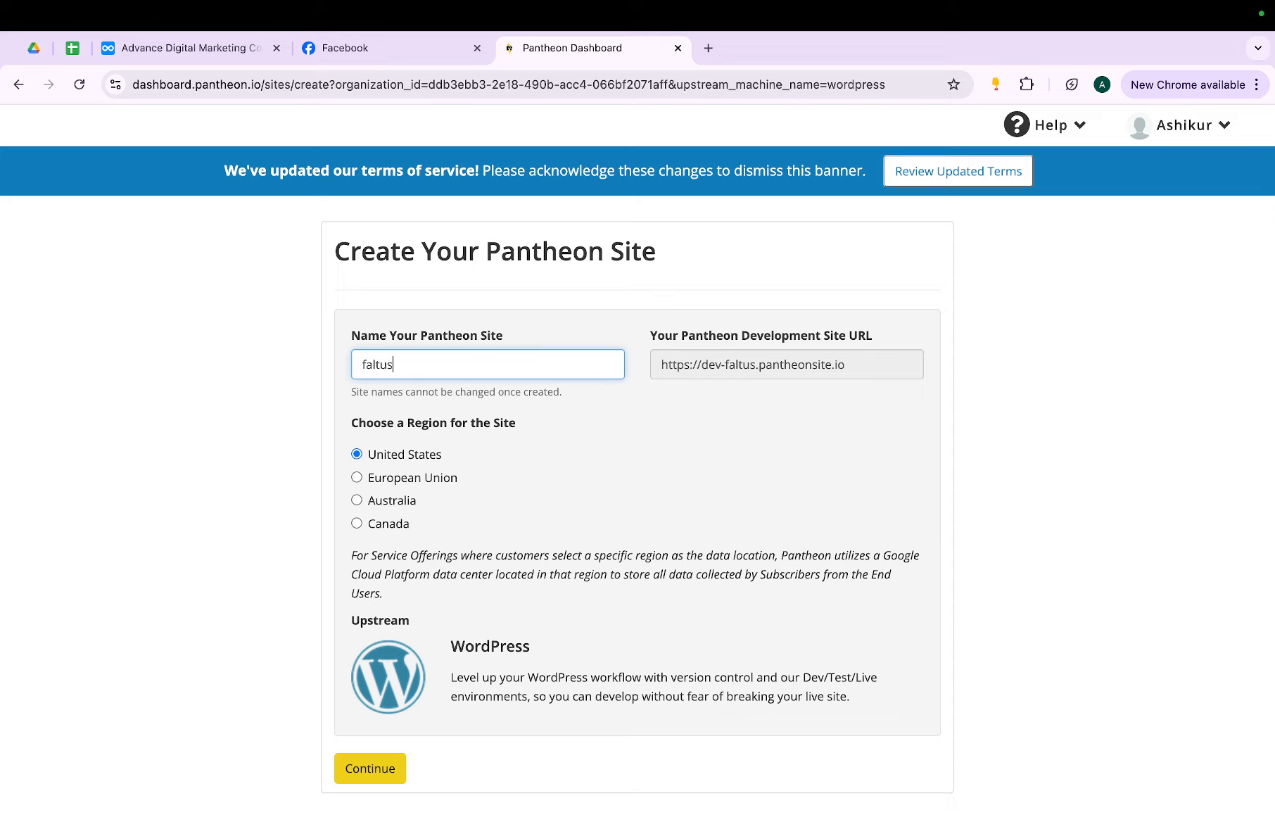
click(752, 371)
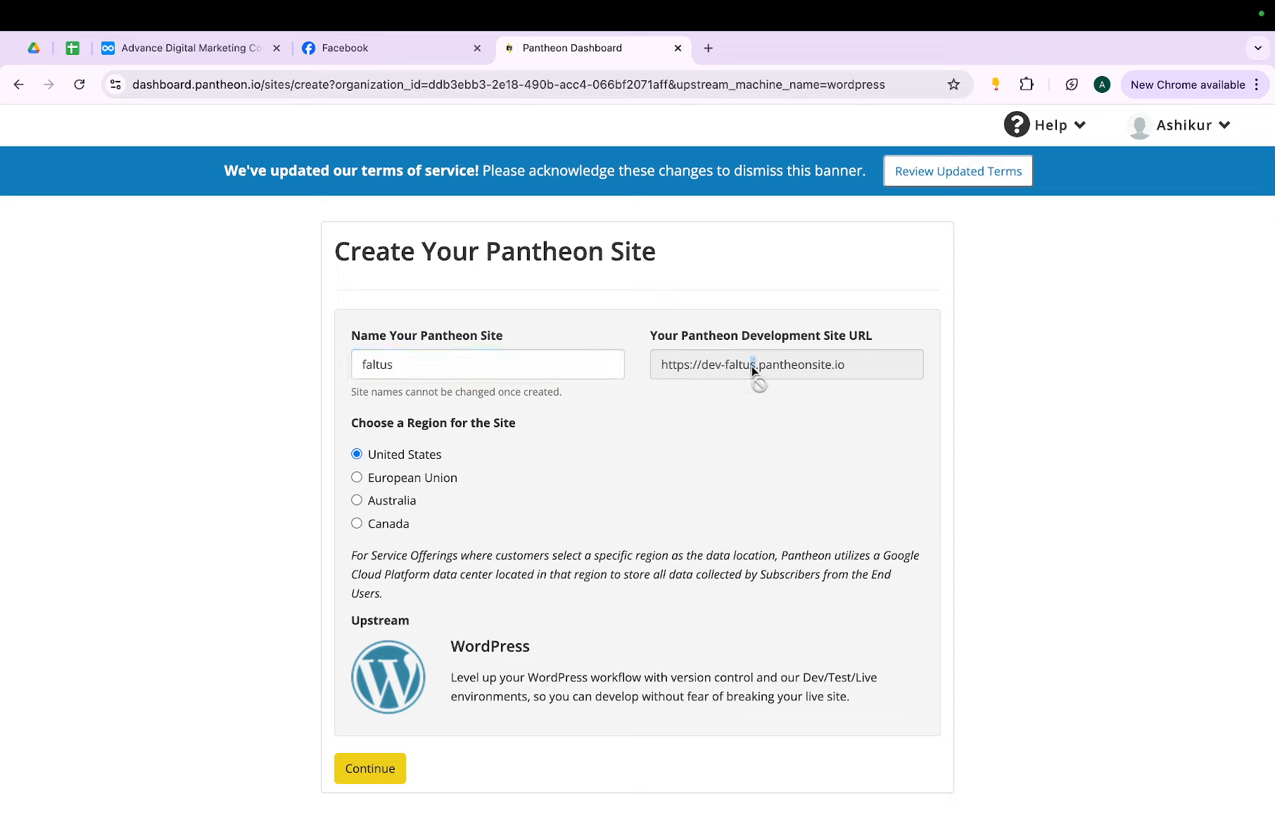
click(481, 350)
text(af)
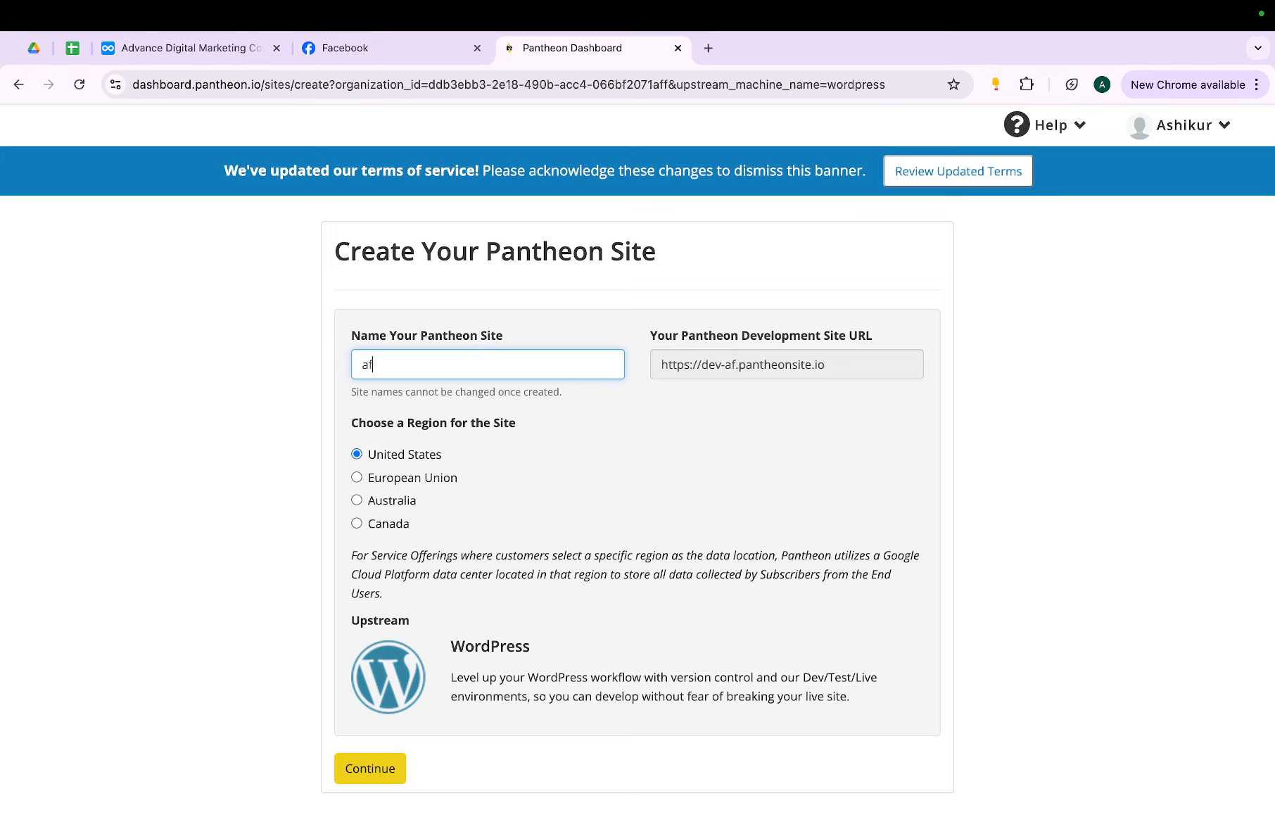
text(wggggsss)
double_click(418, 367)
text(sgw)
click(404, 461)
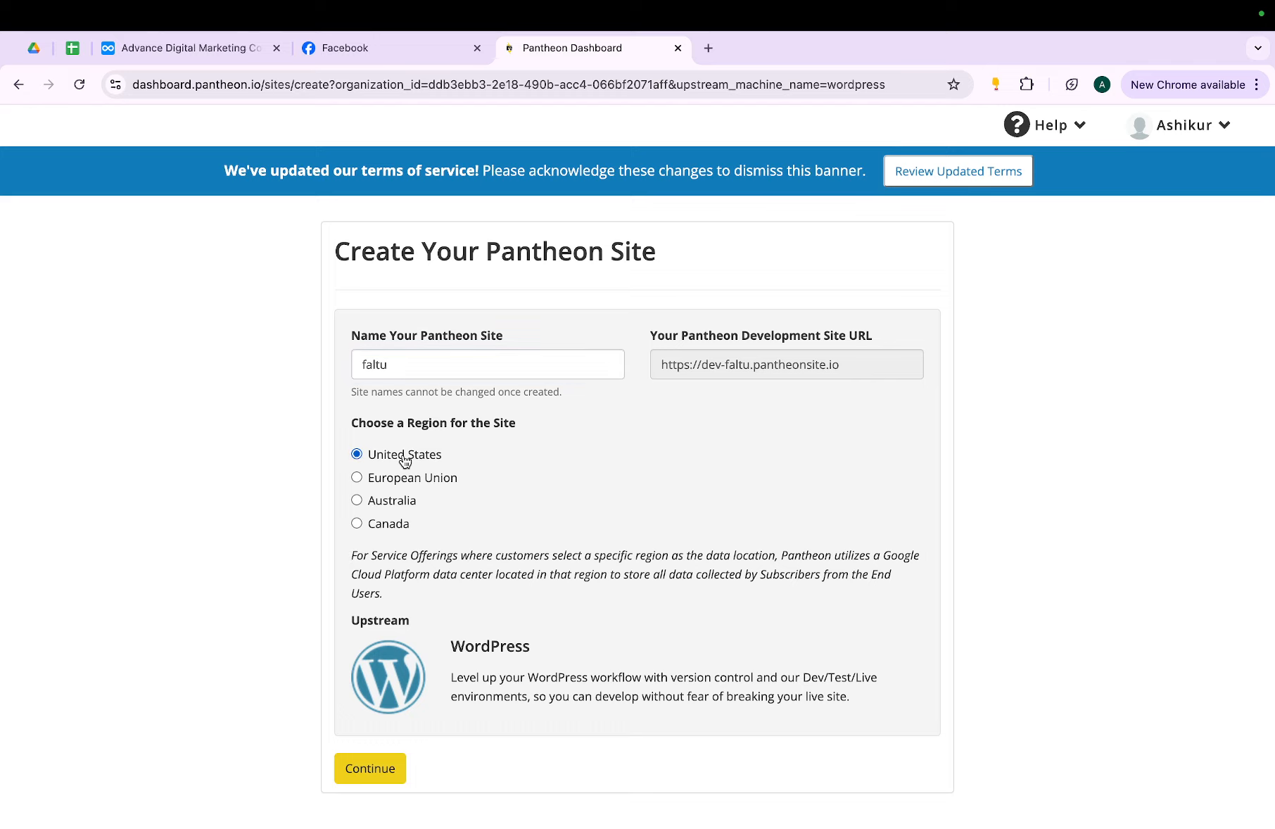
- Submit the site, then rename it to 'faltussss' after the 'already exists' error and resubmit
click(389, 782)
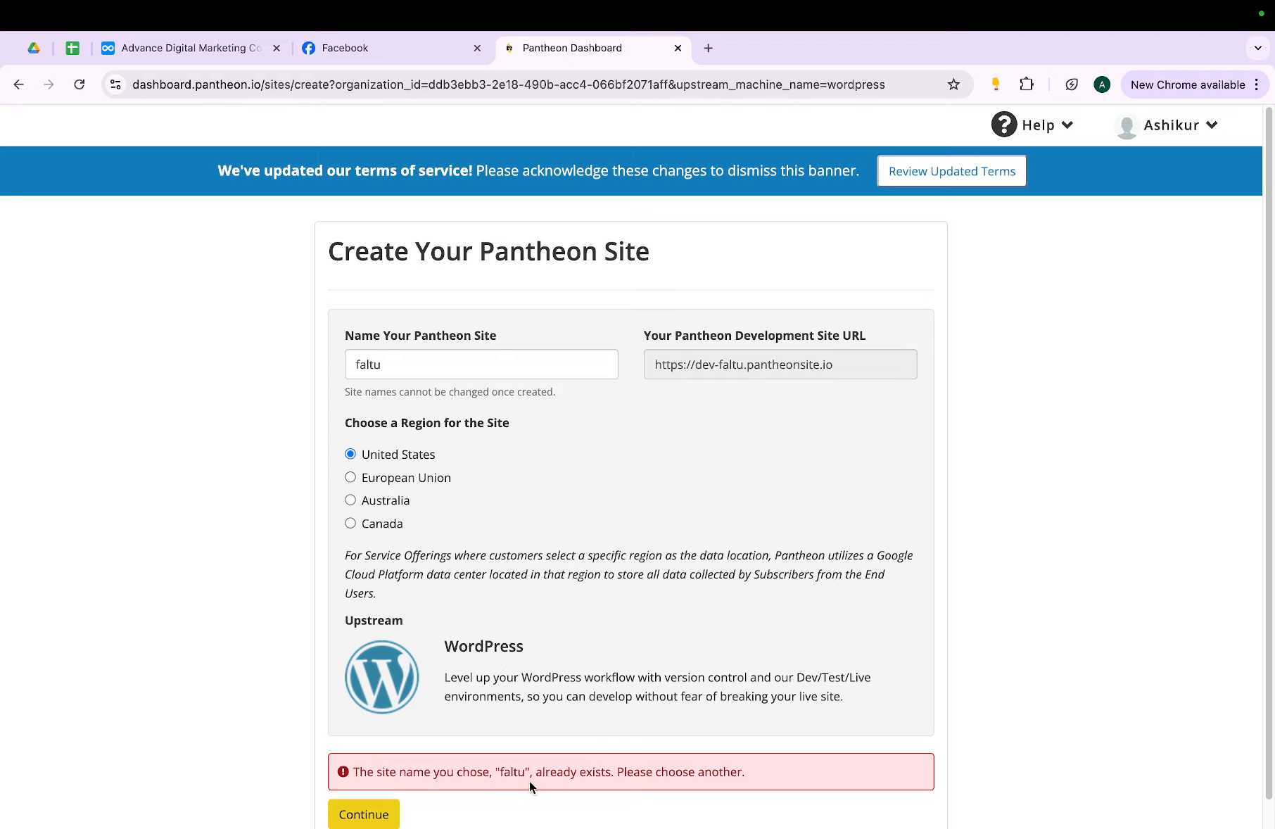
drag(517, 776, 611, 776)
click(470, 373)
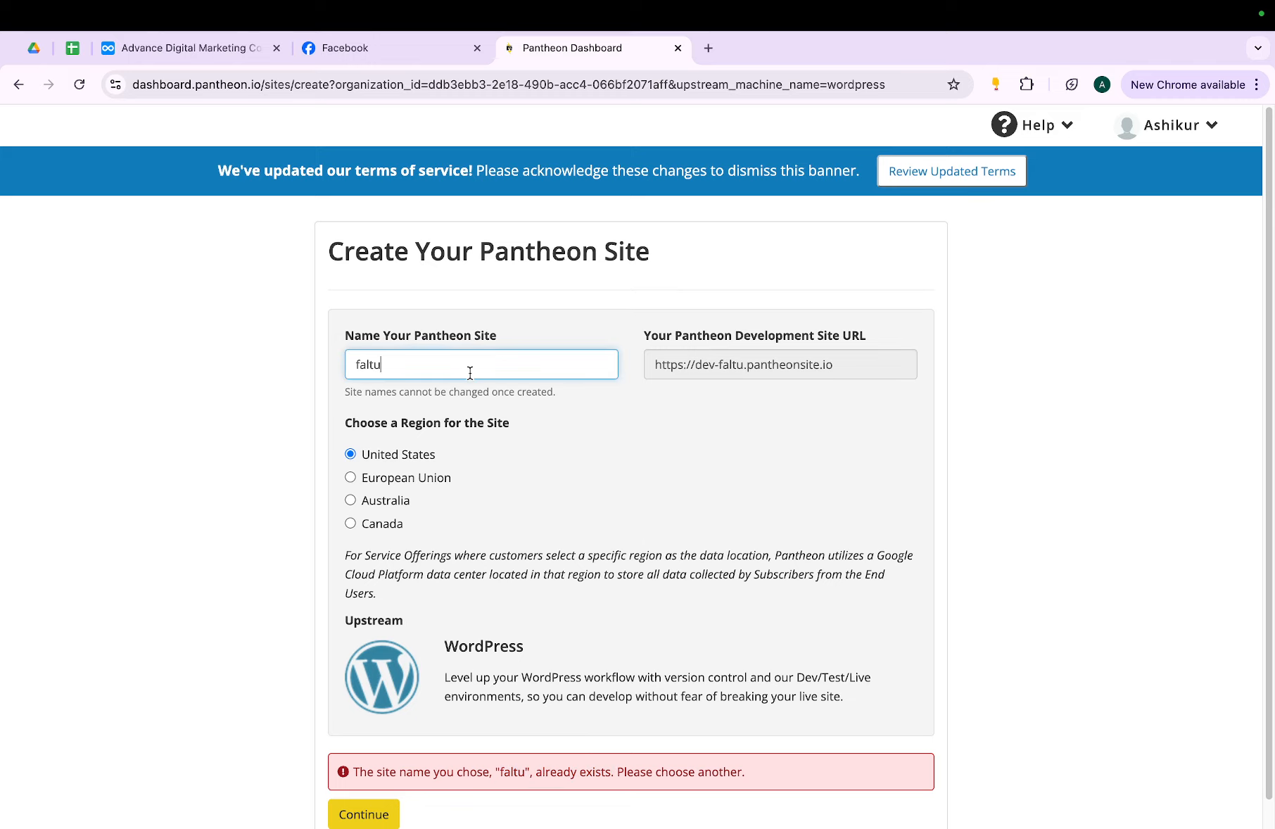
click(376, 805)
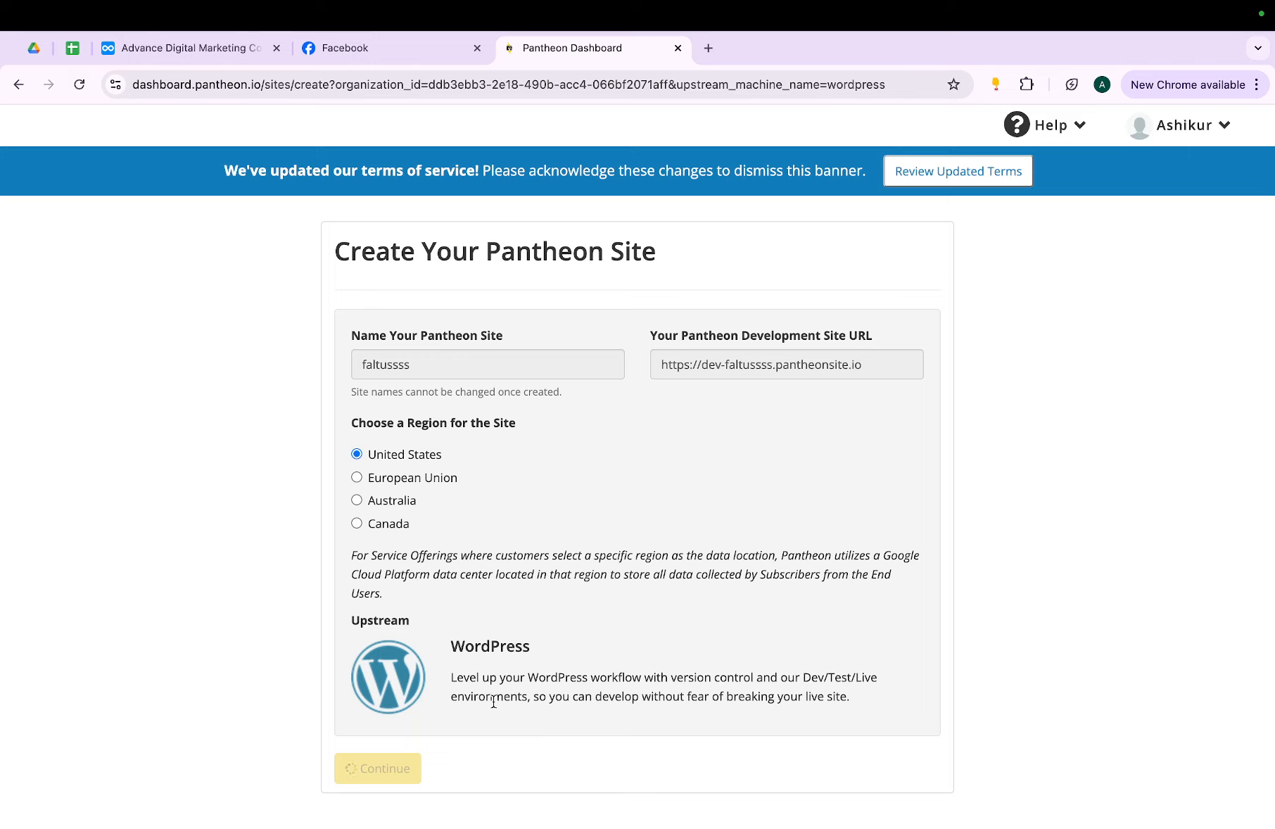
- Watch the Deploying WordPress progress, then switch to the Advance Digital Marketing Course outline in Dynalist
drag(474, 643, 682, 671)
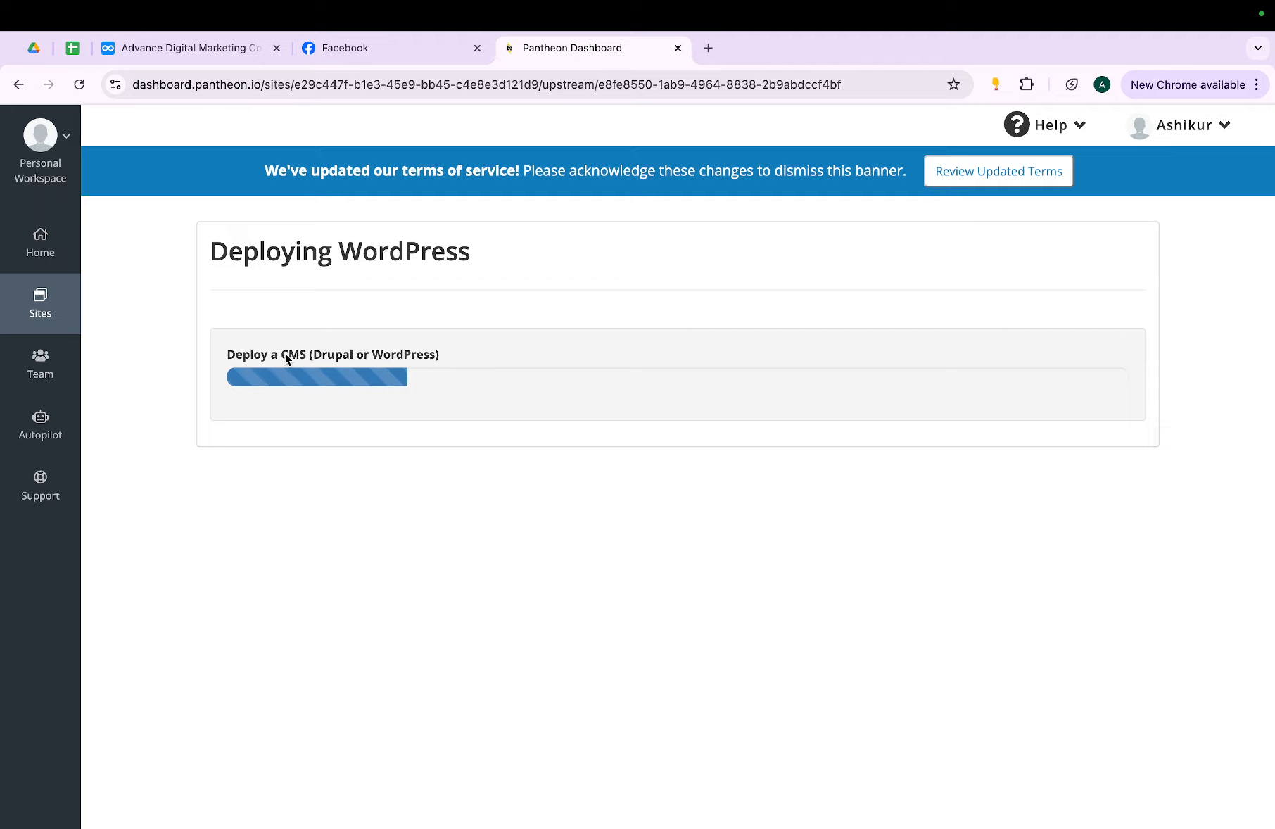
mouse_move(286, 359)
mouse_down()
mouse_move(202, 358)
mouse_move(433, 359)
mouse_move(273, 357)
mouse_up()
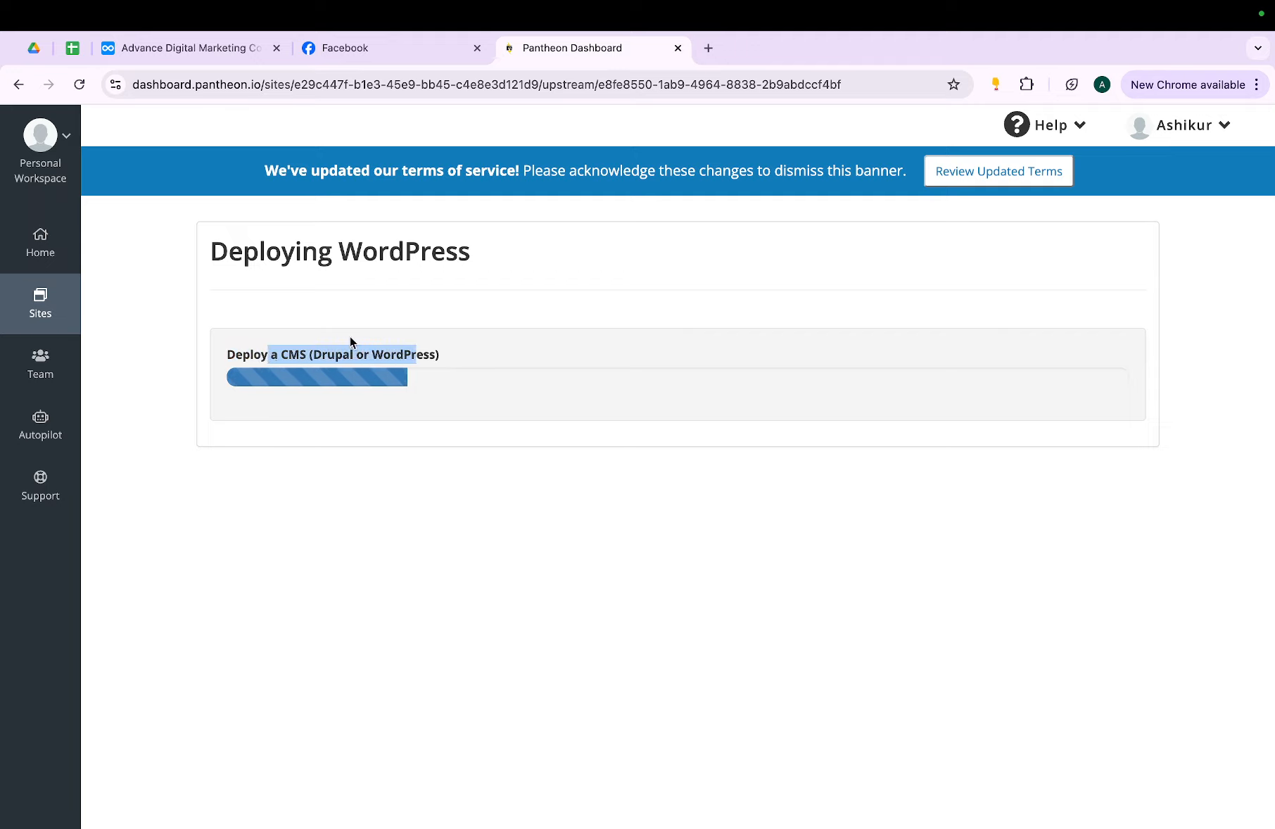
click(732, 378)
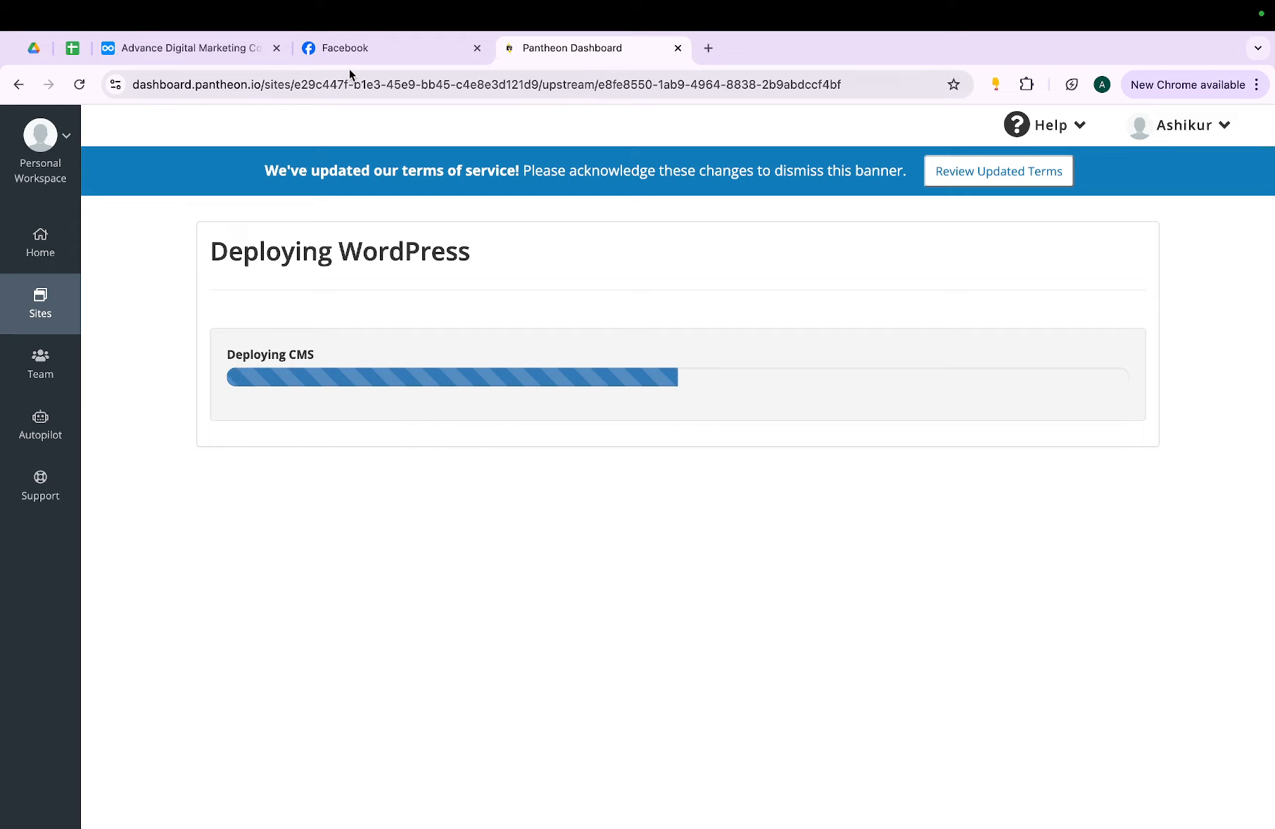
click(217, 46)
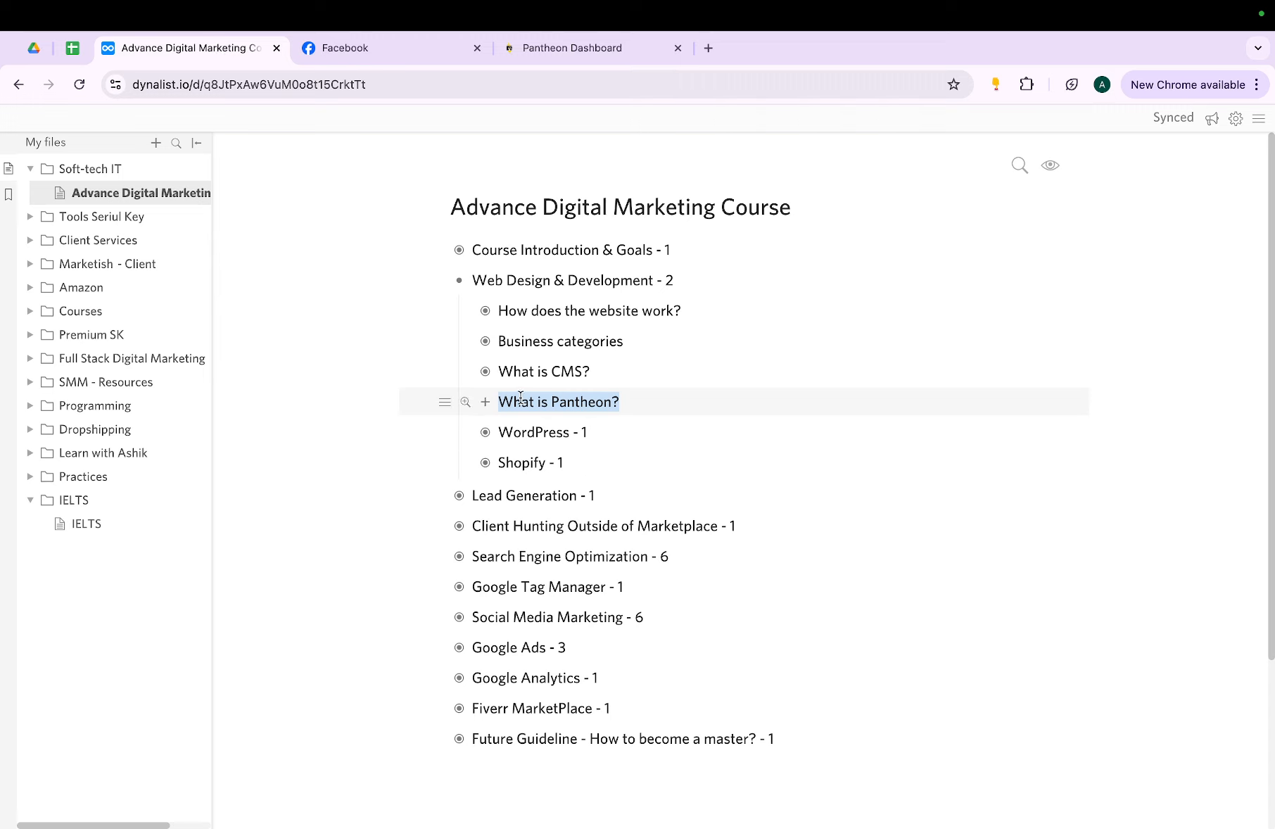
- Expand 'What is Pantheon?', highlight 'Install WordPress on the Pantheon Server', and go back to the deployment
click(487, 404)
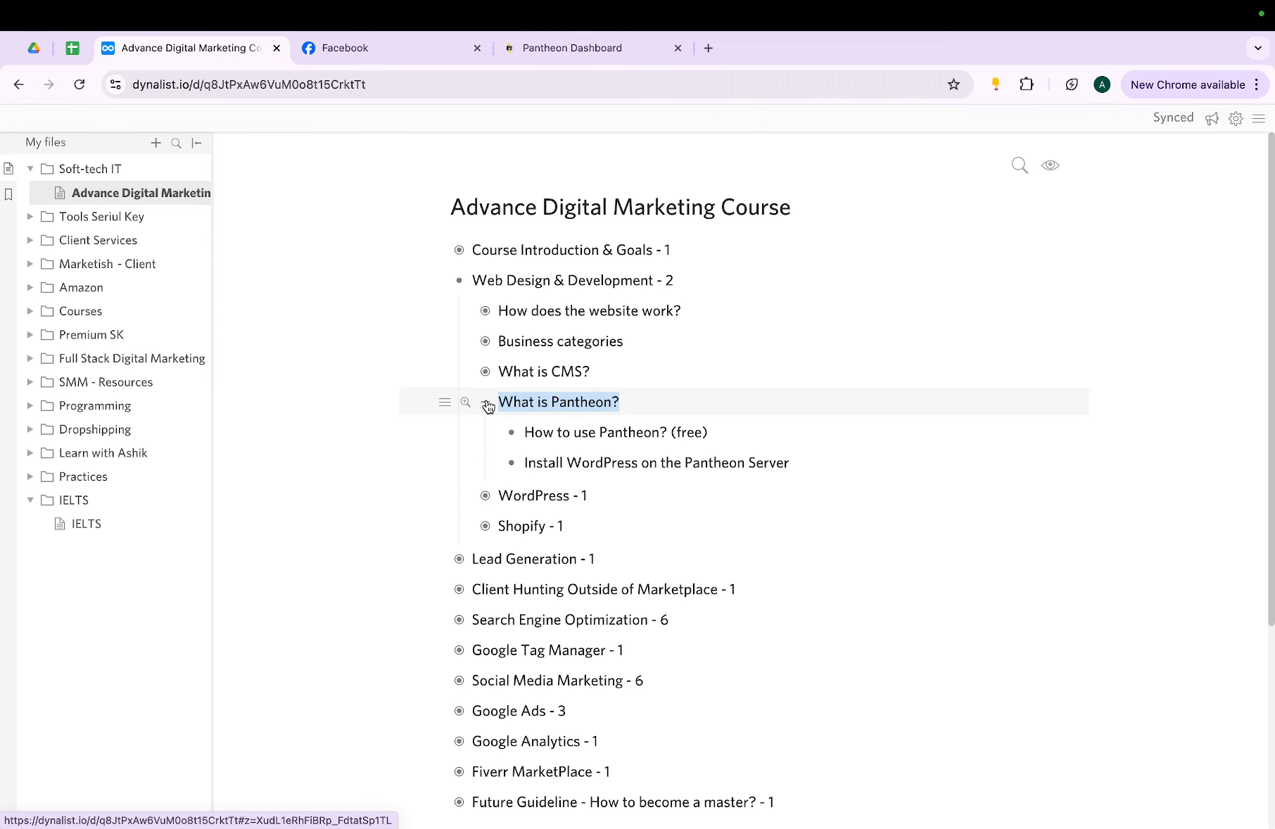
drag(526, 462, 715, 462)
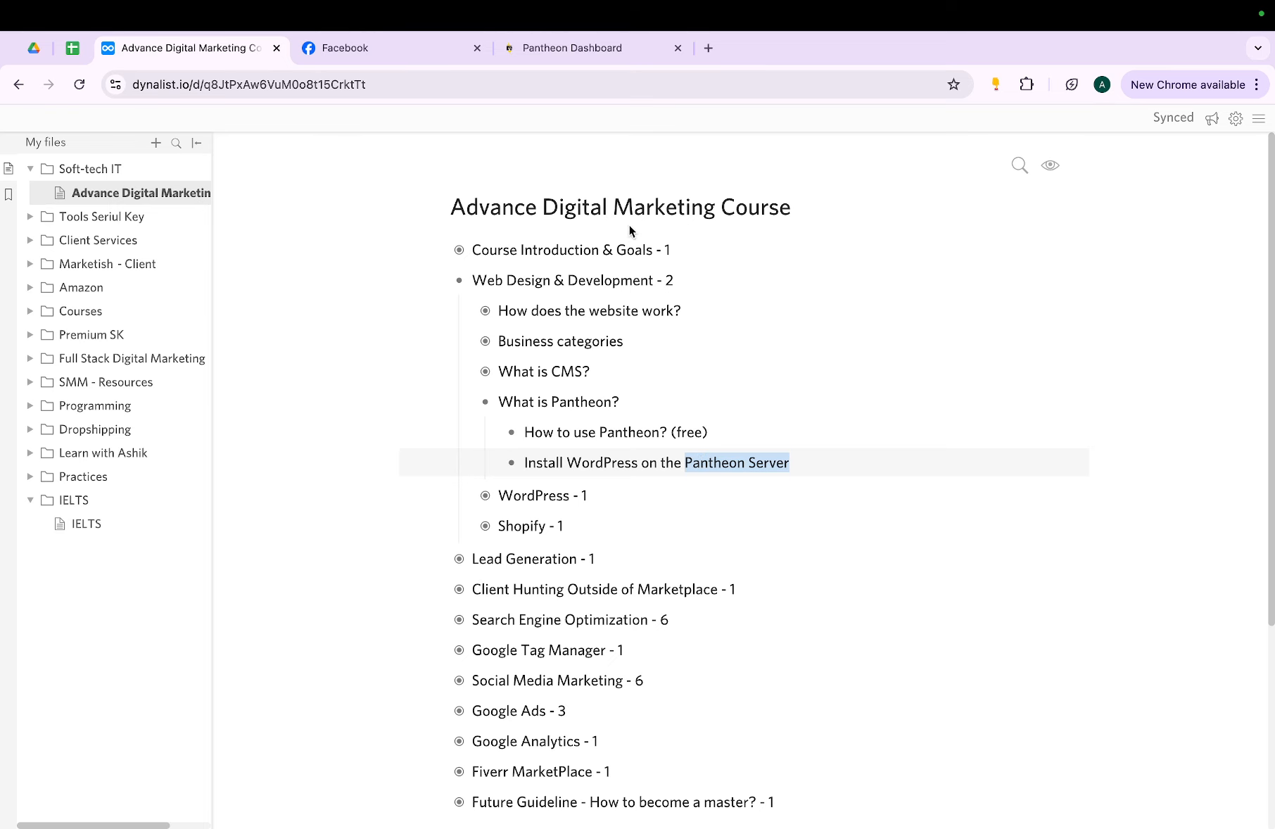
click(570, 57)
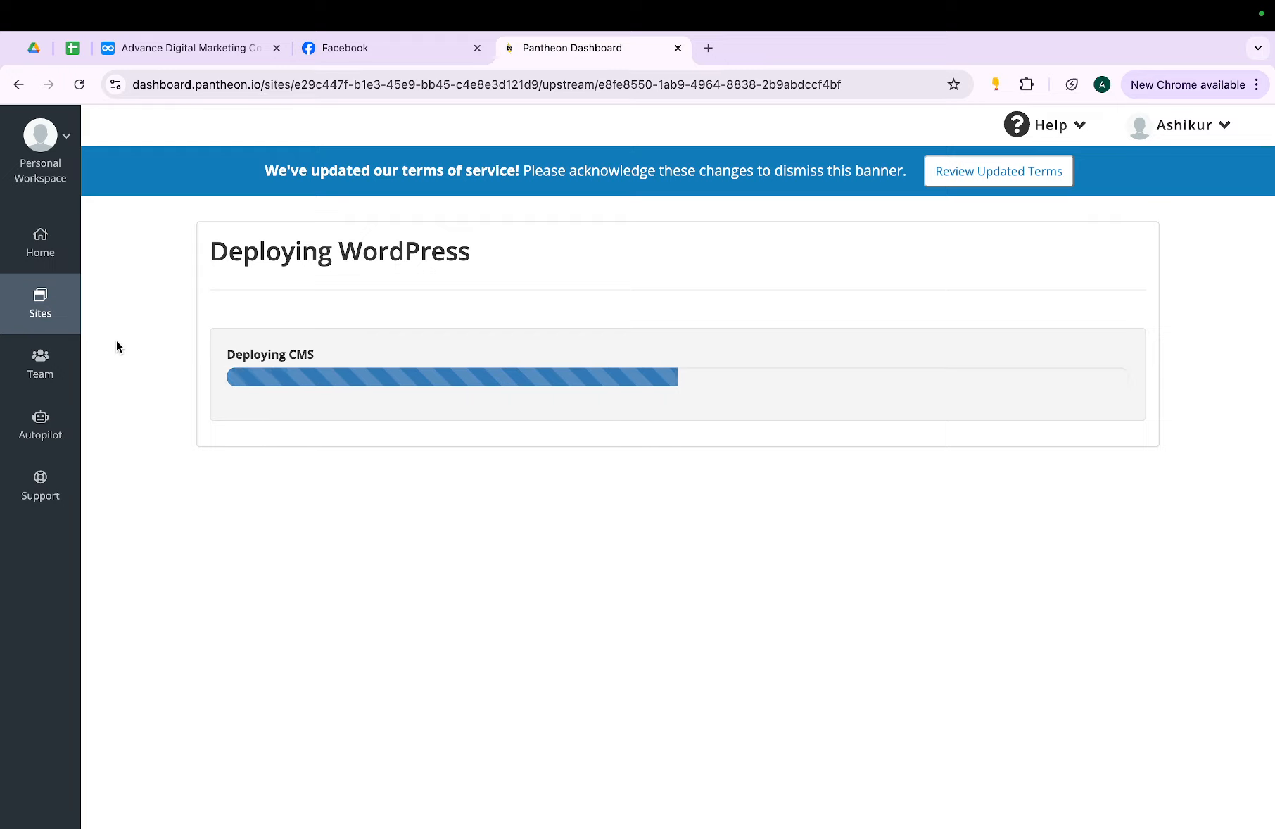
- Highlight the Deploying CMS status label while the WordPress deployment runs
double_click(299, 354)
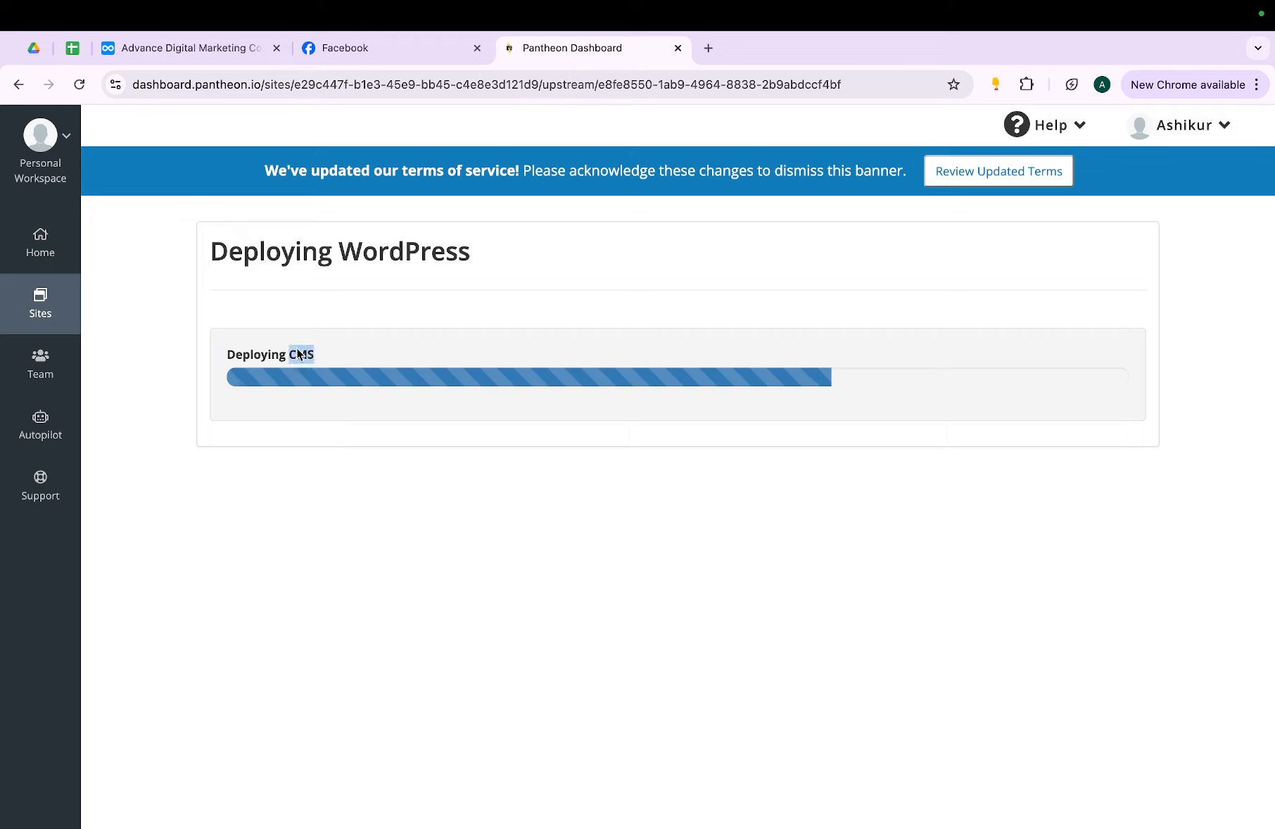
triple_click(297, 352)
click(313, 352)
drag(314, 353, 211, 351)
click(278, 365)
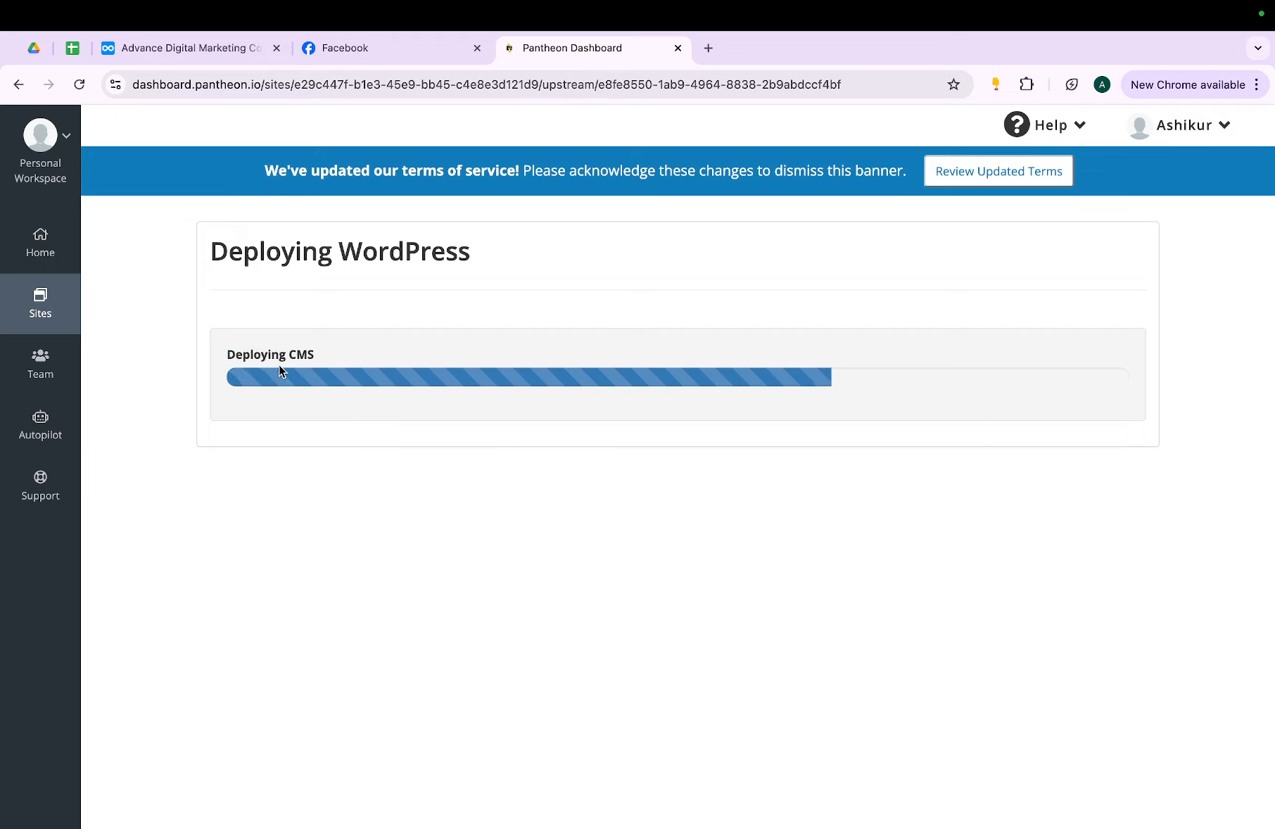
double_click(301, 356)
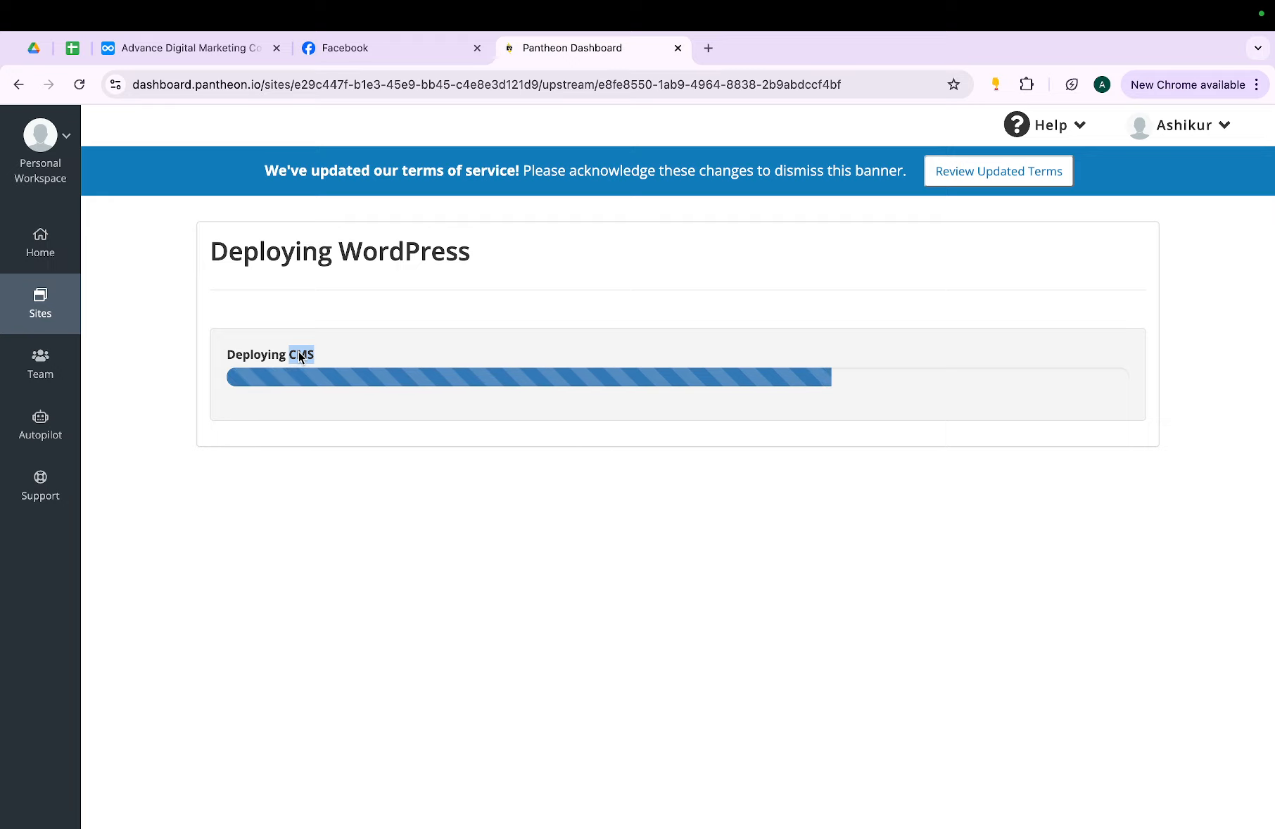
click(301, 357)
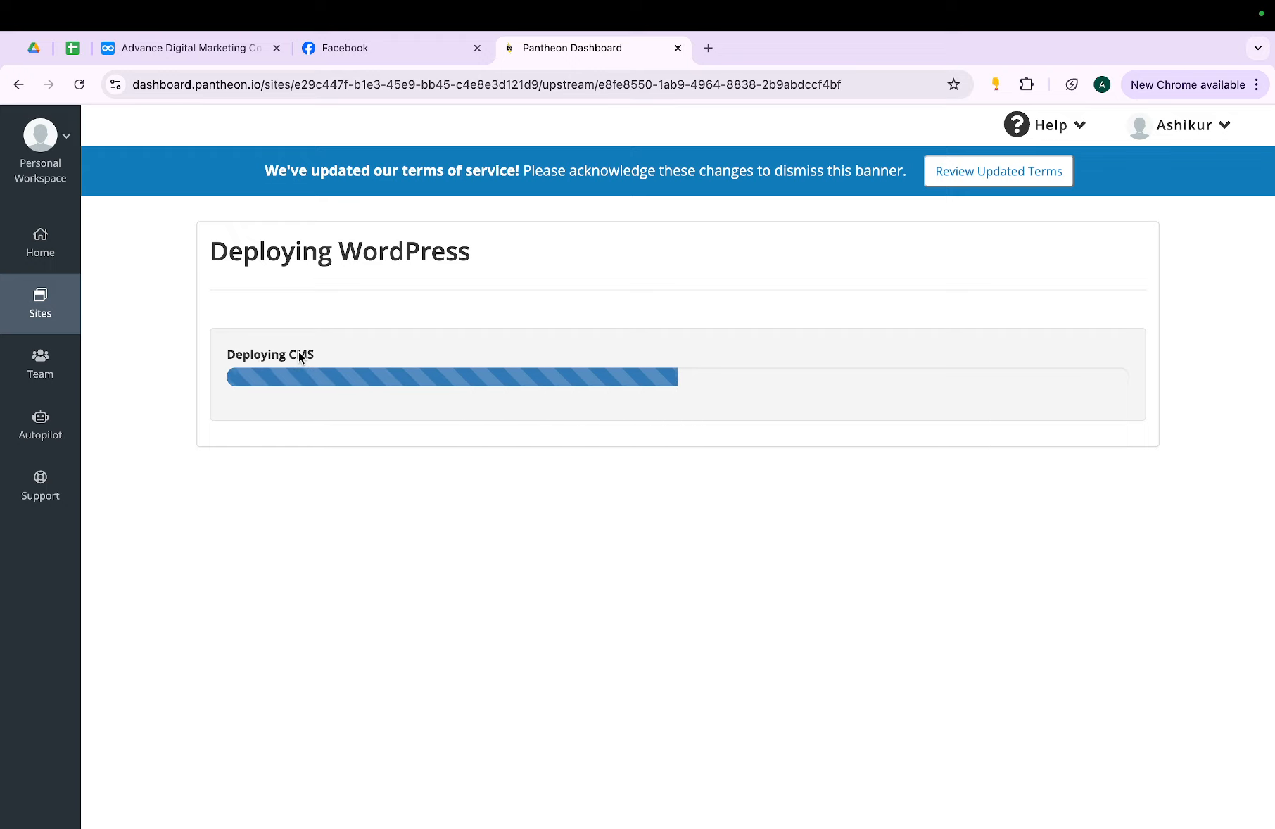
- Highlight the Deploying WordPress heading, then go to the Advance Digital Marketing Course outline
drag(469, 252, 233, 253)
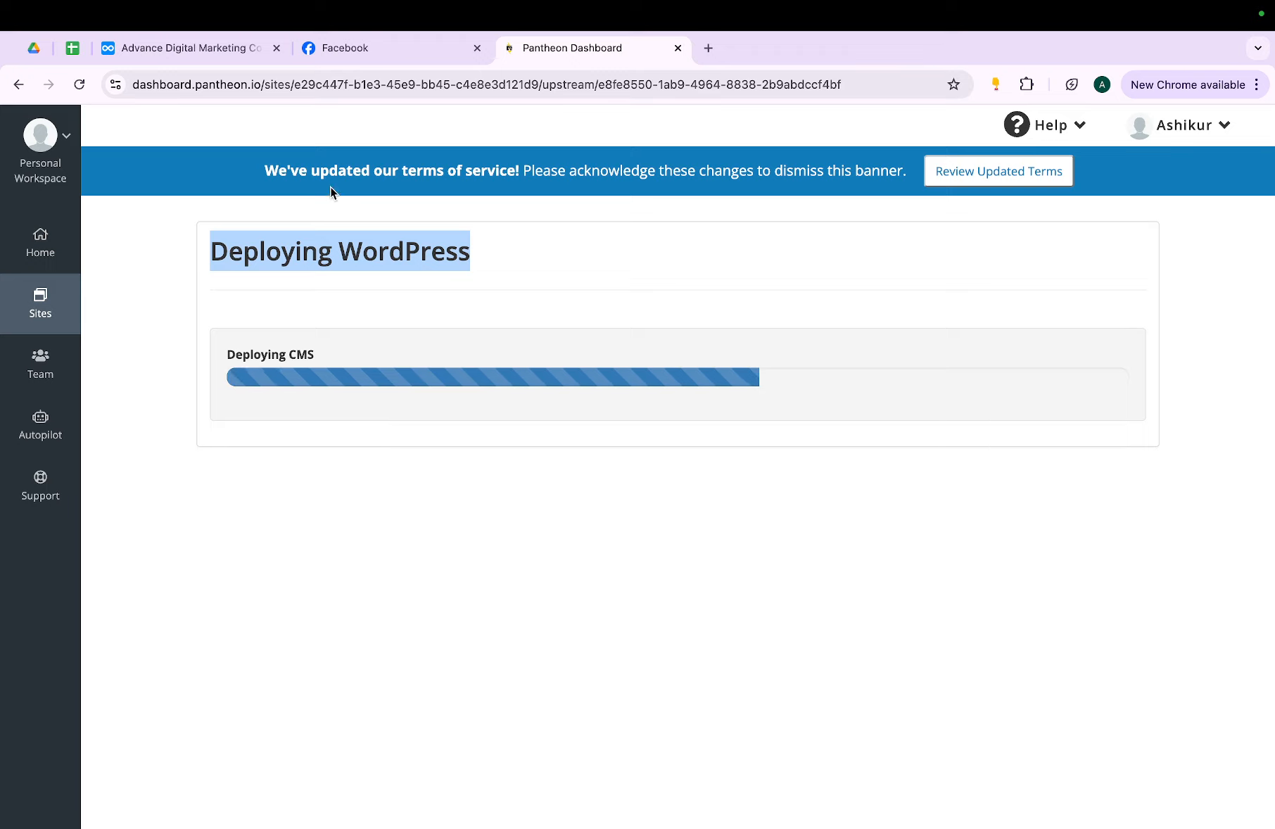
triple_click(413, 267)
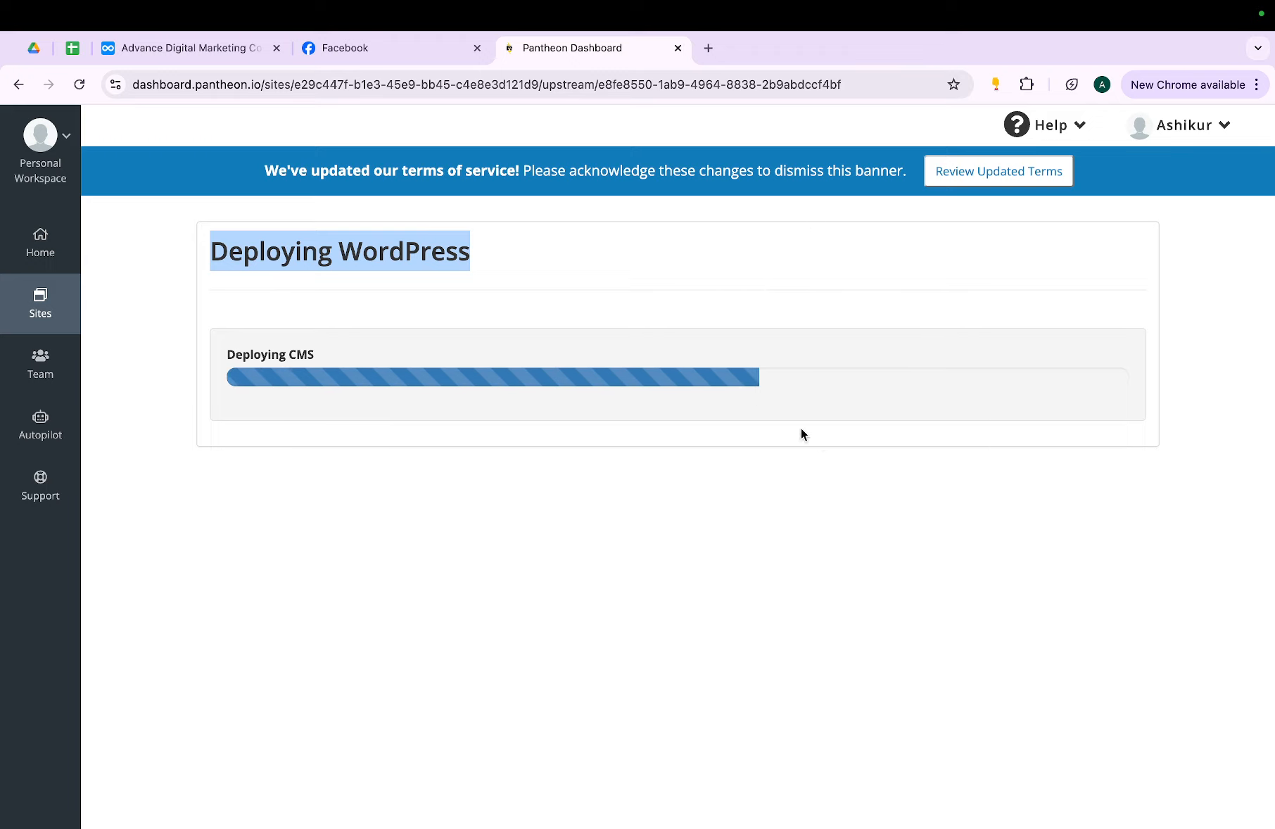
click(350, 55)
click(199, 63)
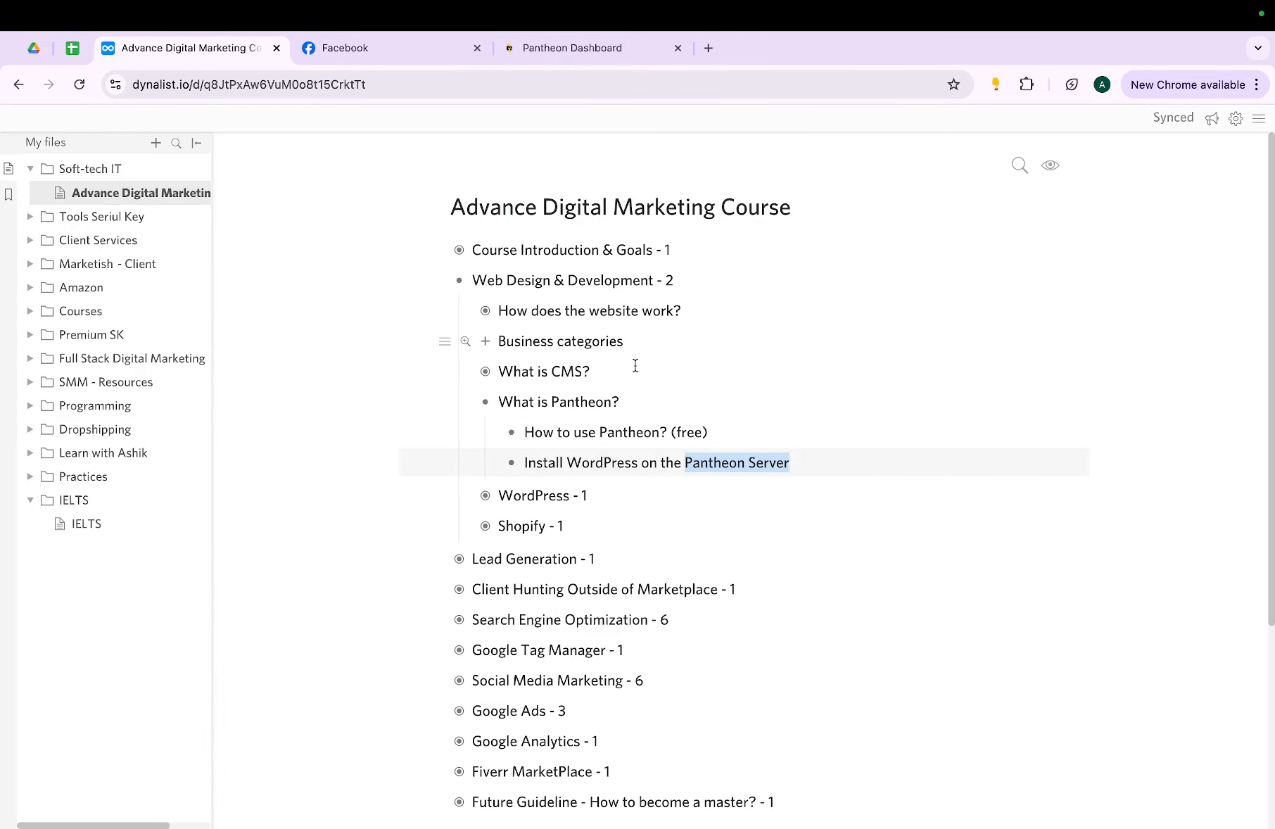
- Expand WordPress - 1 and WordPress Customization, highlighting the WooCommerce configurations line
click(485, 495)
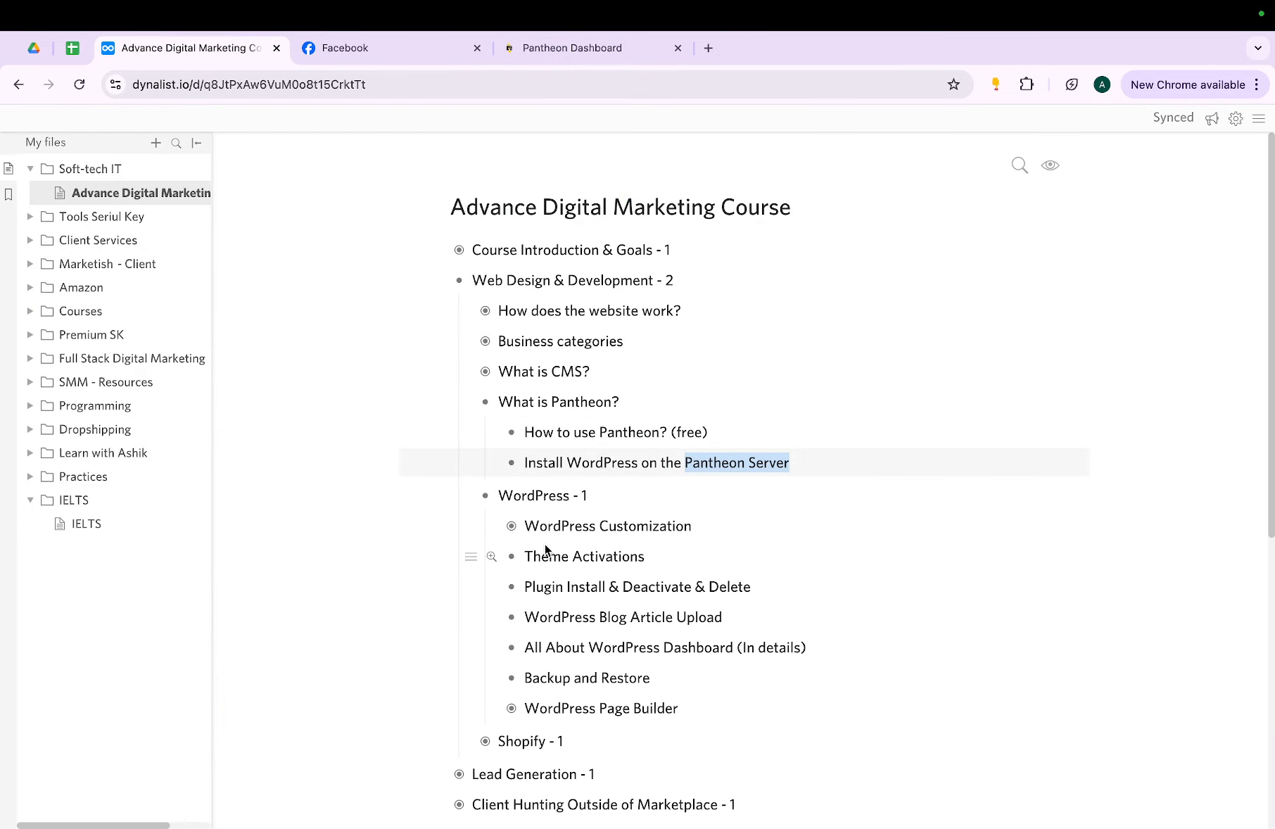
click(508, 528)
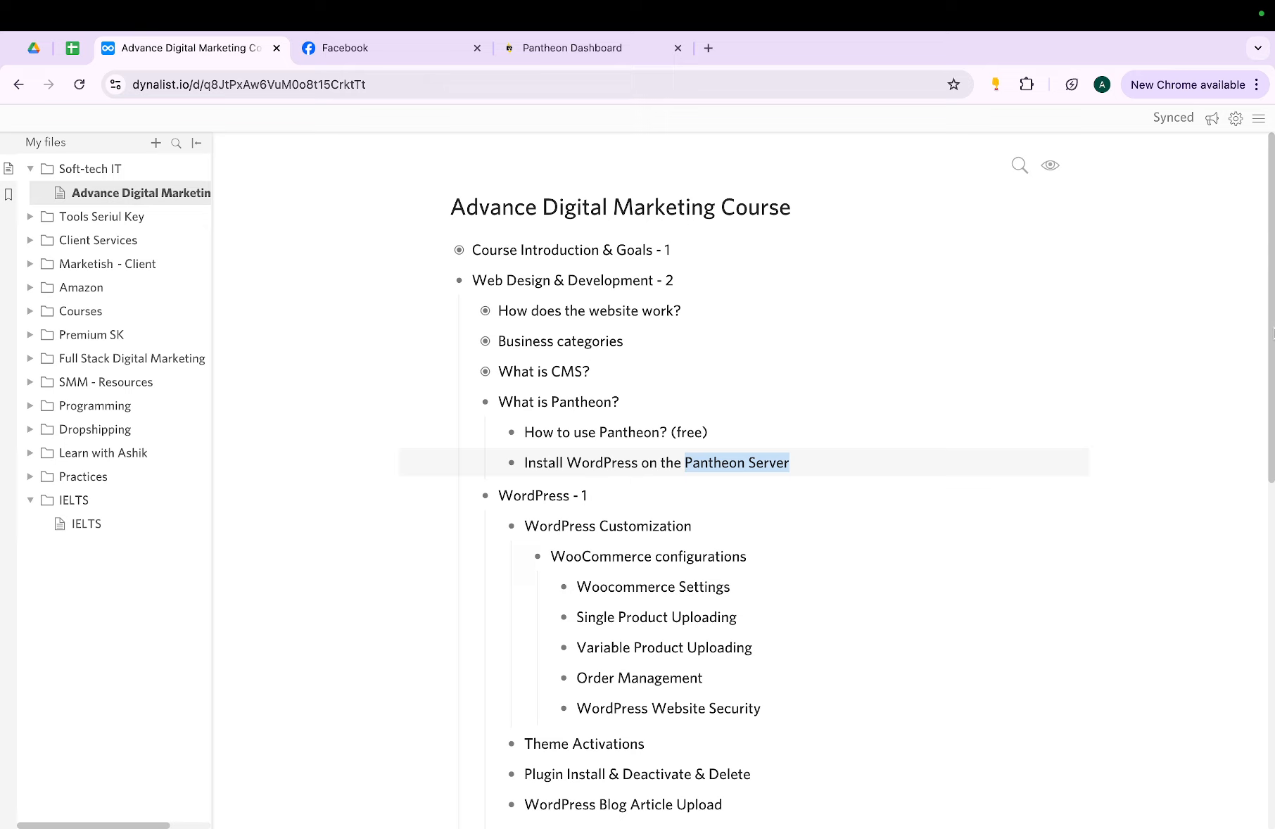
scroll(609, 382, down, 3)
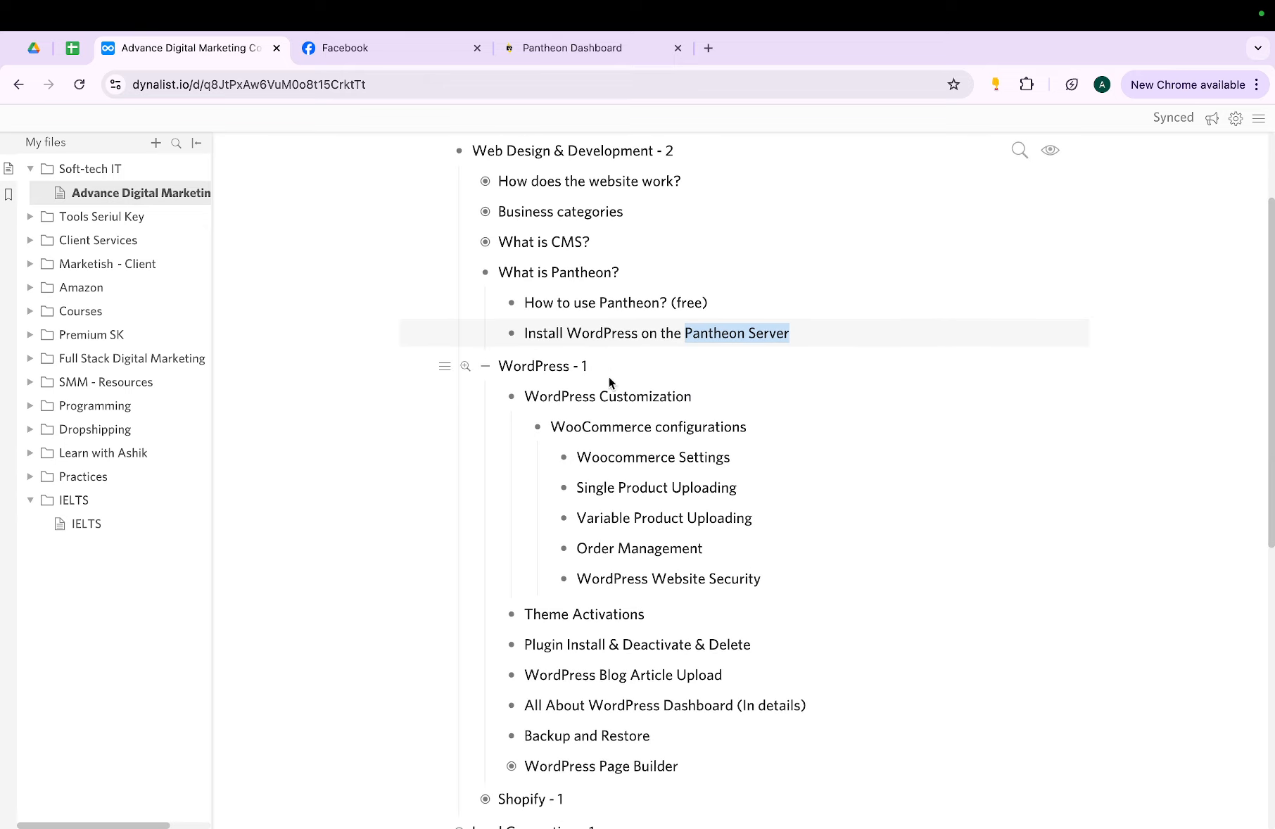
double_click(576, 426)
drag(576, 426, 737, 442)
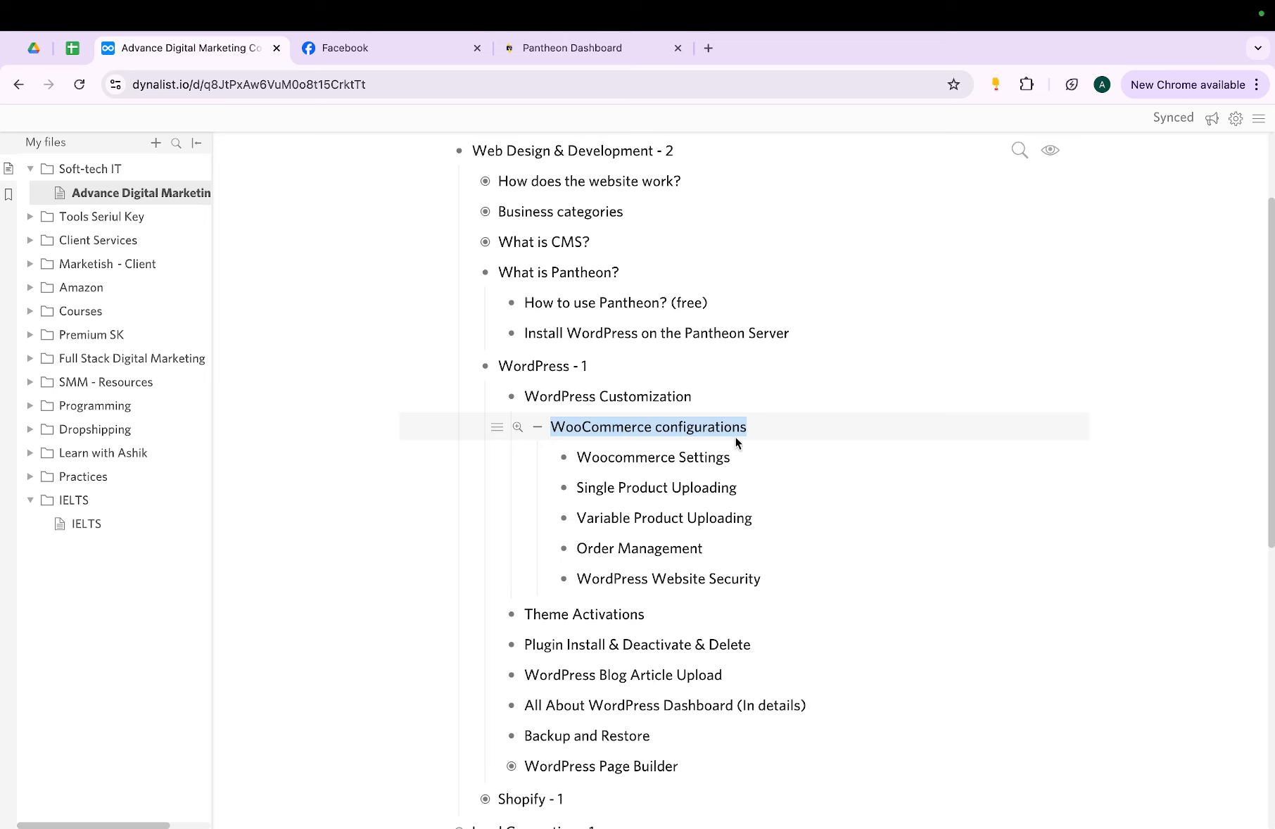
- Collapse WordPress Customization and return to the deployment page still at Deploying CMS
click(513, 398)
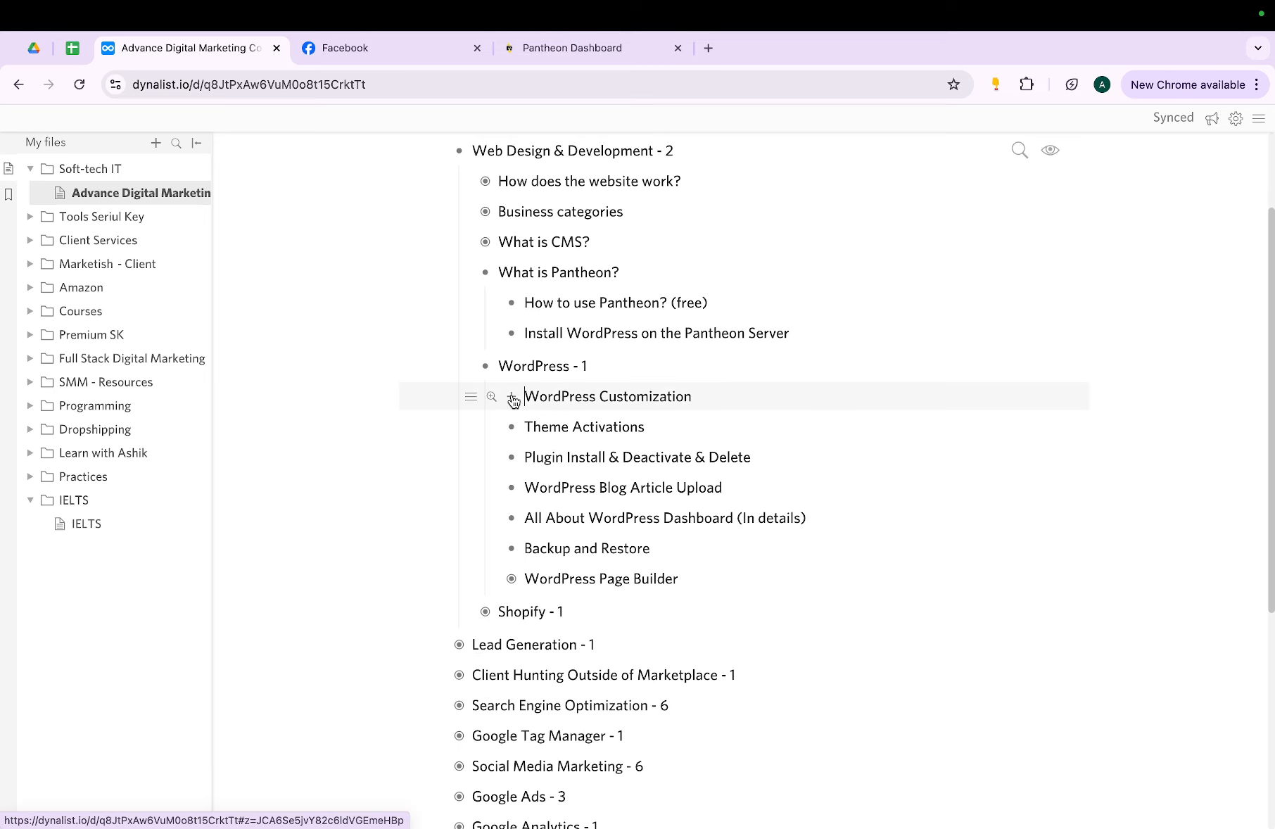
double_click(649, 394)
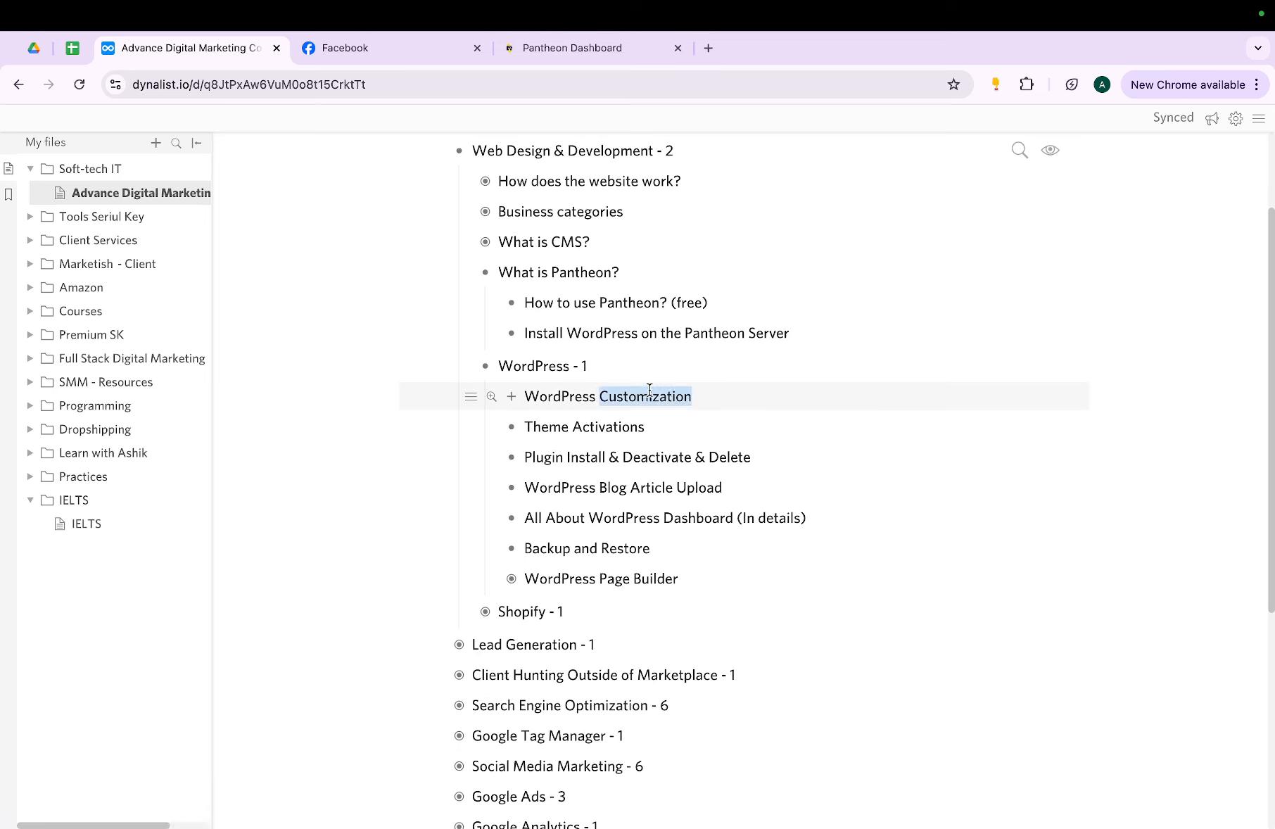
click(536, 45)
drag(385, 344, 179, 350)
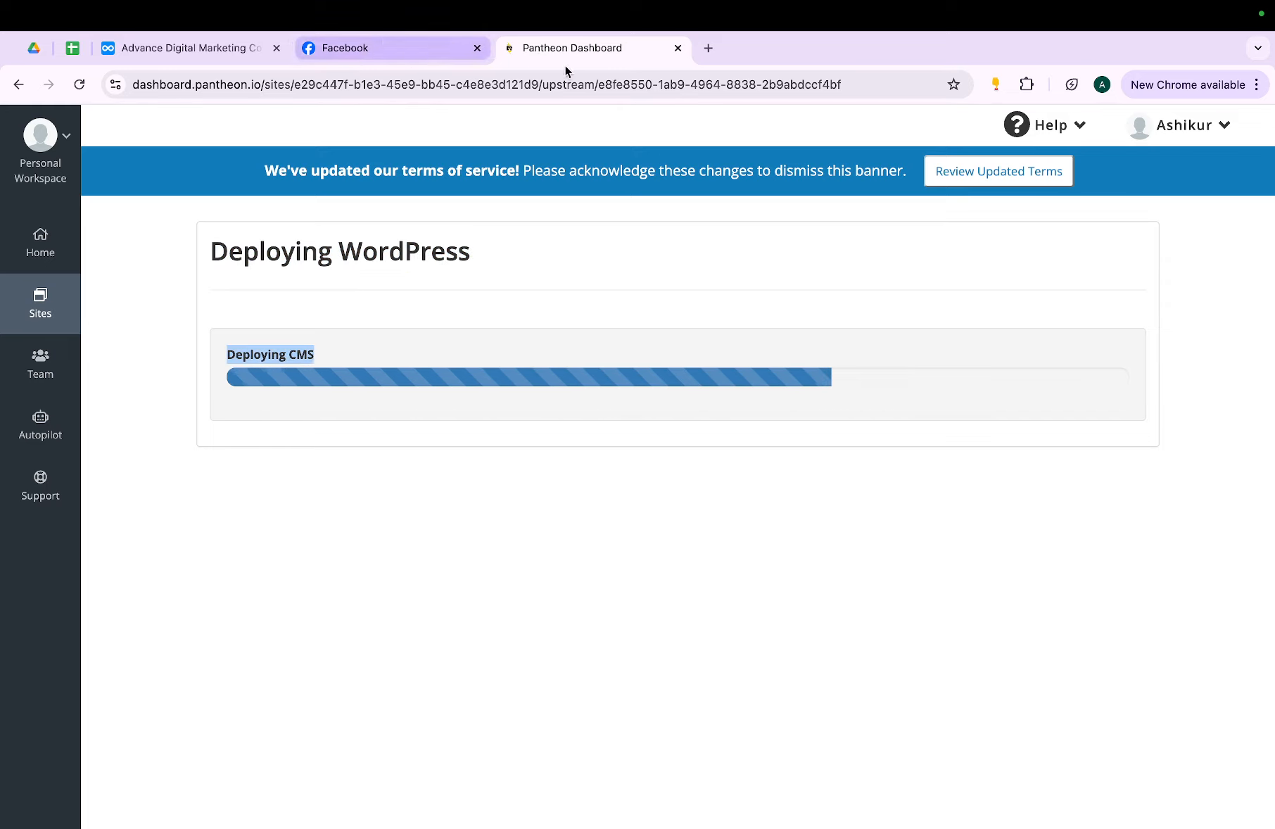
- In a new tab, search 'pantheon' and open the pantheon.io home page
click(709, 47)
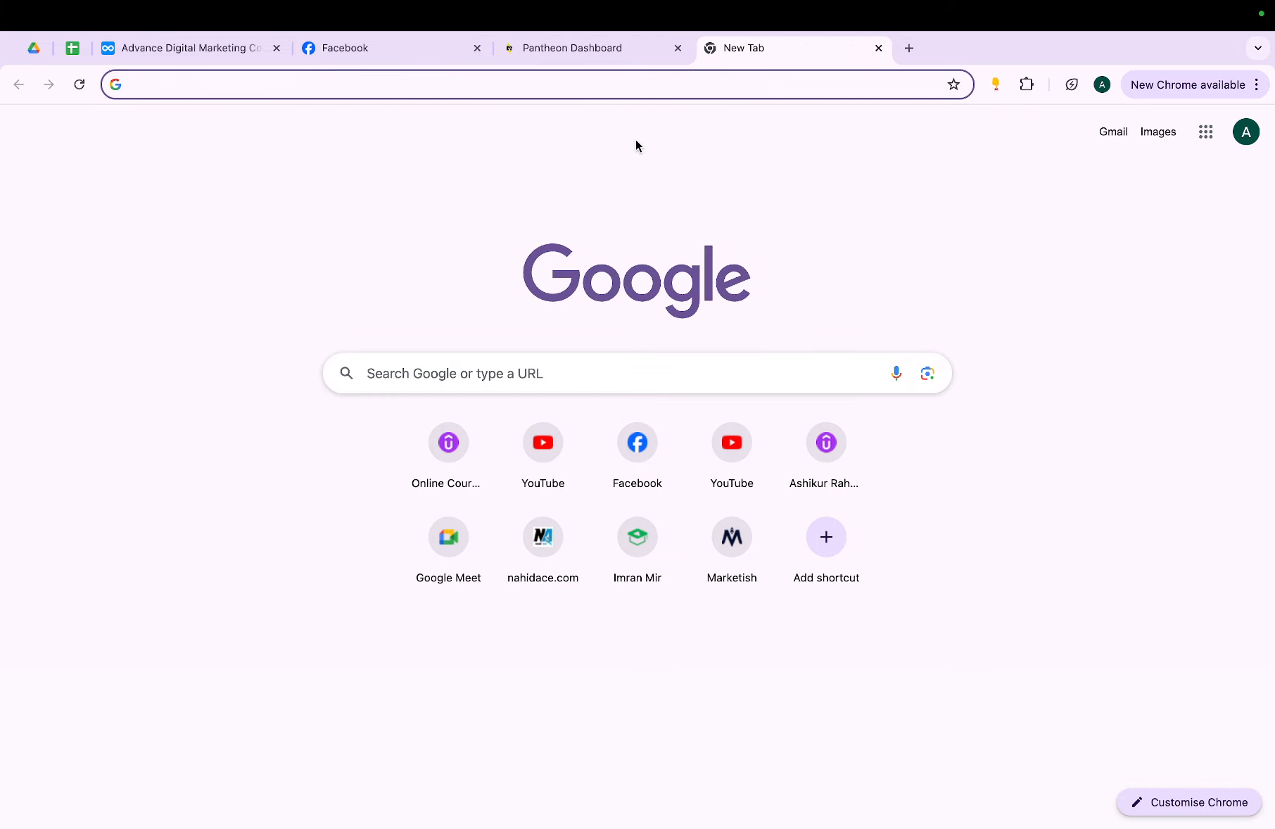
text(pantheon.io)
key(Return)
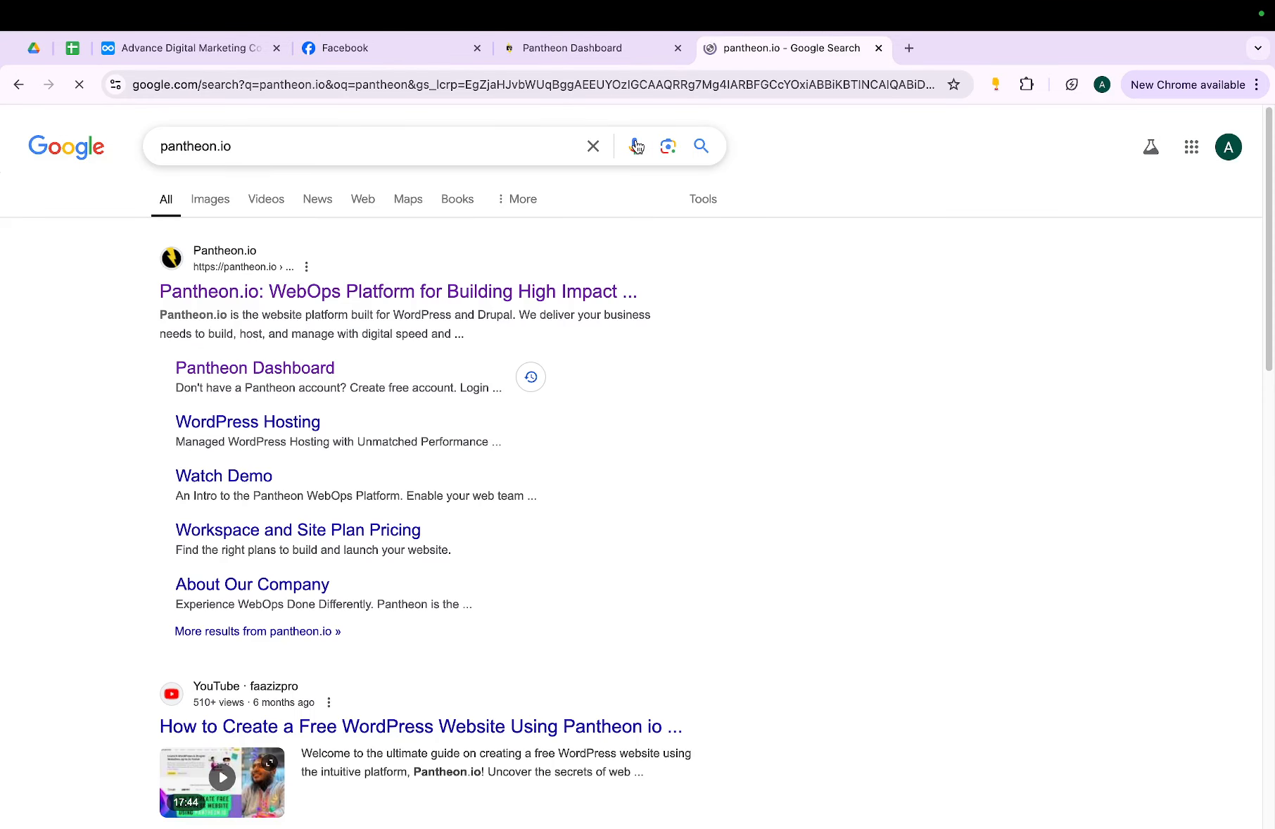
click(414, 290)
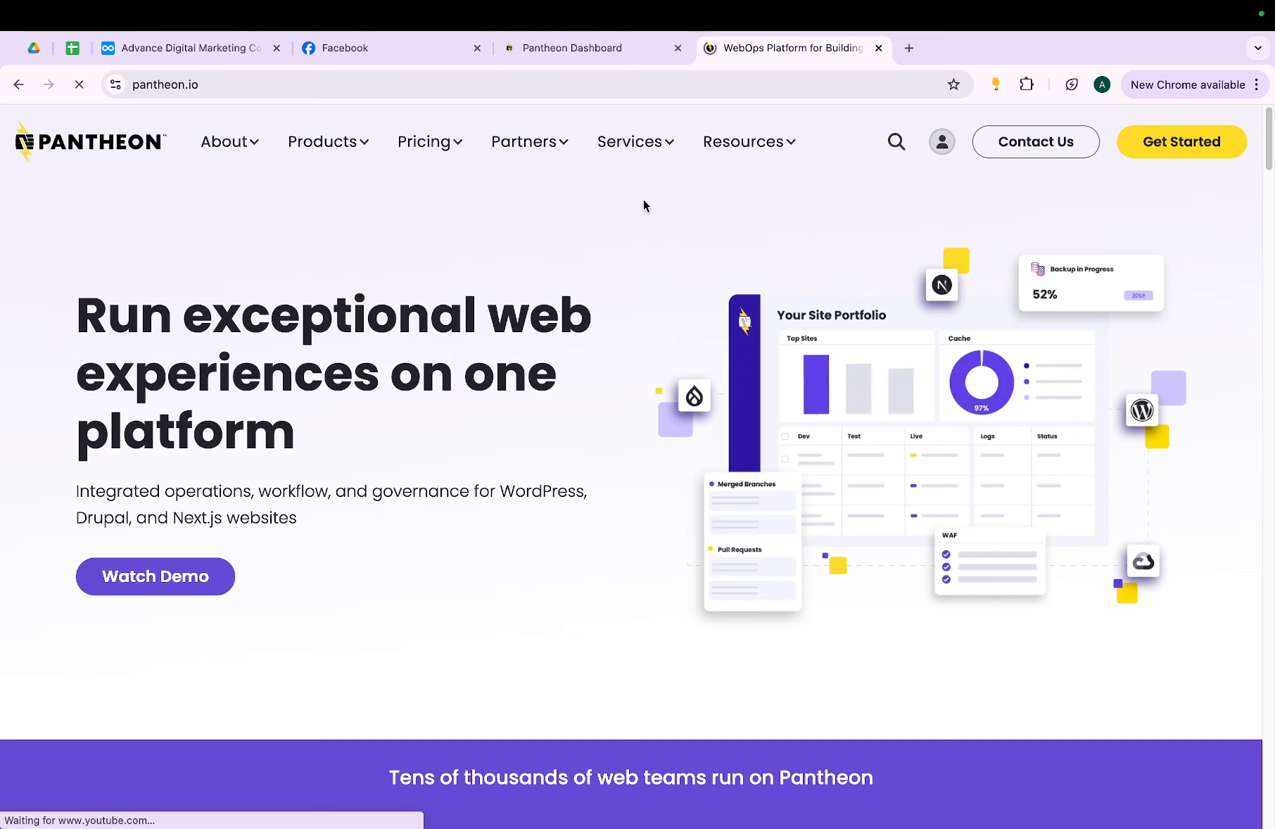
- Check the deployment tab, then settle on the Pantheon Personal Workspace home page
click(612, 52)
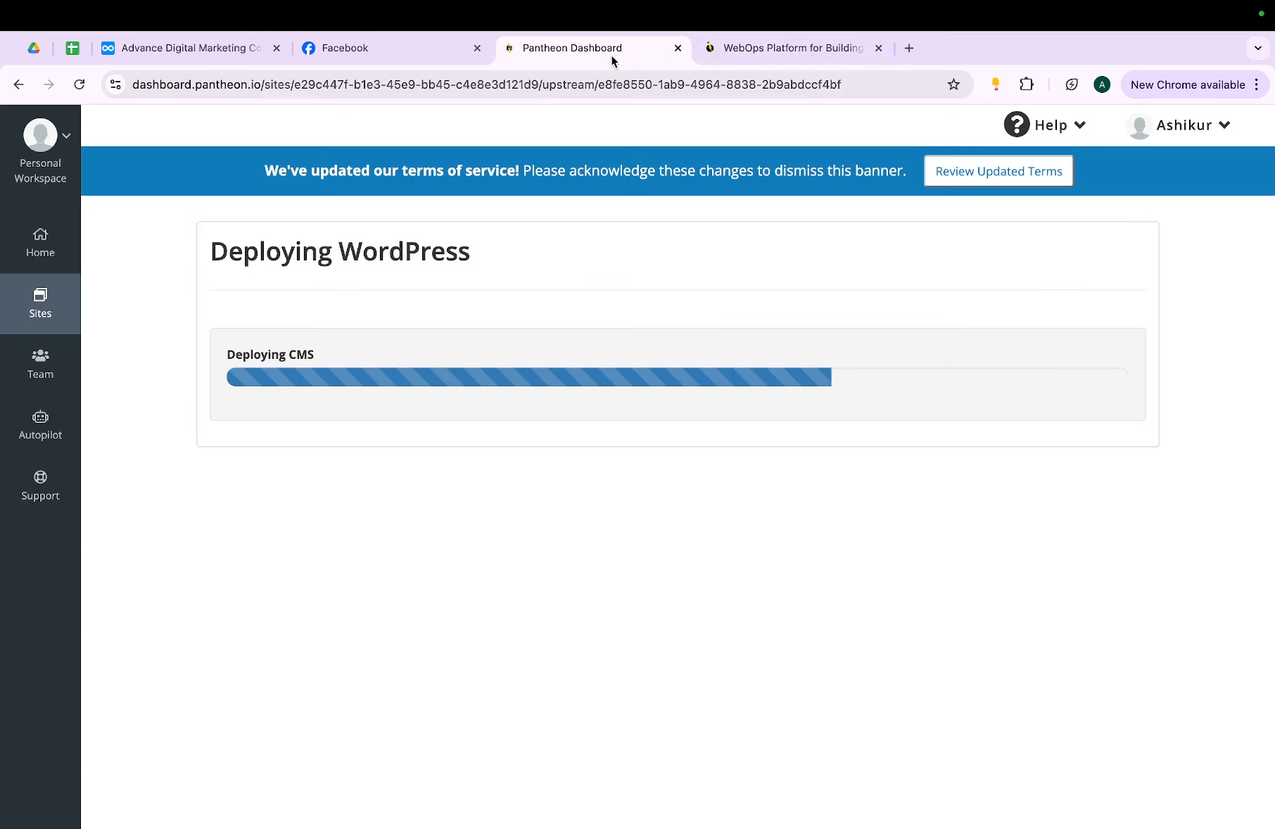
click(741, 49)
click(631, 51)
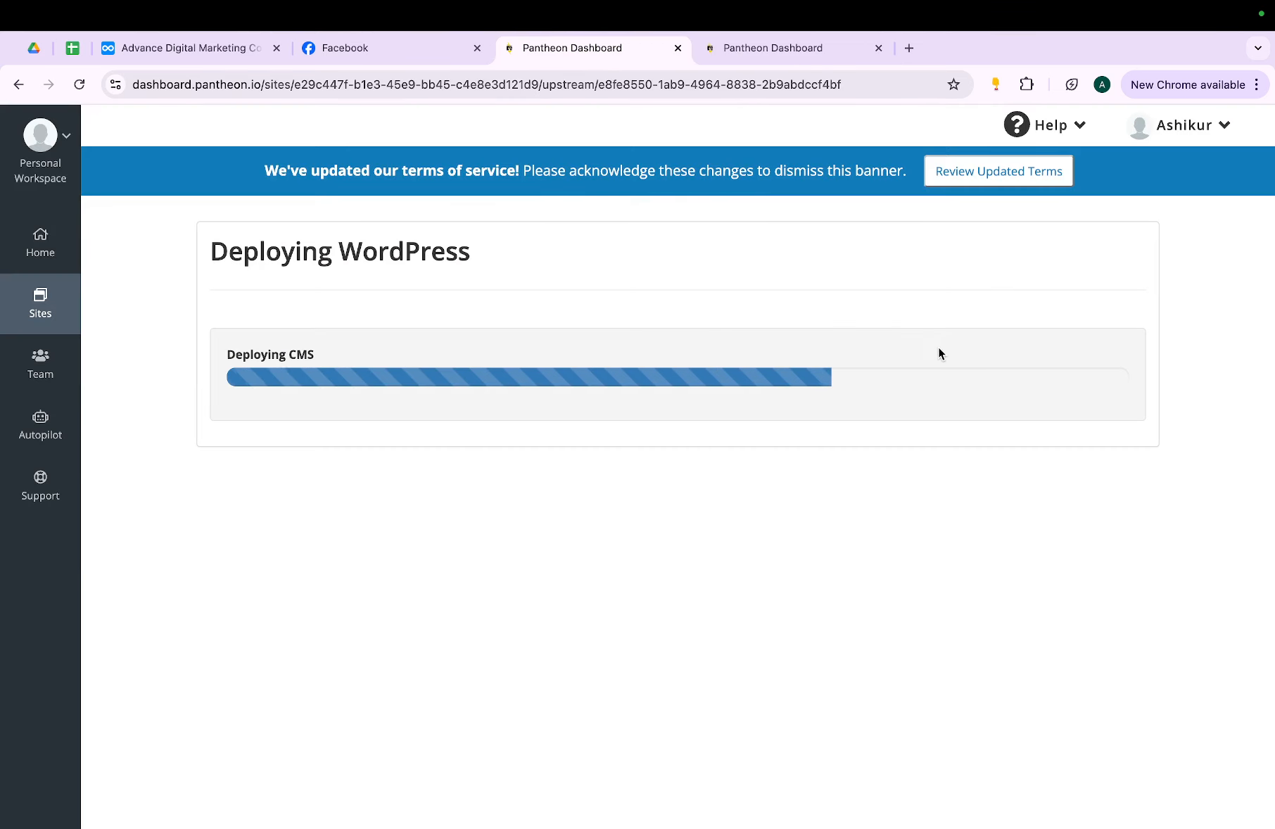
click(802, 47)
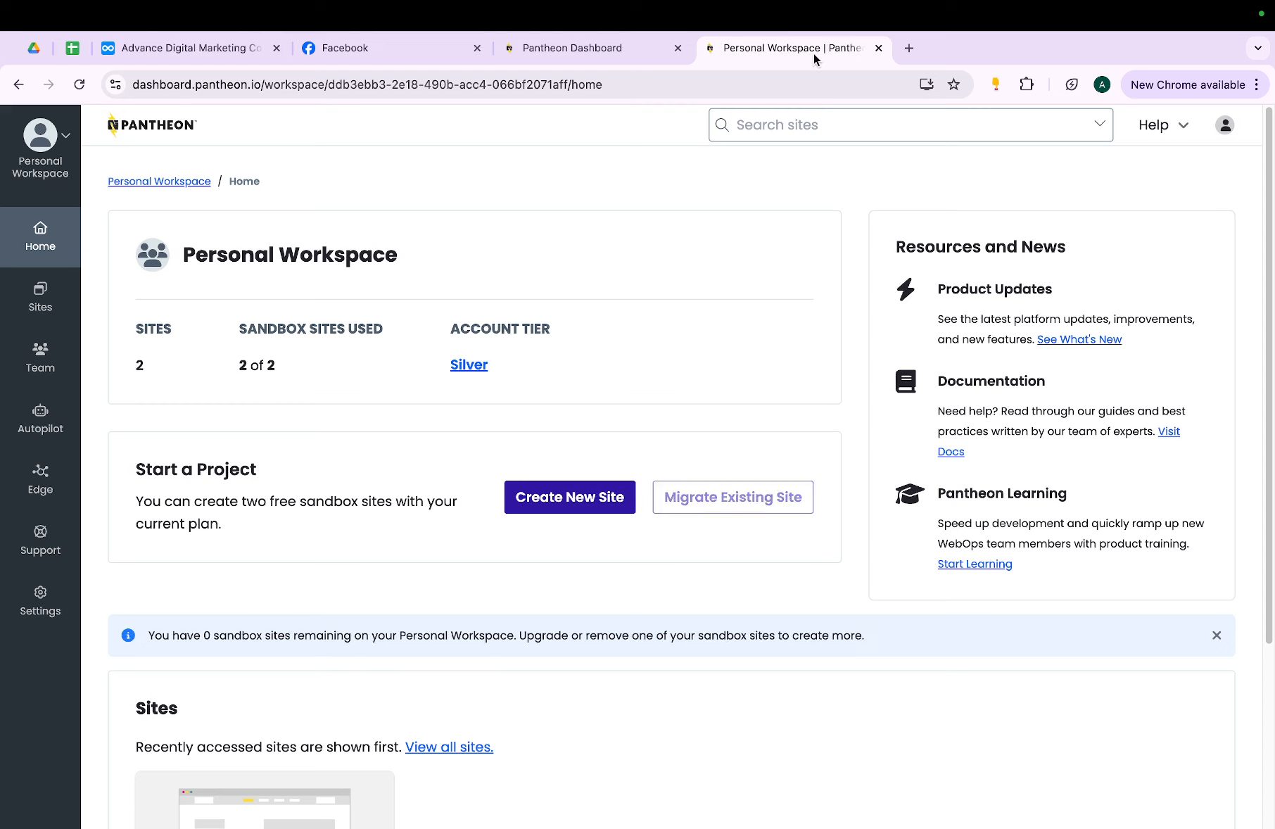
- Open batch29s from the workspace's Sites list, reaching its Dev dashboard with 499 file changes
click(40, 297)
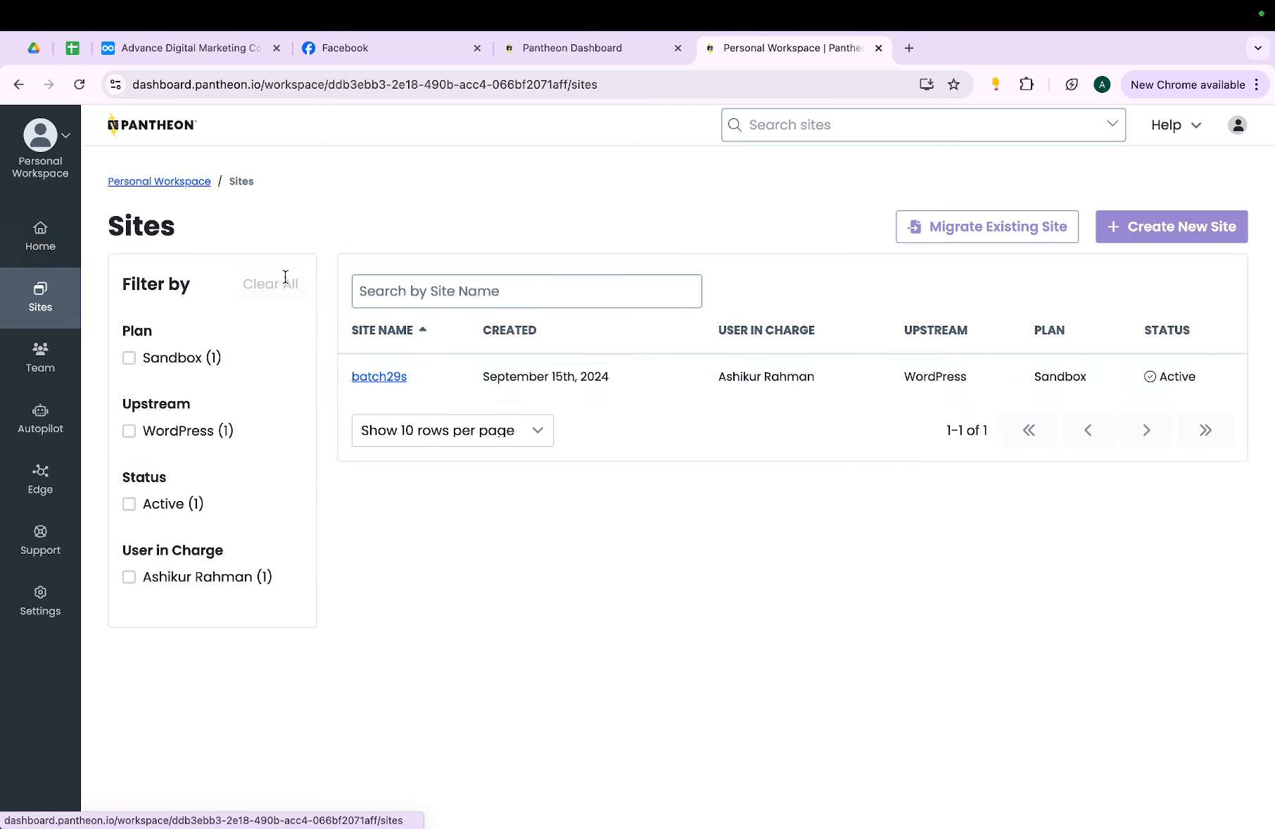
click(357, 385)
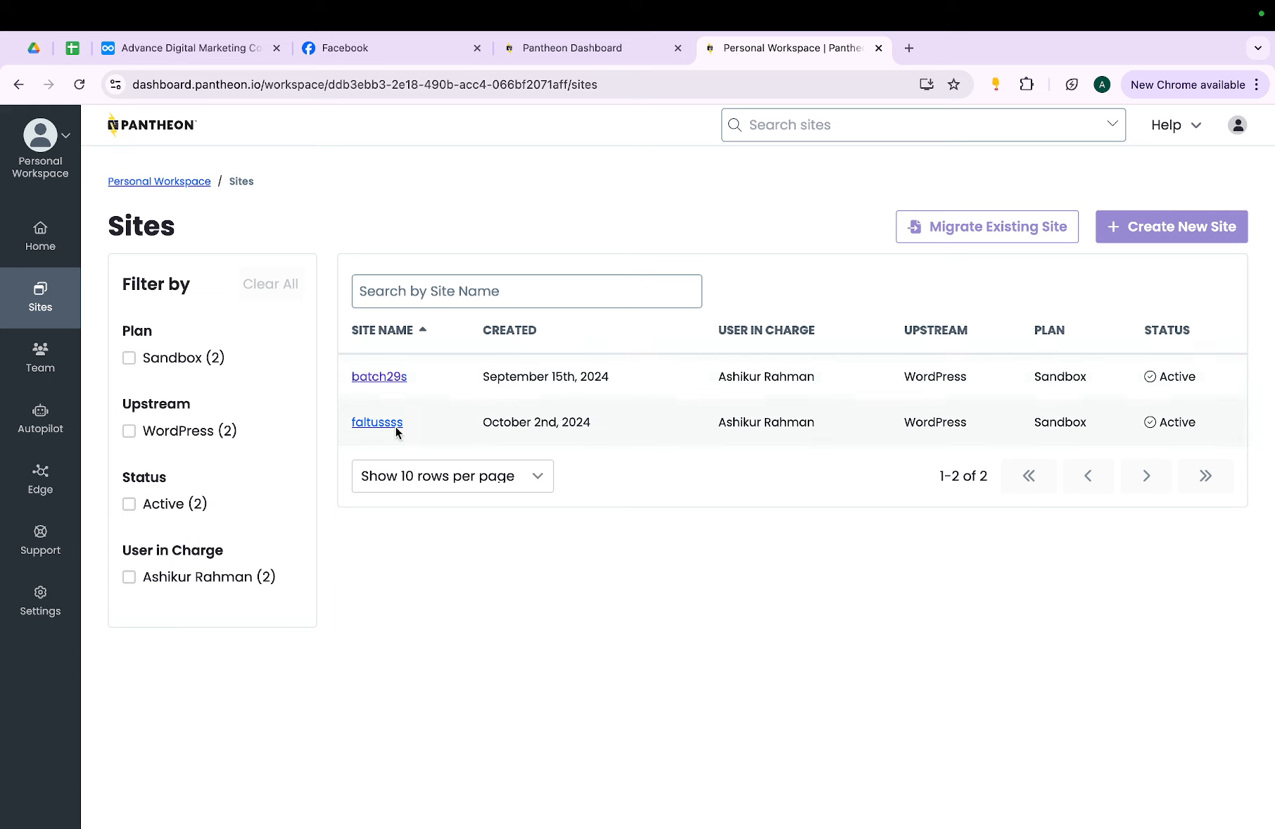
click(60, 248)
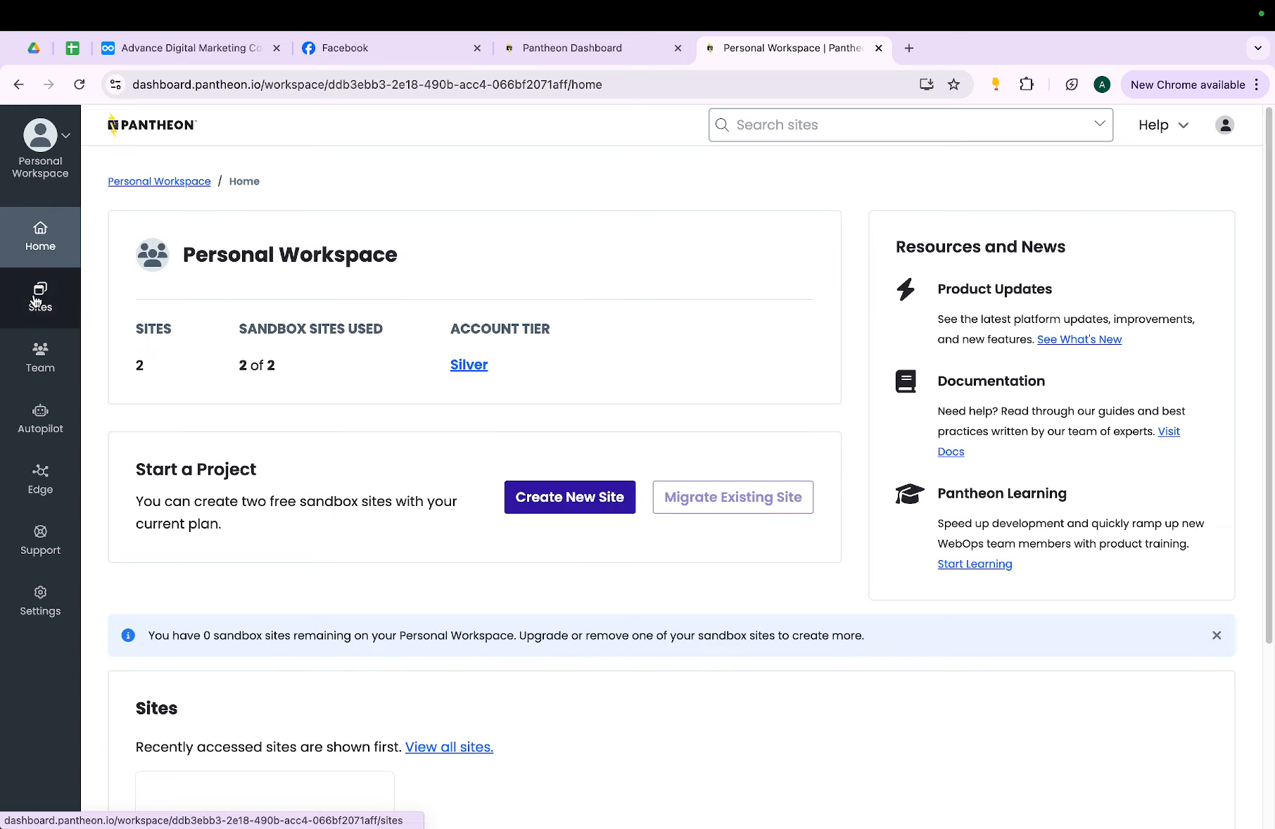
click(39, 316)
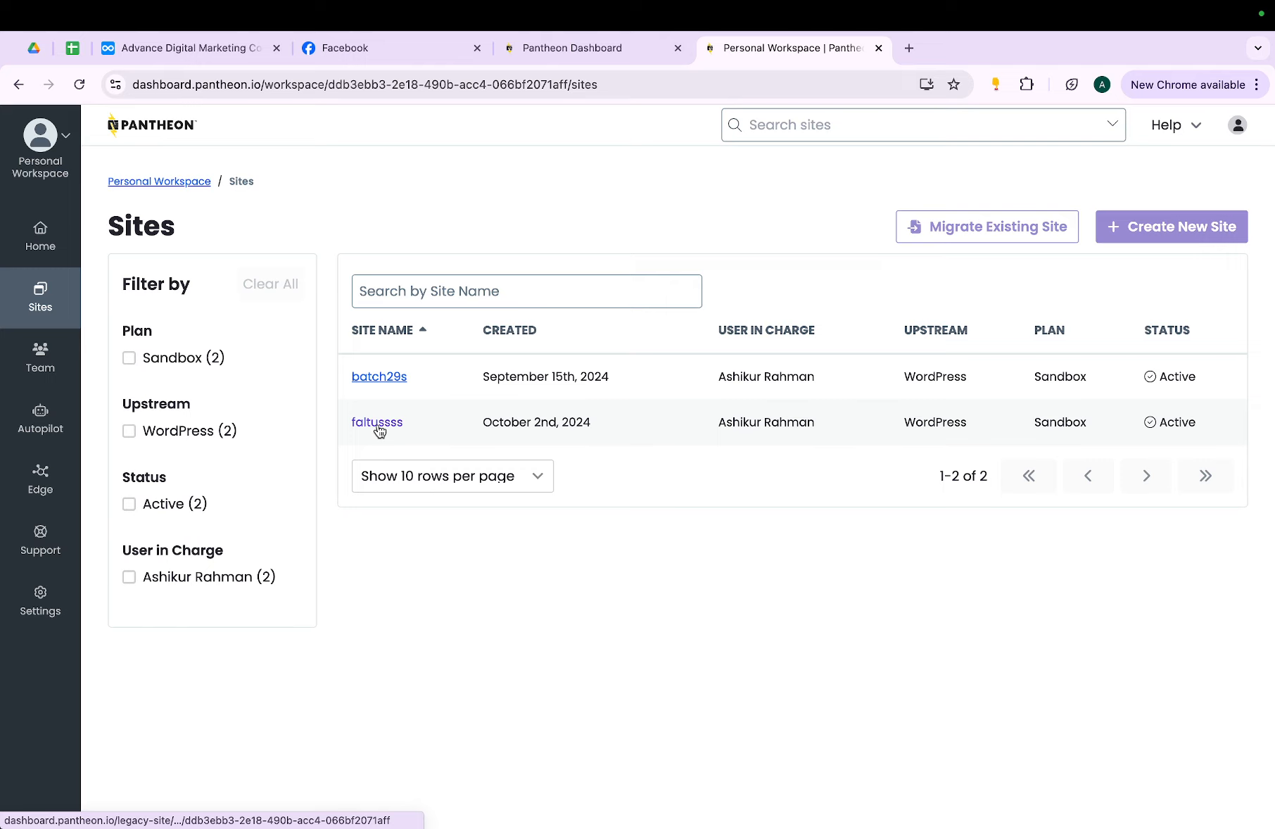
click(378, 377)
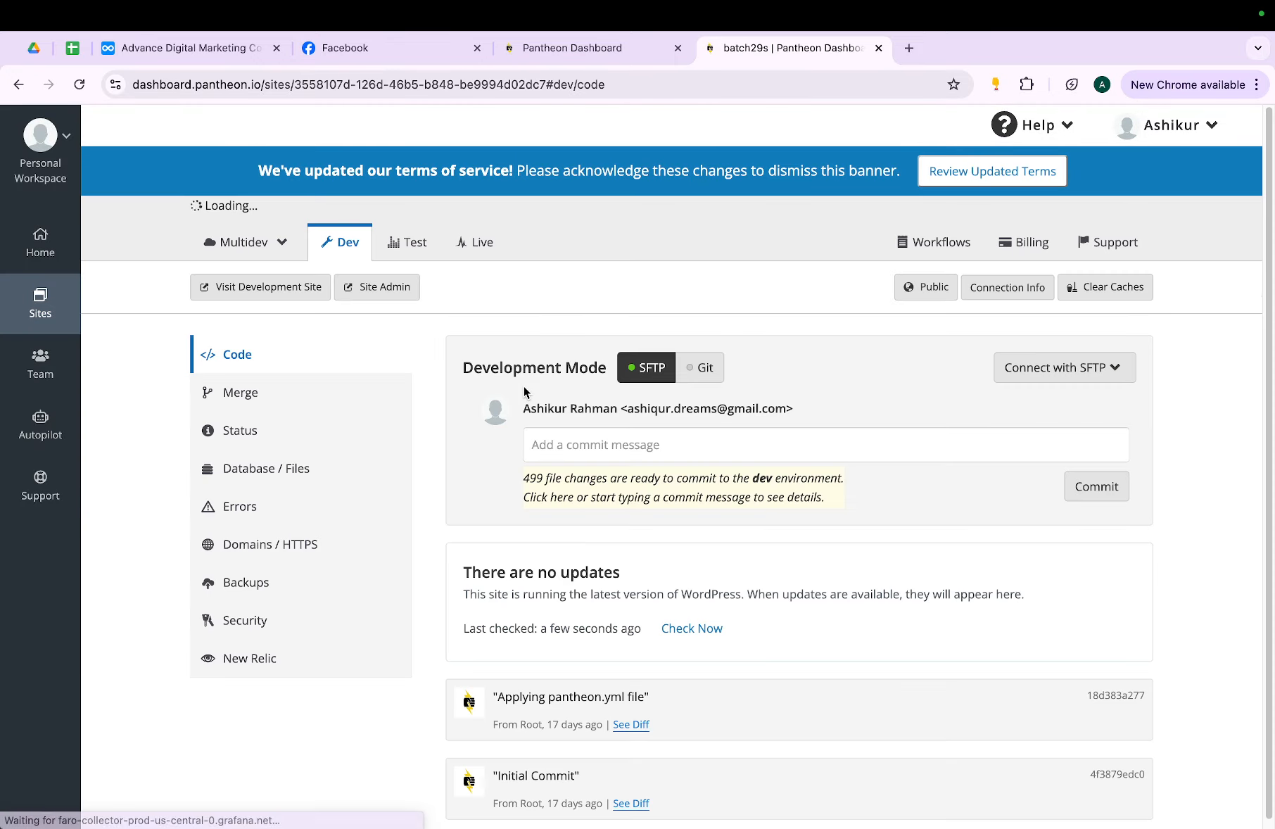
click(592, 50)
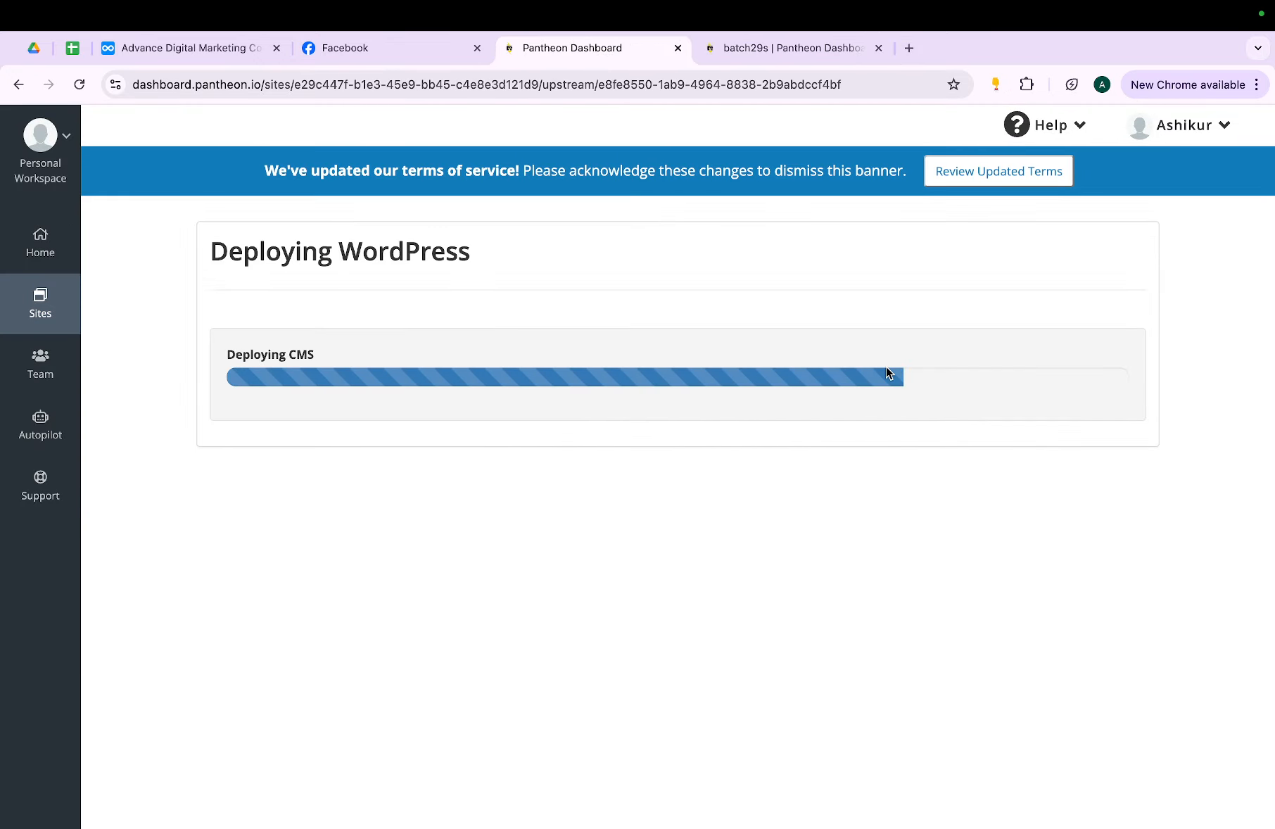
click(750, 48)
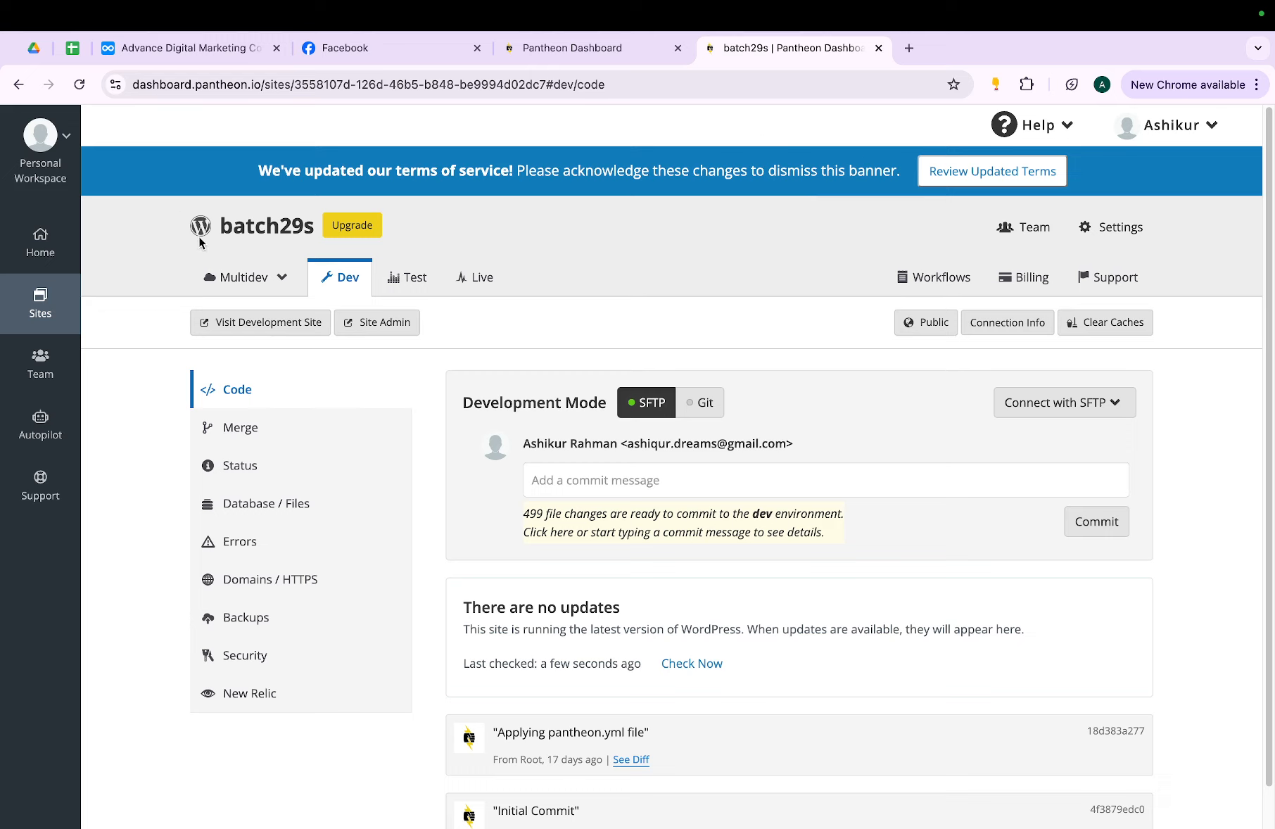
- Open the batch29s WordPress admin and development site, selecting the dev site's web address
double_click(243, 218)
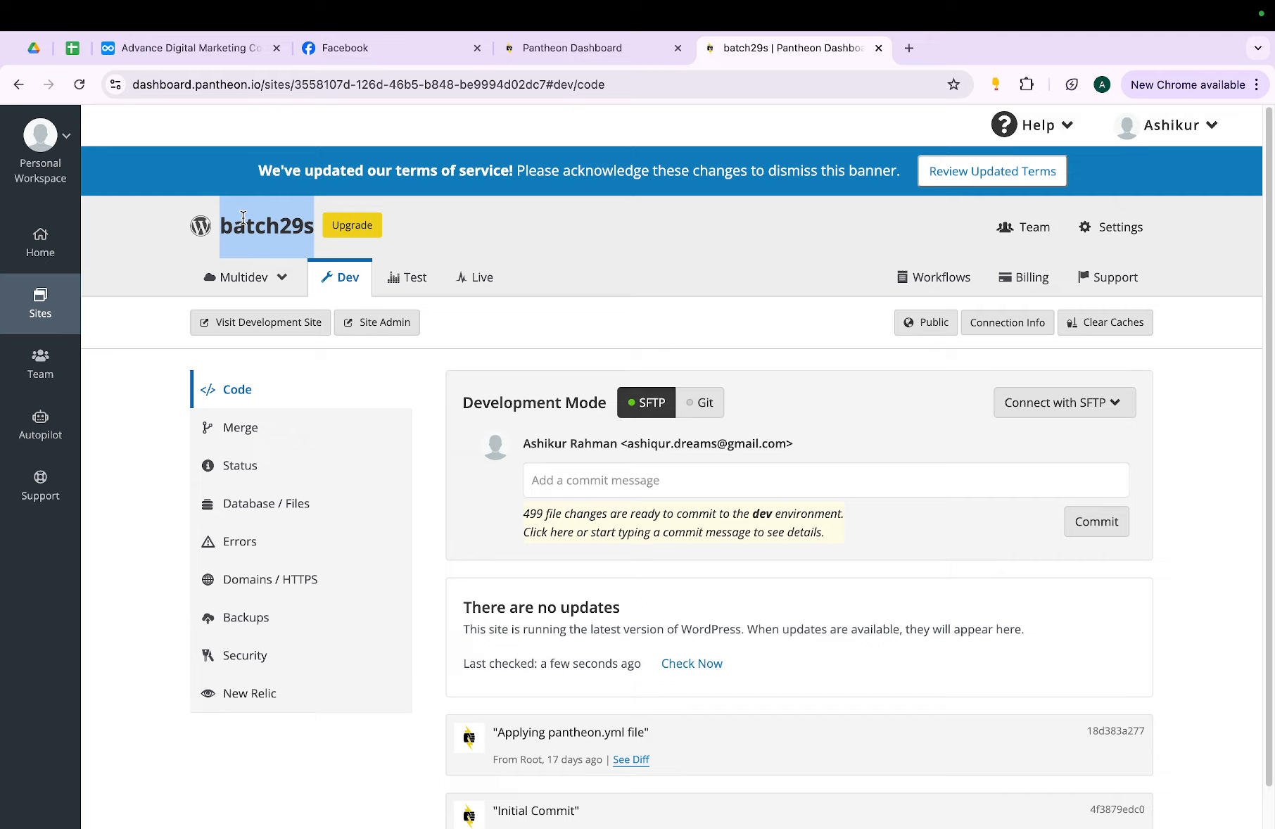
click(401, 325)
click(757, 51)
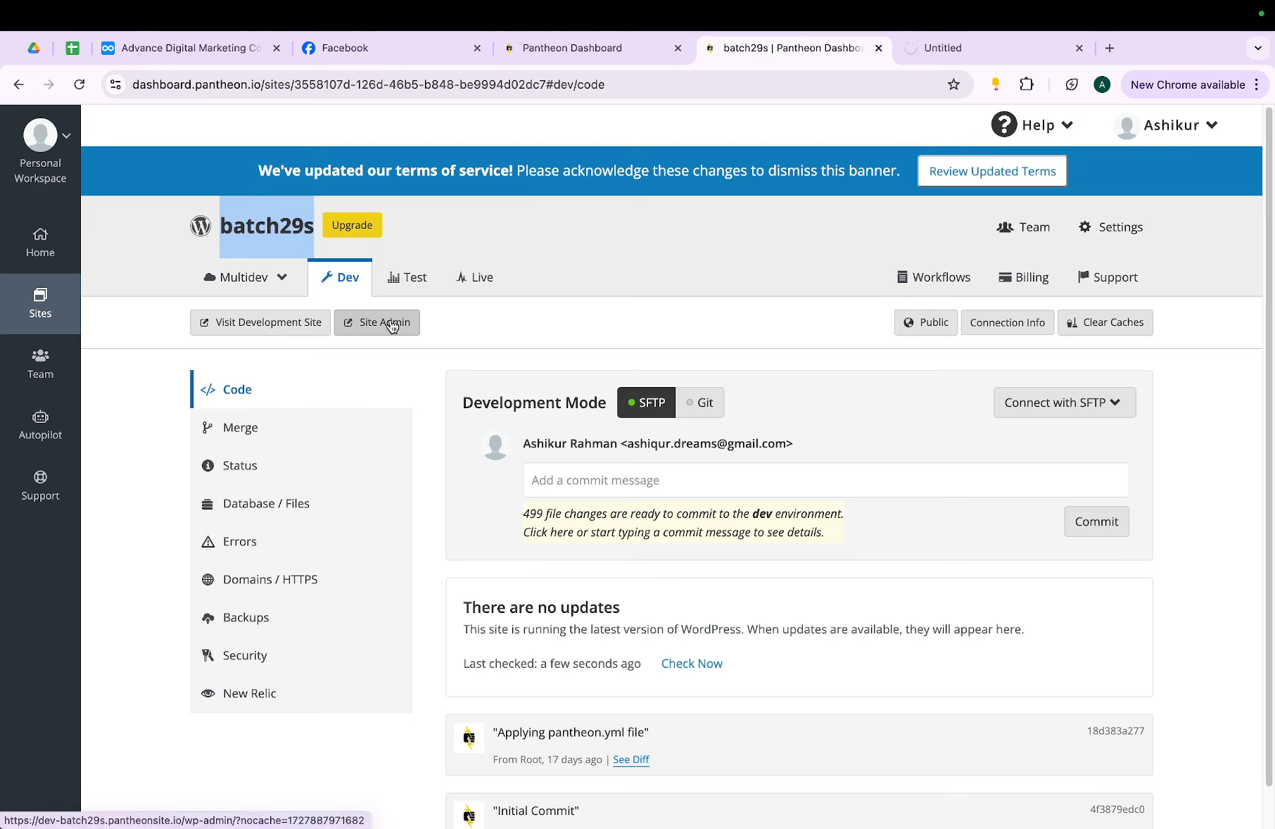
click(244, 337)
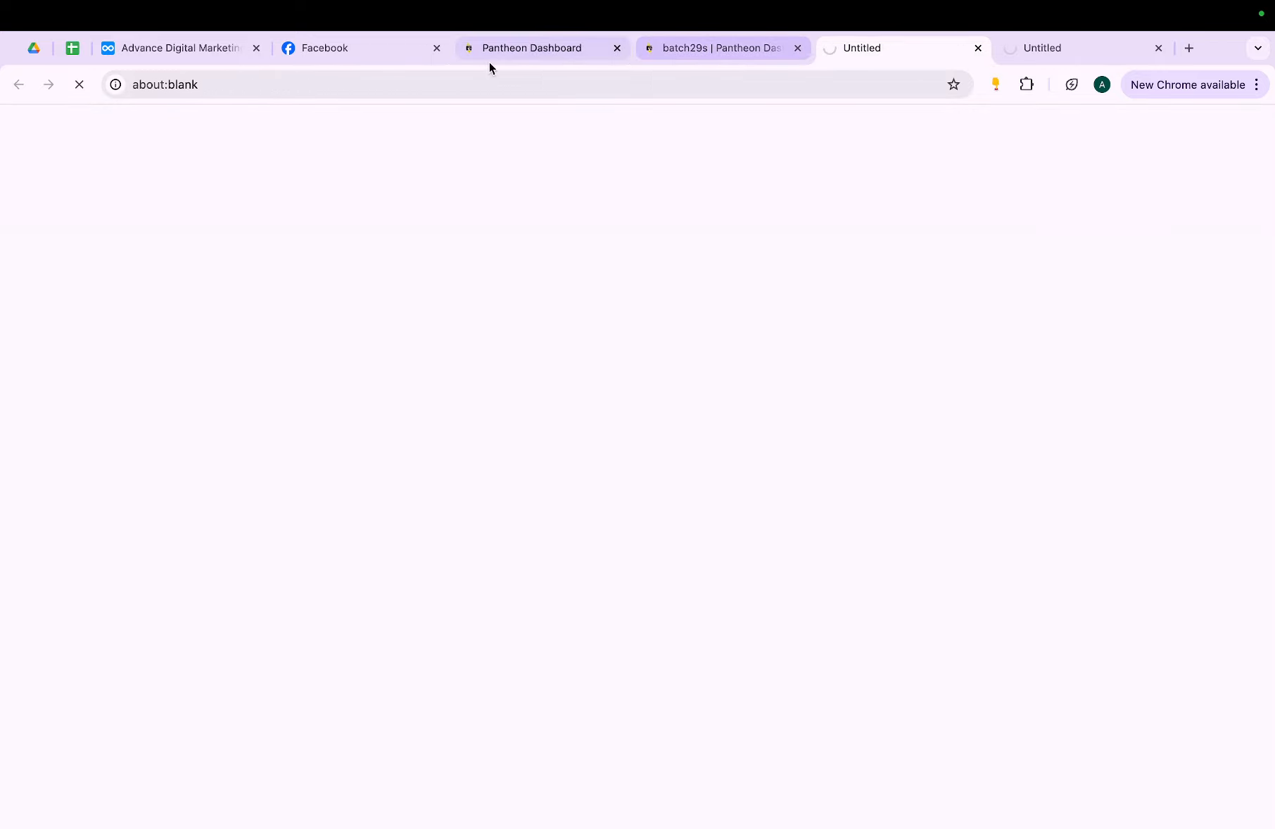
click(384, 79)
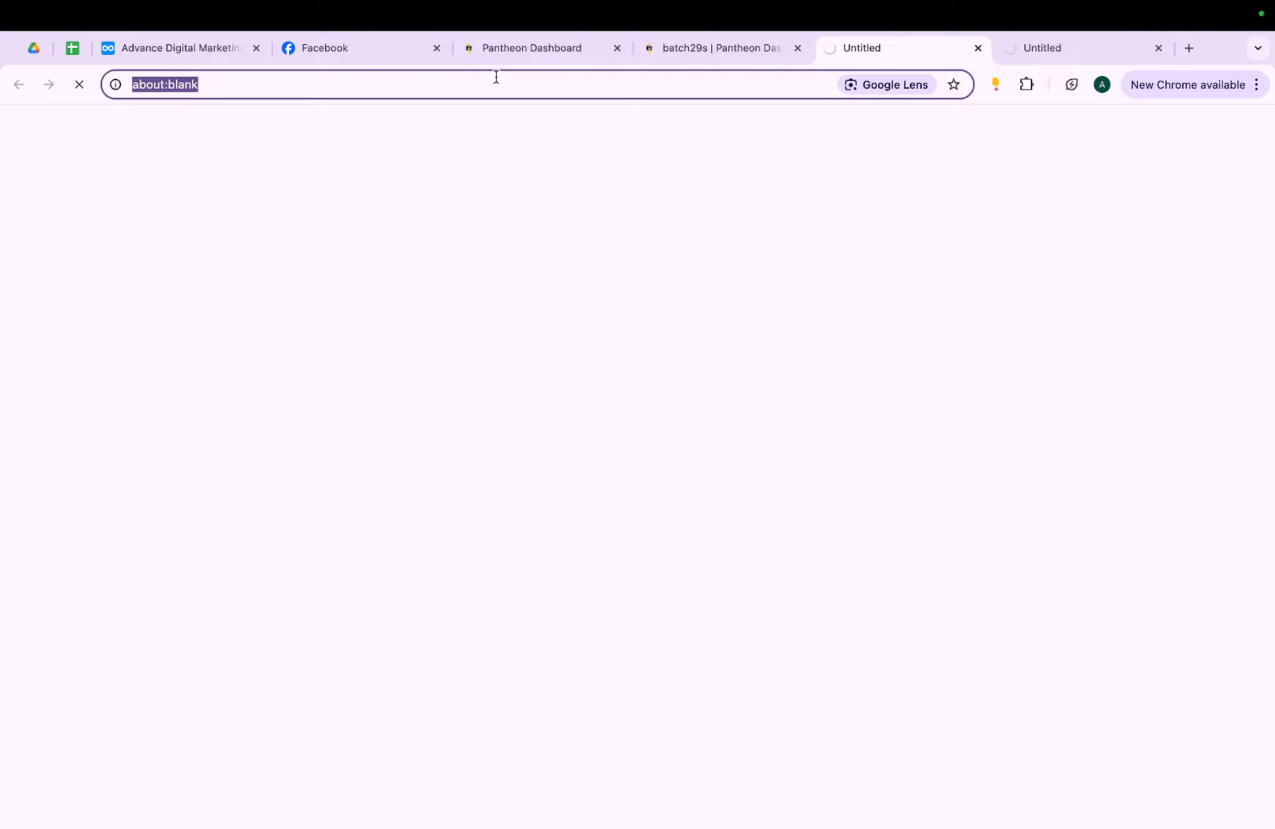
drag(496, 77, 136, 85)
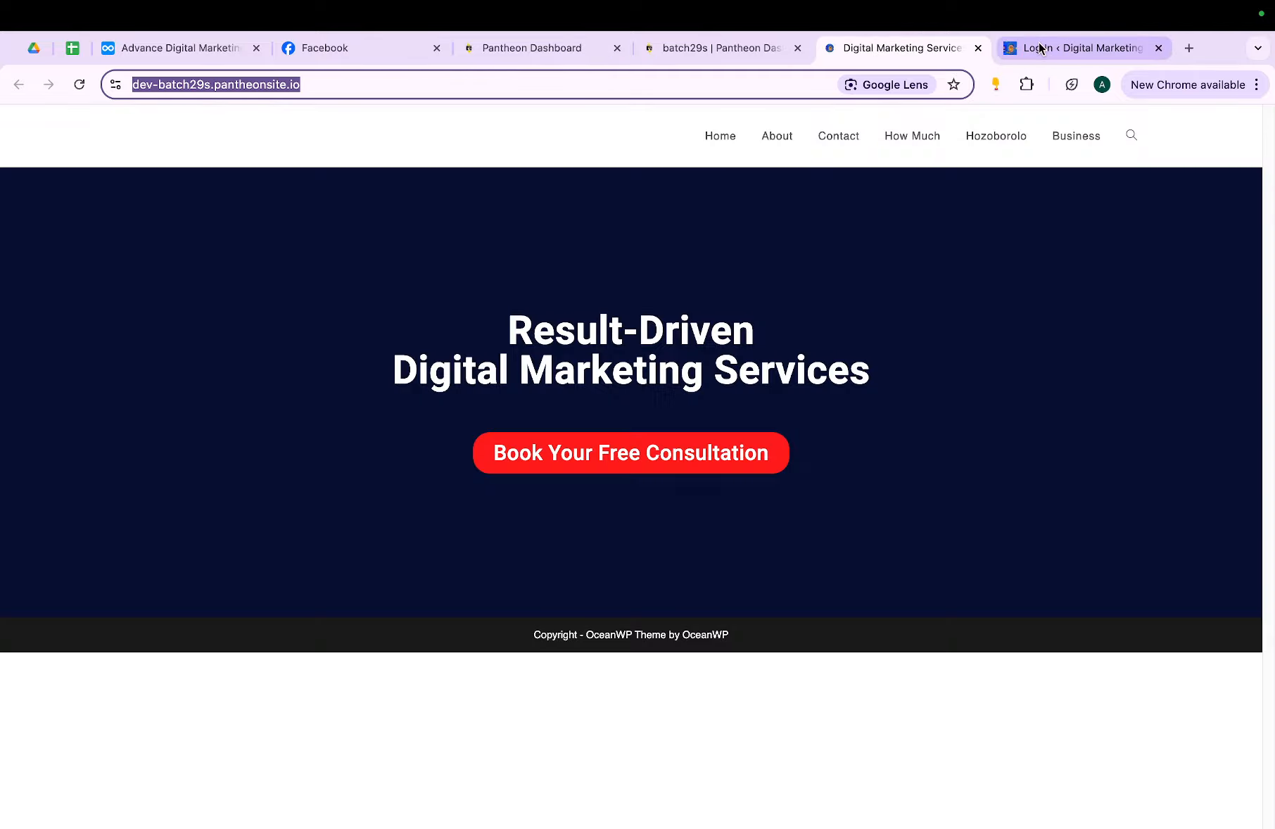
- Open the batch29s WordPress admin login page and click into the username field
click(1039, 48)
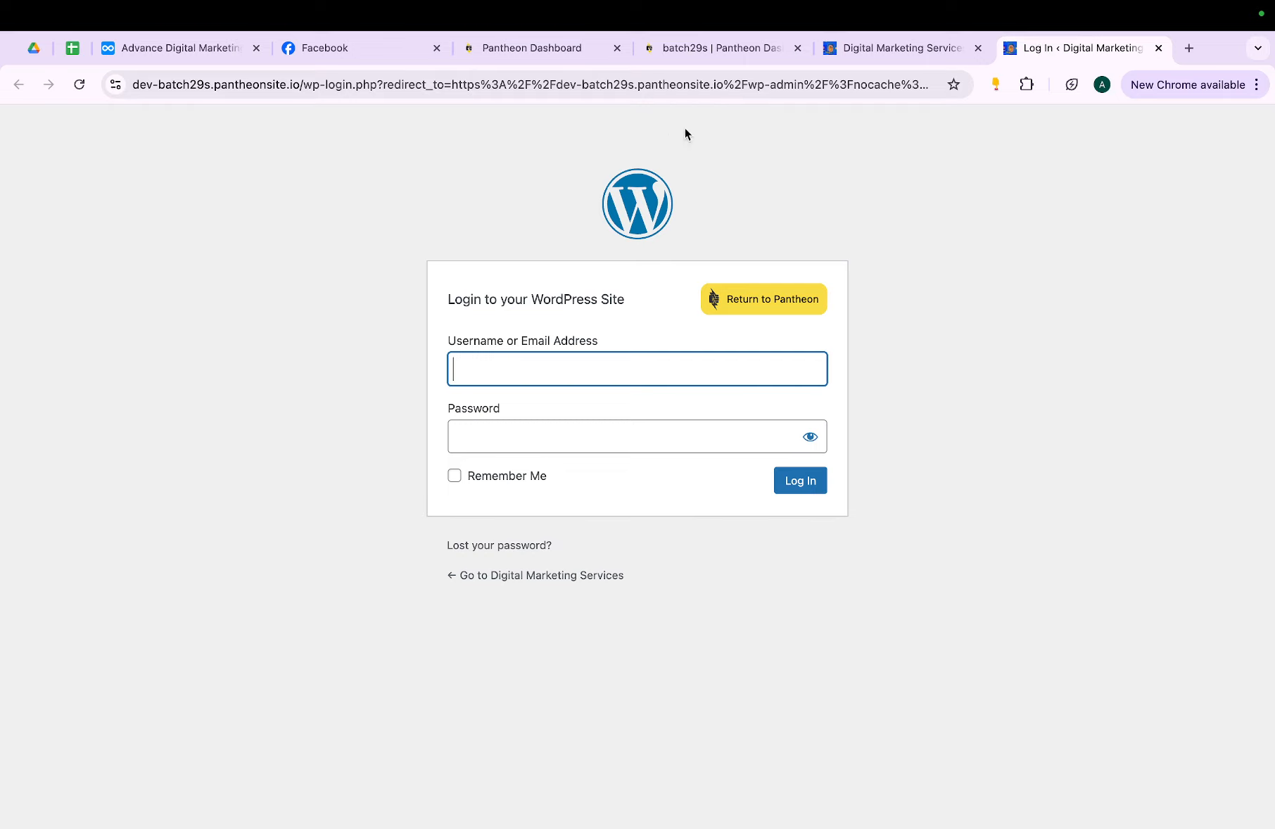
click(703, 44)
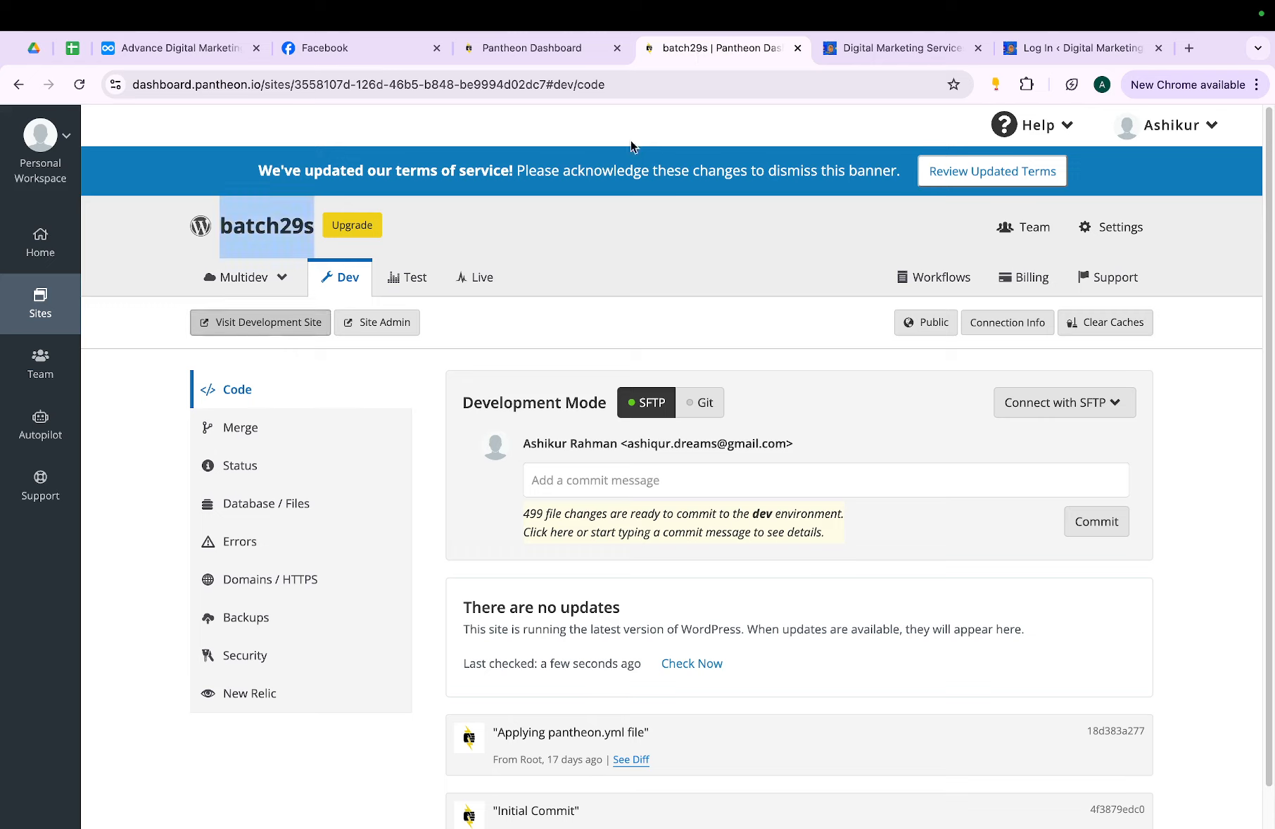
click(394, 325)
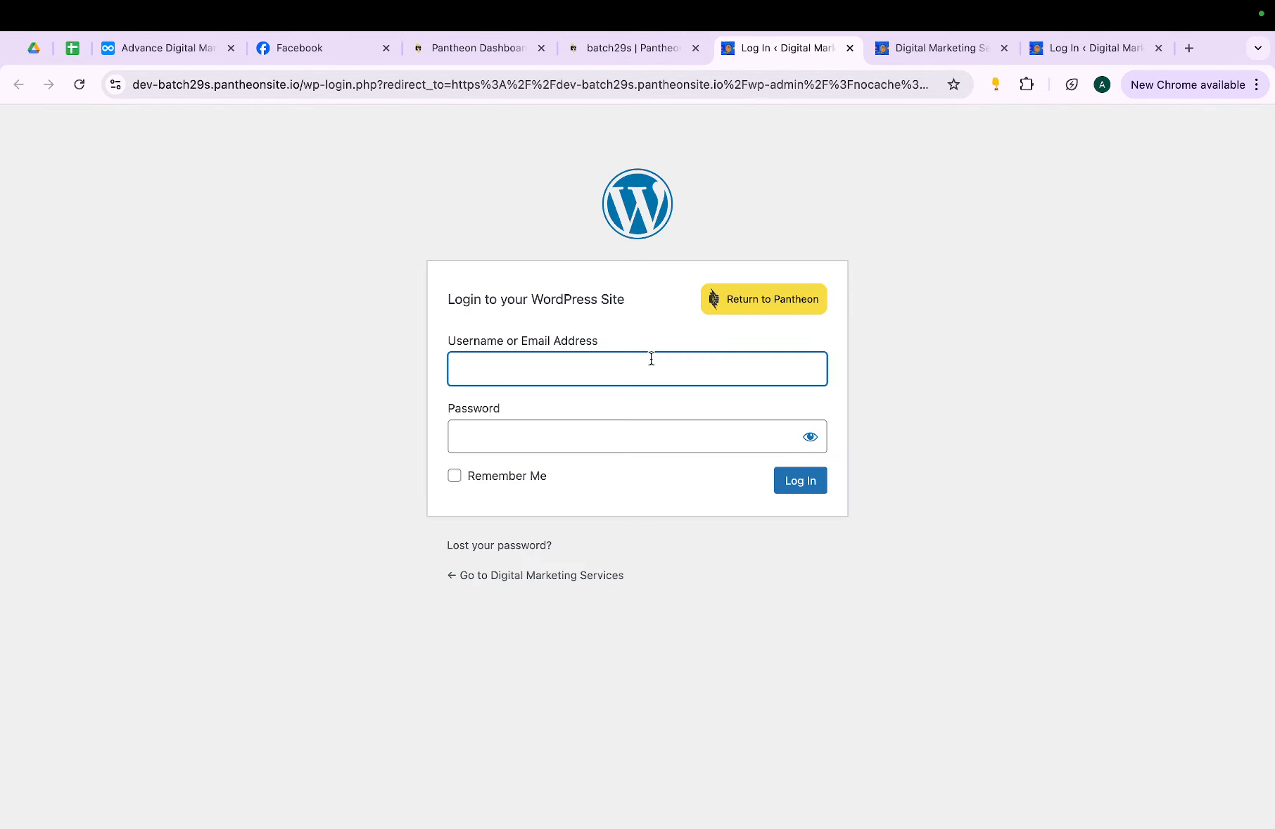
click(652, 357)
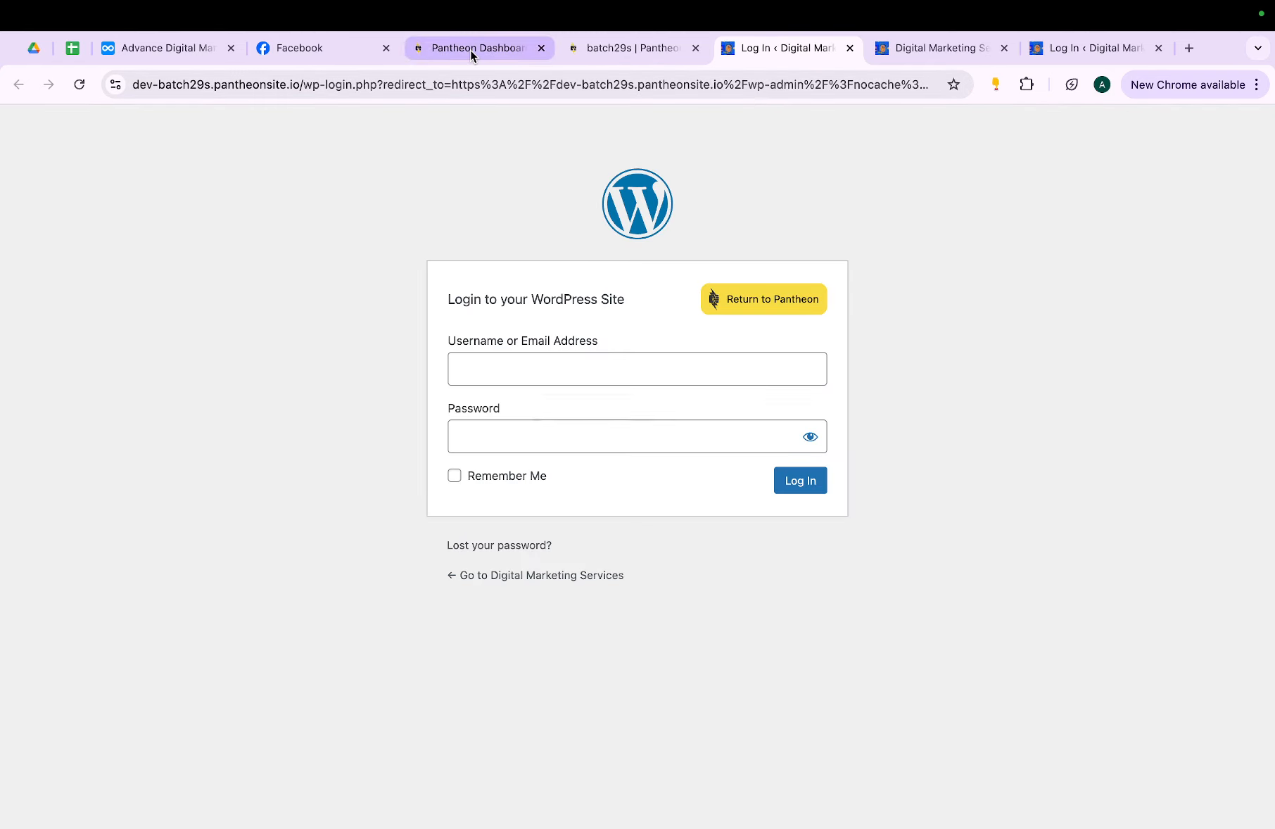
- Close the extra WordPress login, Digital Marketing site and batch29s dashboard tabs
click(470, 49)
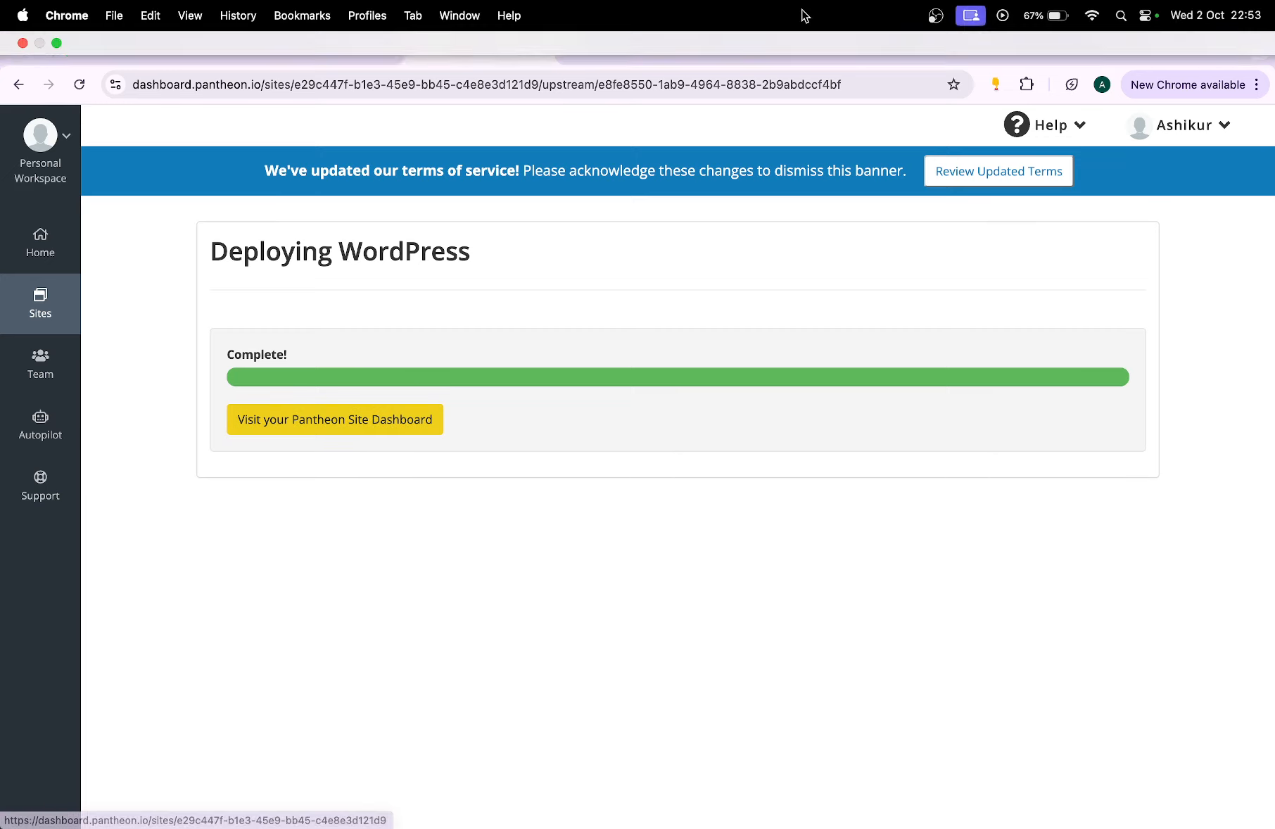
click(801, 47)
click(851, 48)
click(851, 48)
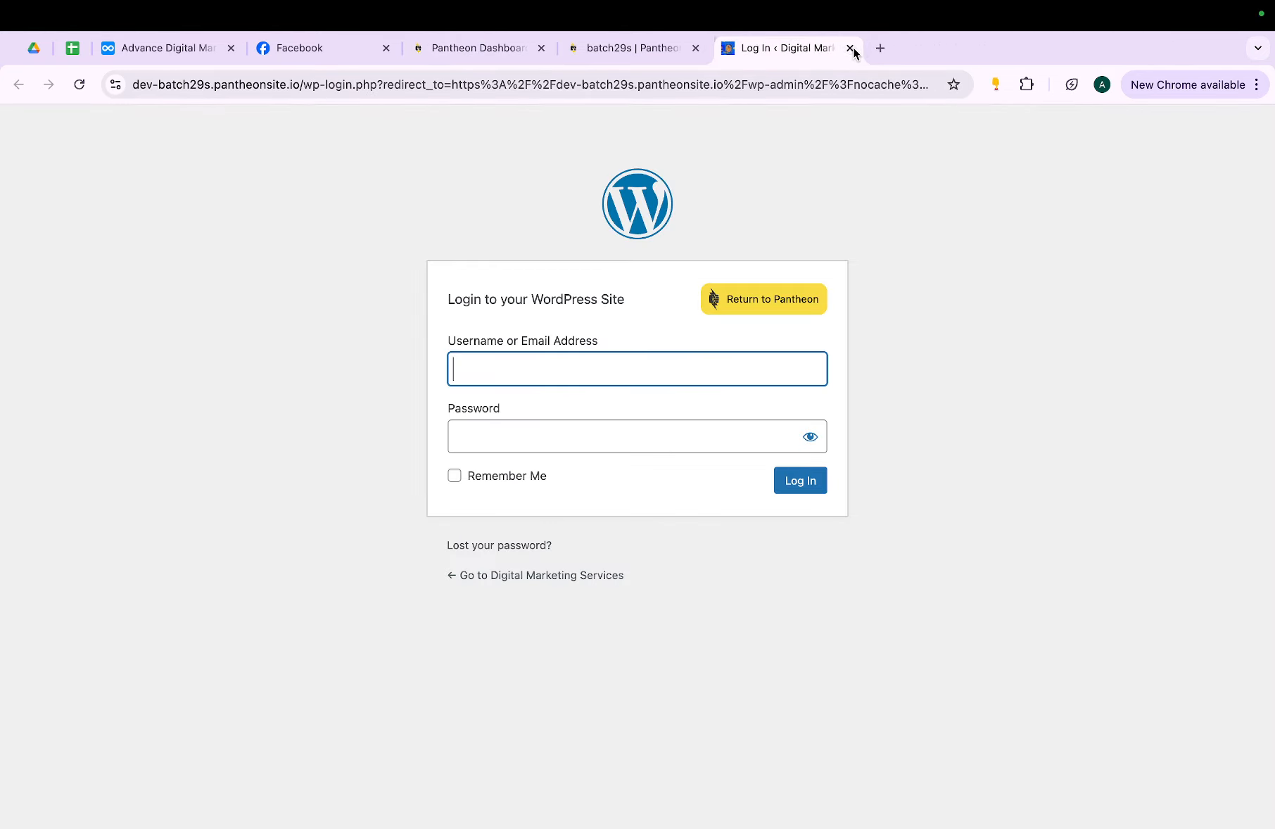
click(853, 48)
click(850, 47)
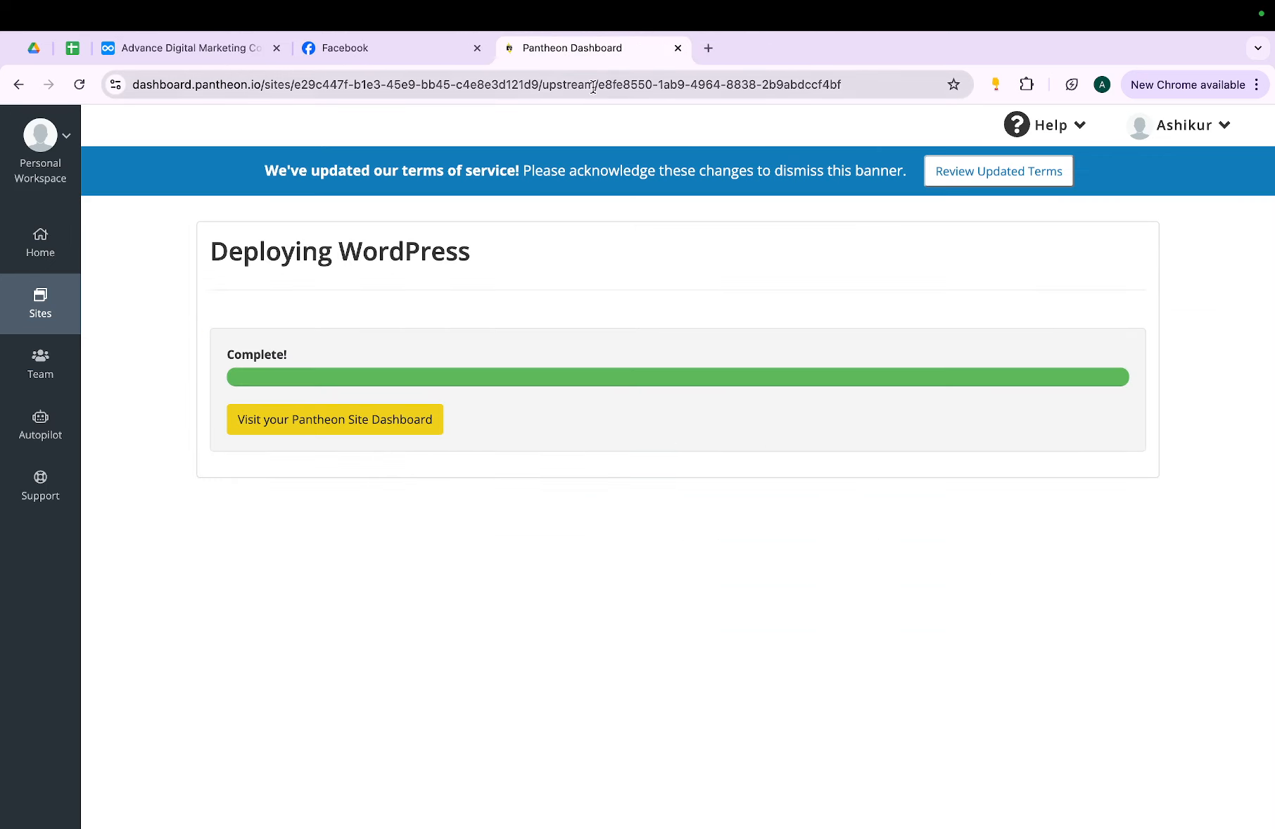
- Open the faltussss site's Pantheon dashboard and launch its WordPress install page via Site Admin
click(367, 421)
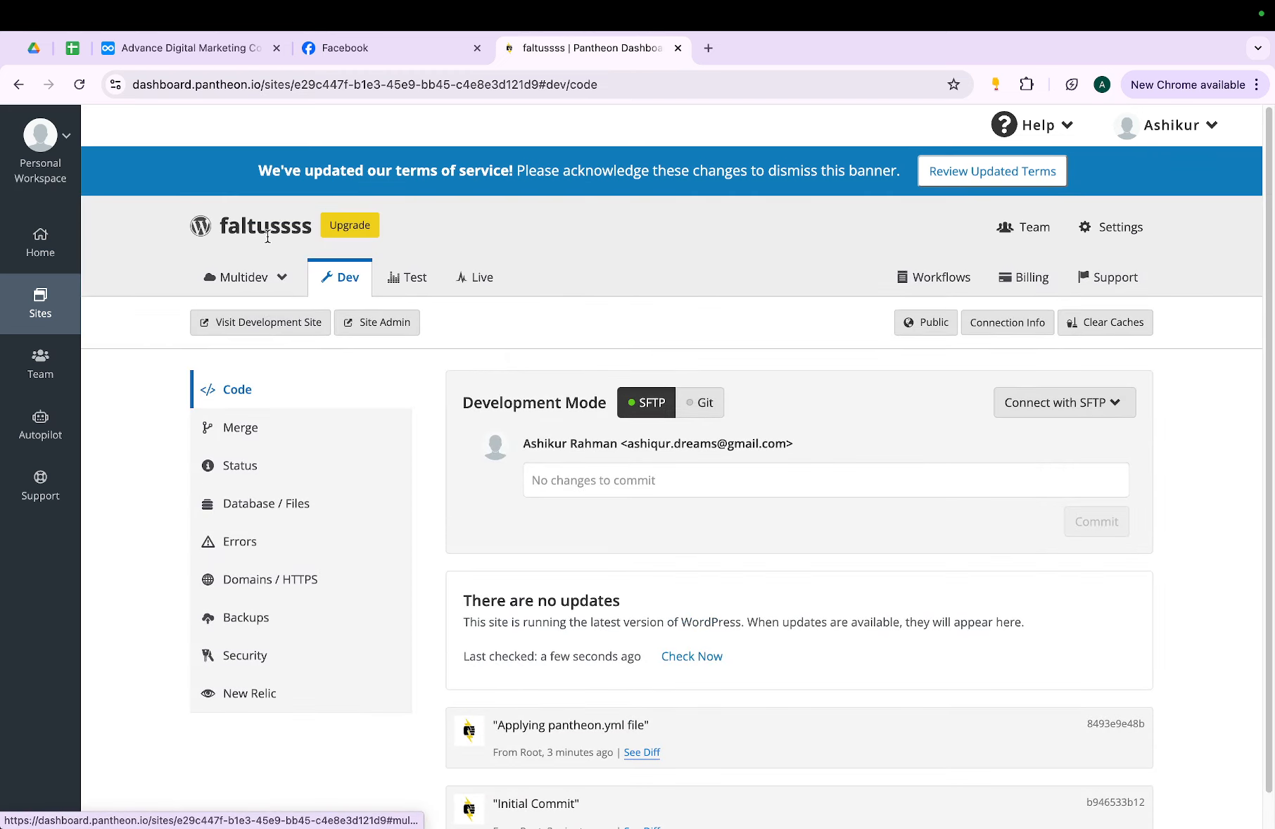
double_click(260, 229)
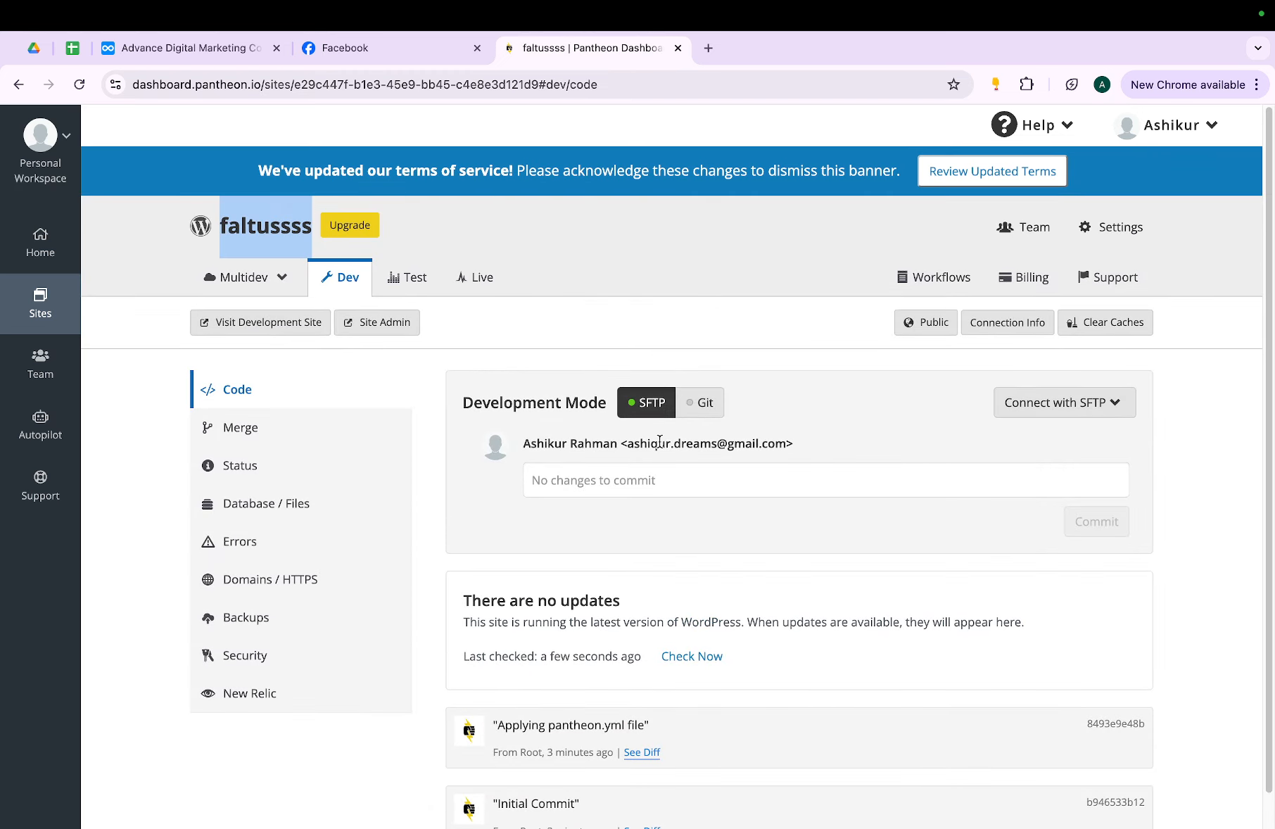
click(376, 322)
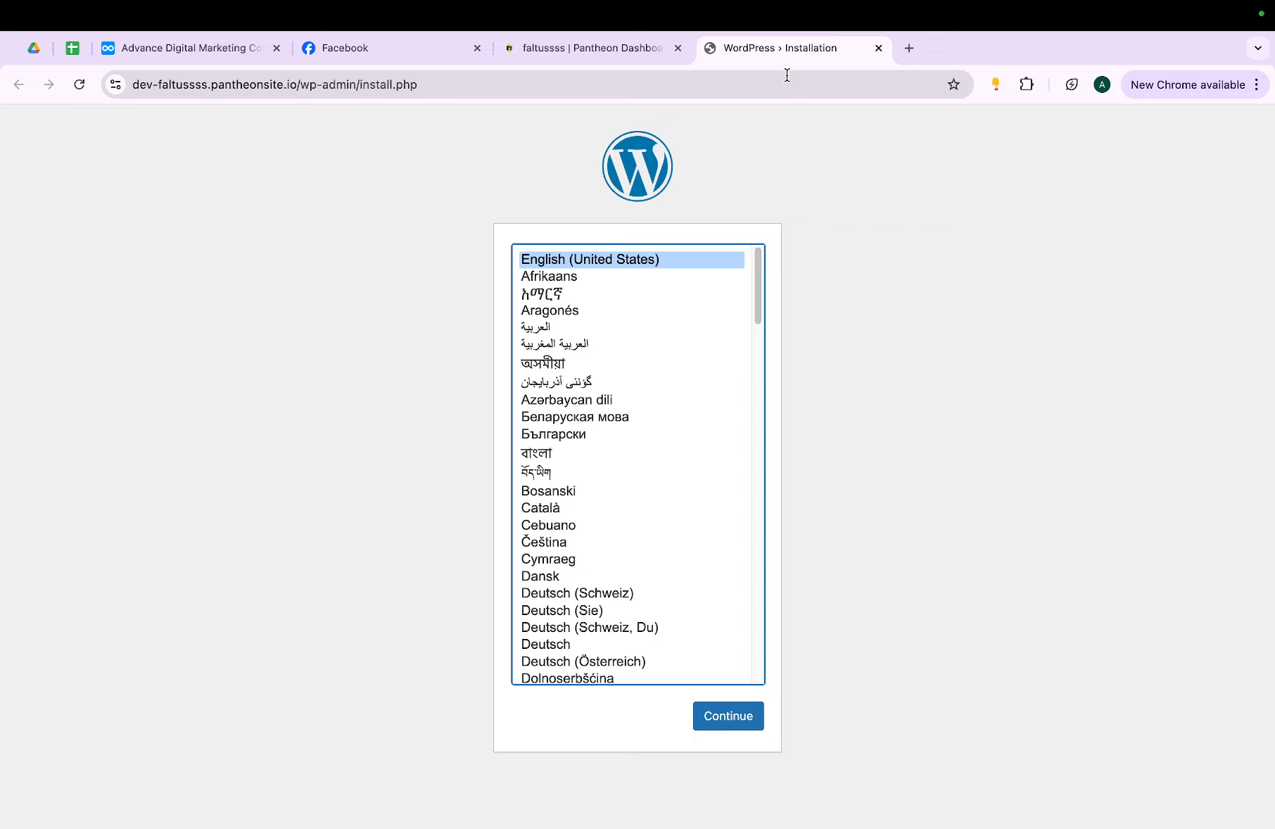
- Keep English, set site title 'Our First Website', and enter the admin username and password
click(729, 729)
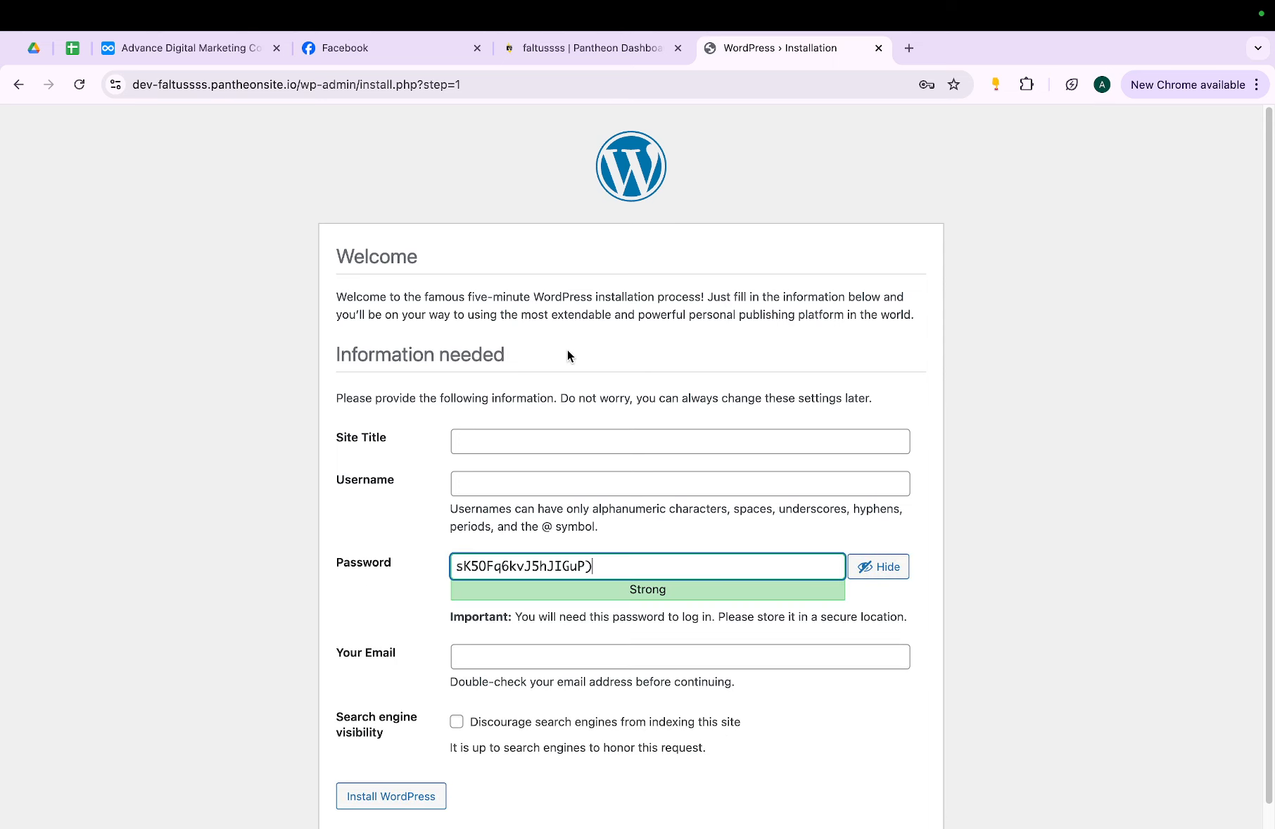
click(499, 438)
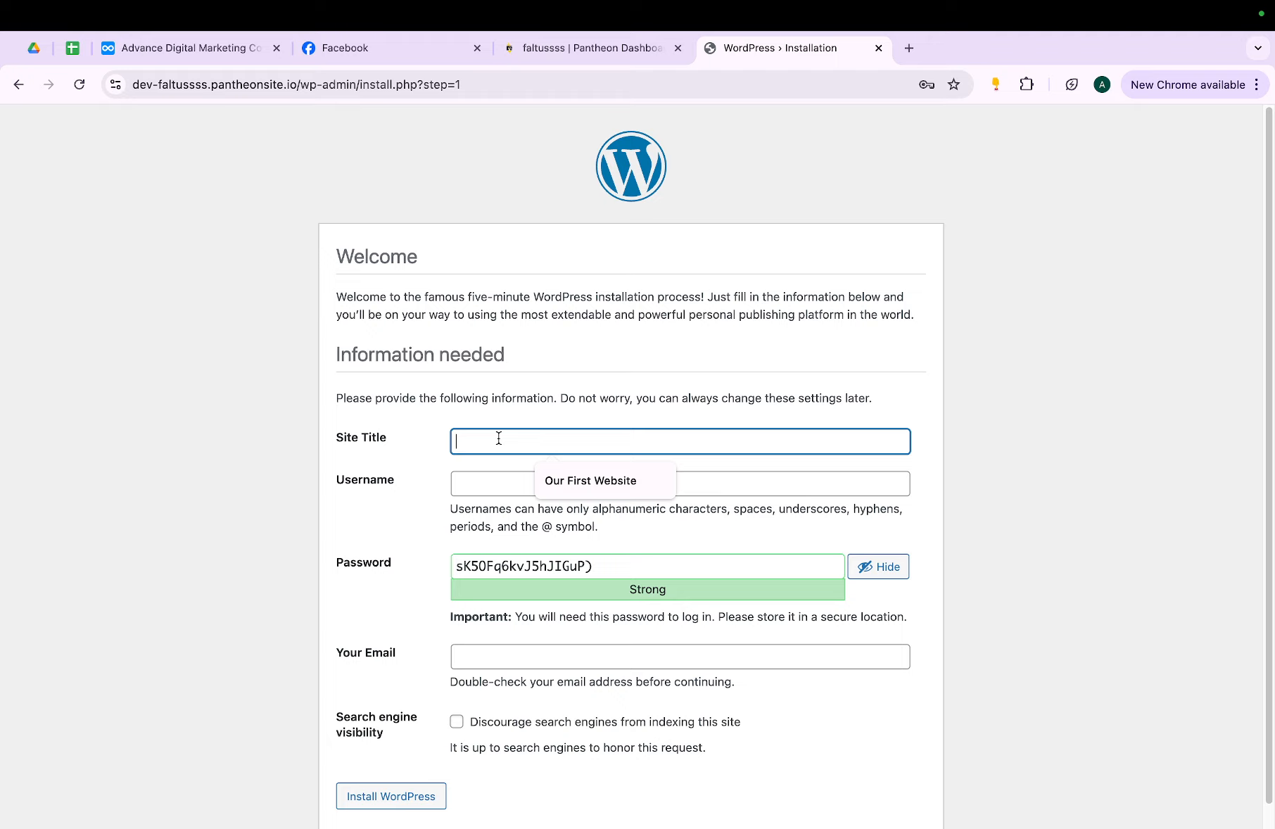
click(603, 484)
click(566, 487)
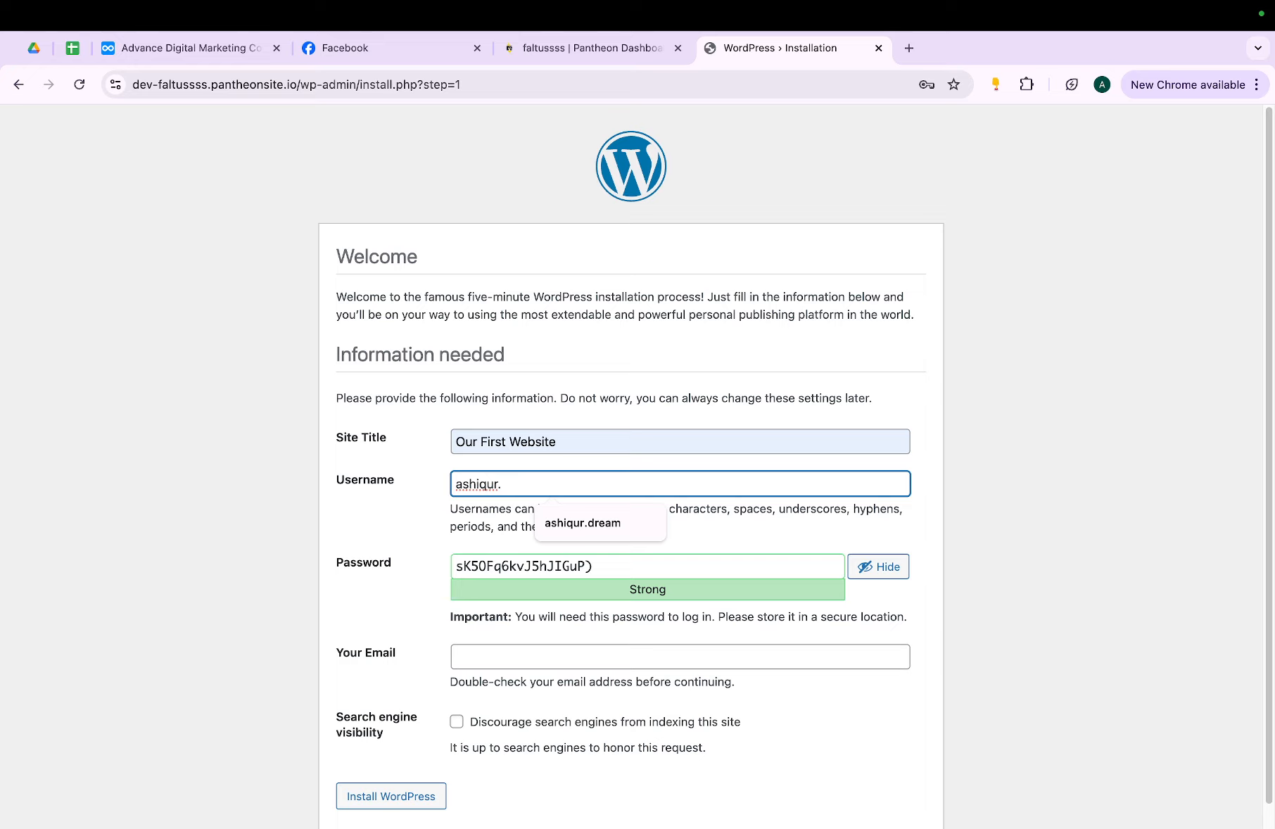
key(Tab)
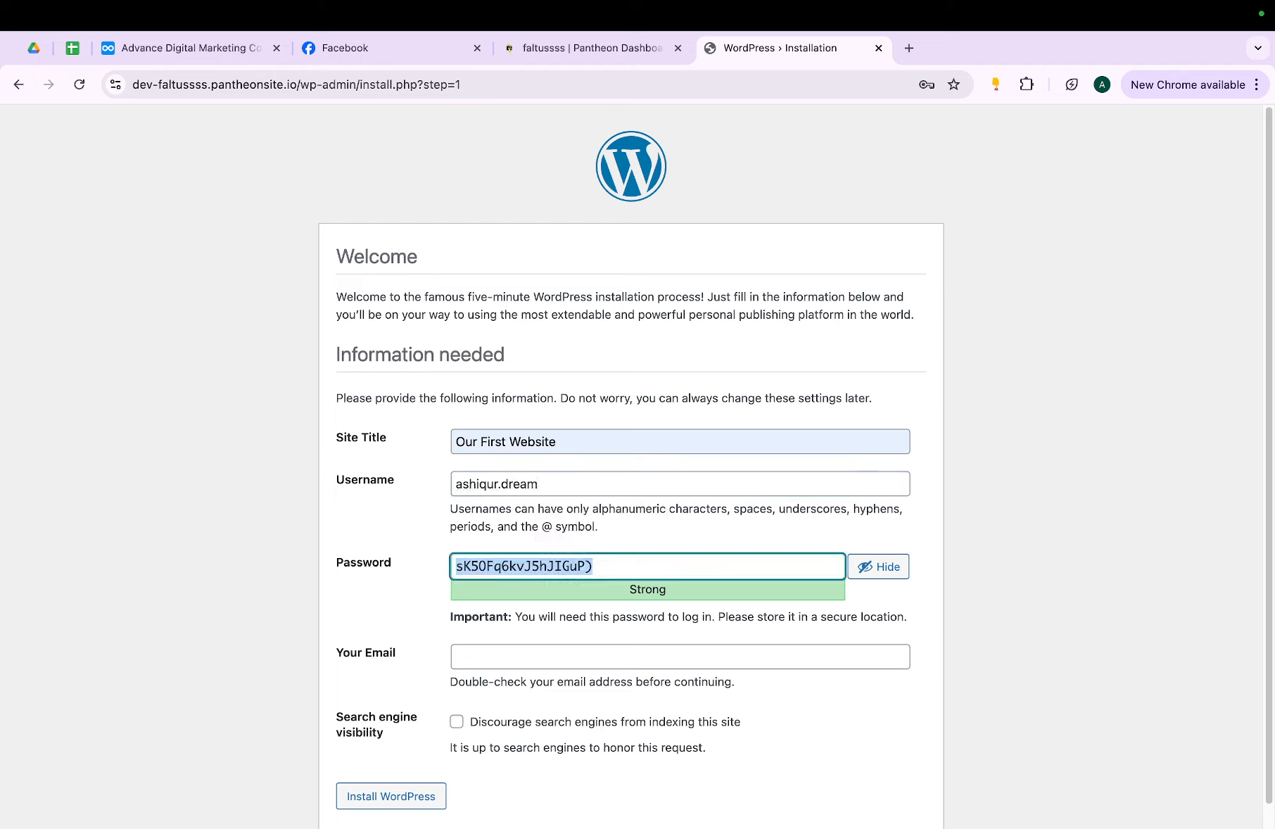
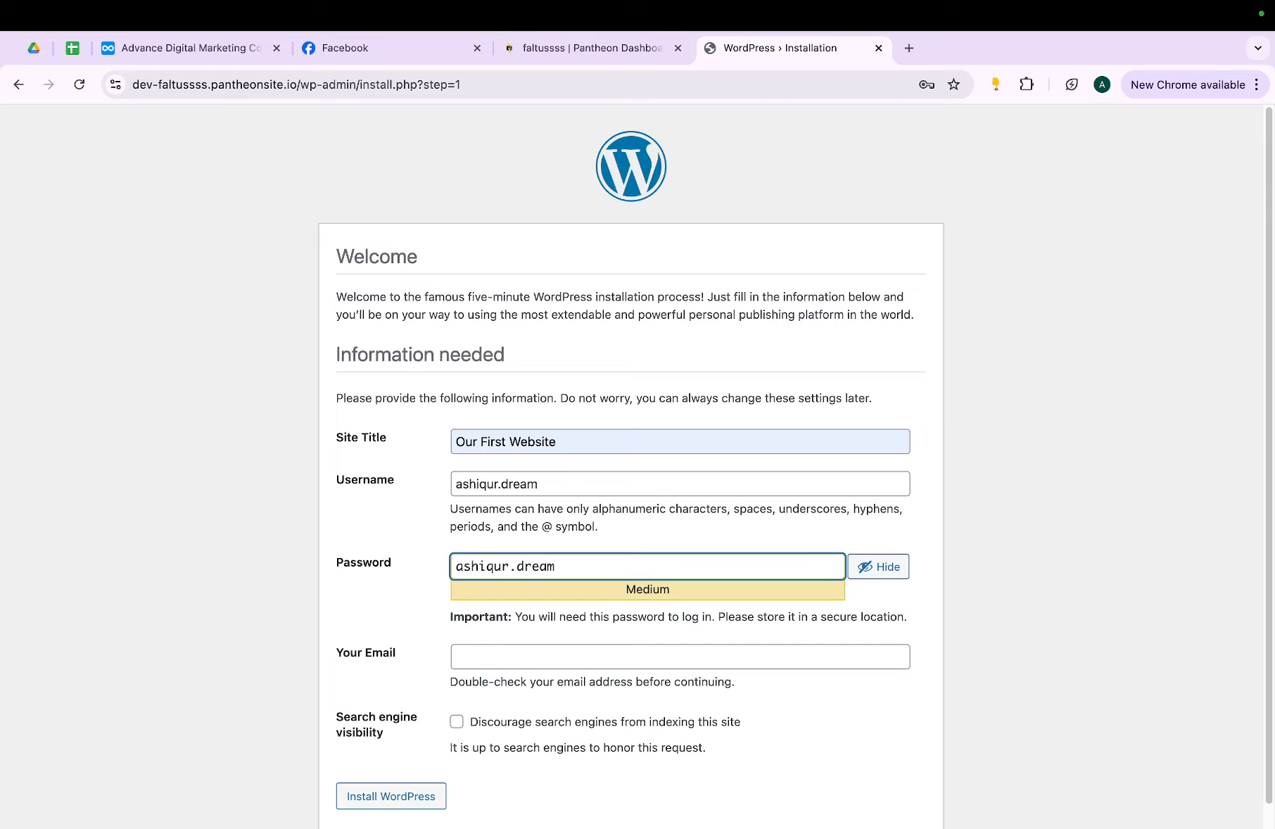
- Fill in the saved admin email, tick Discourage search engines, and install WordPress
double_click(388, 652)
click(577, 659)
click(589, 697)
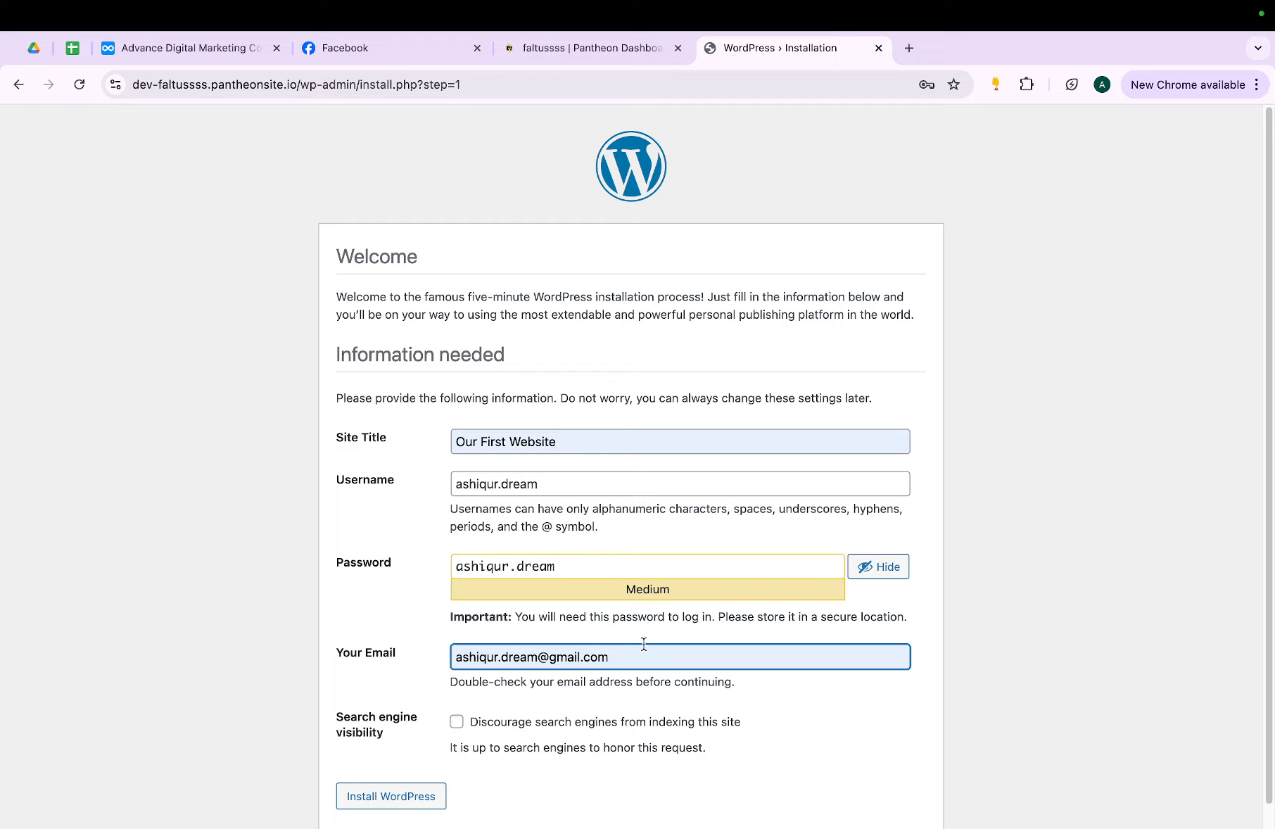
triple_click(401, 720)
click(456, 721)
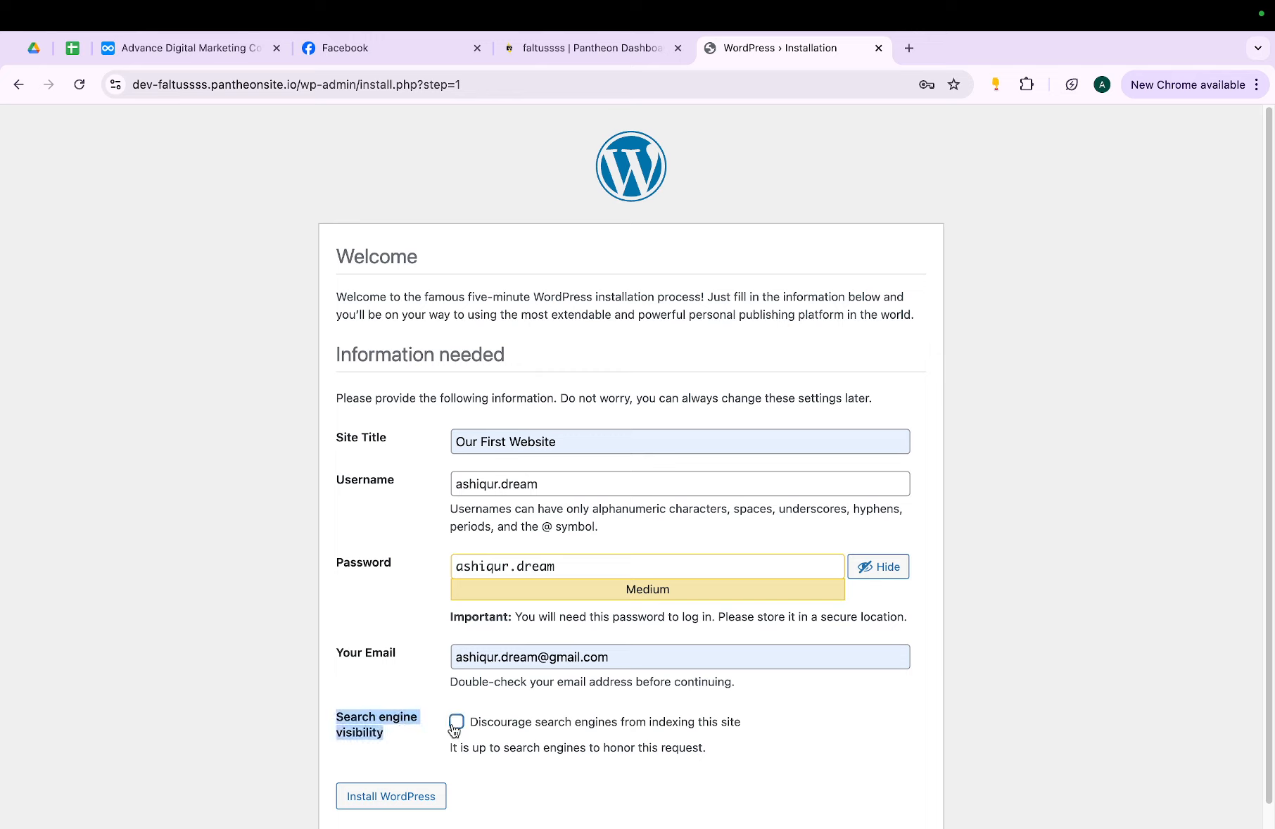
triple_click(566, 722)
click(565, 722)
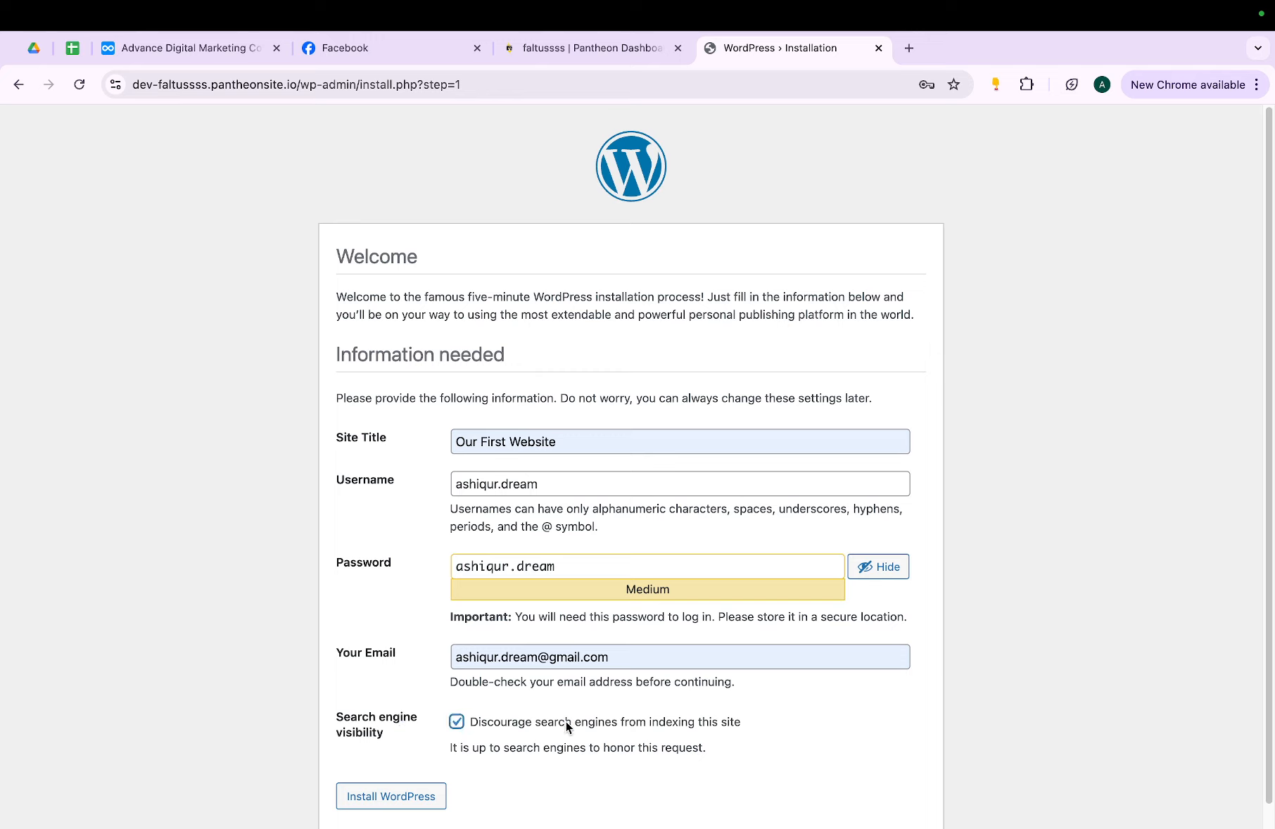
click(414, 805)
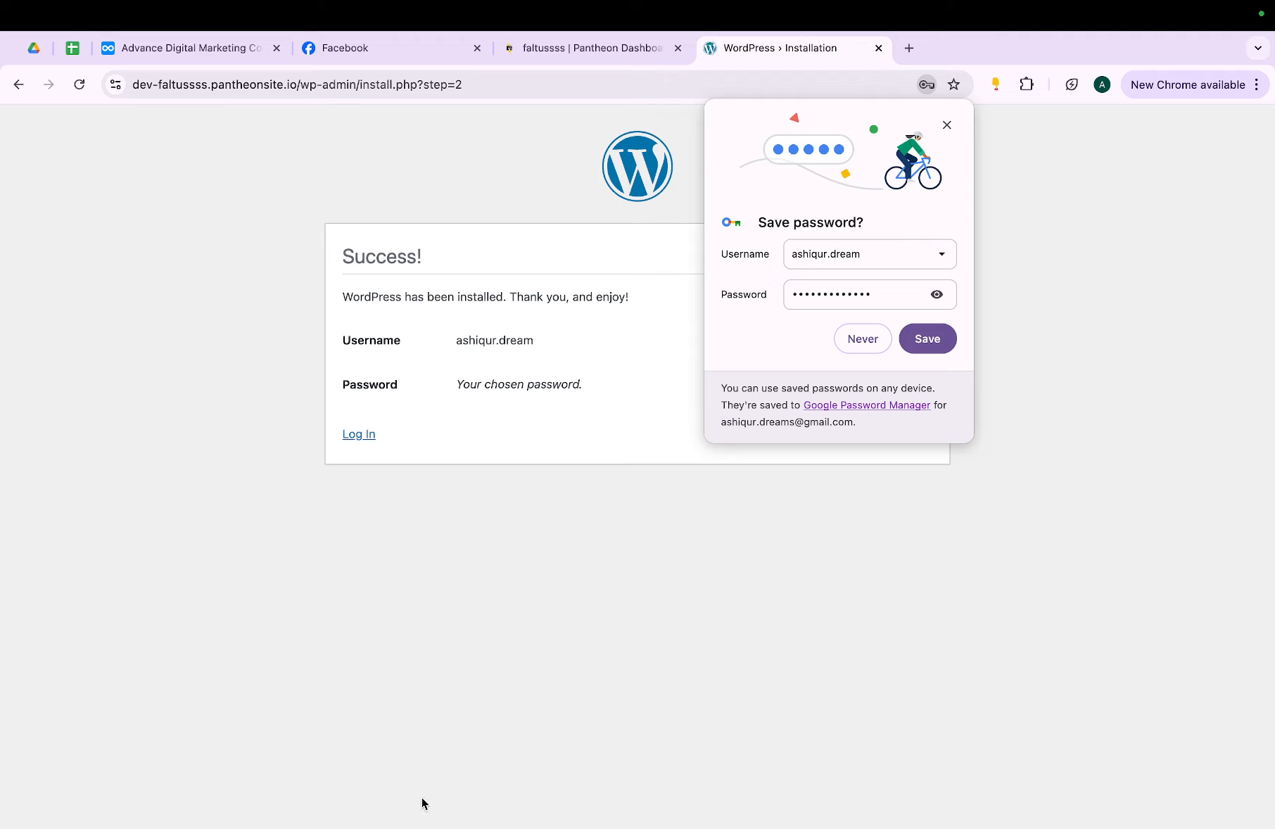
- Decline saving the password and open the Our First Website login page from Success! and Site Admin
click(876, 338)
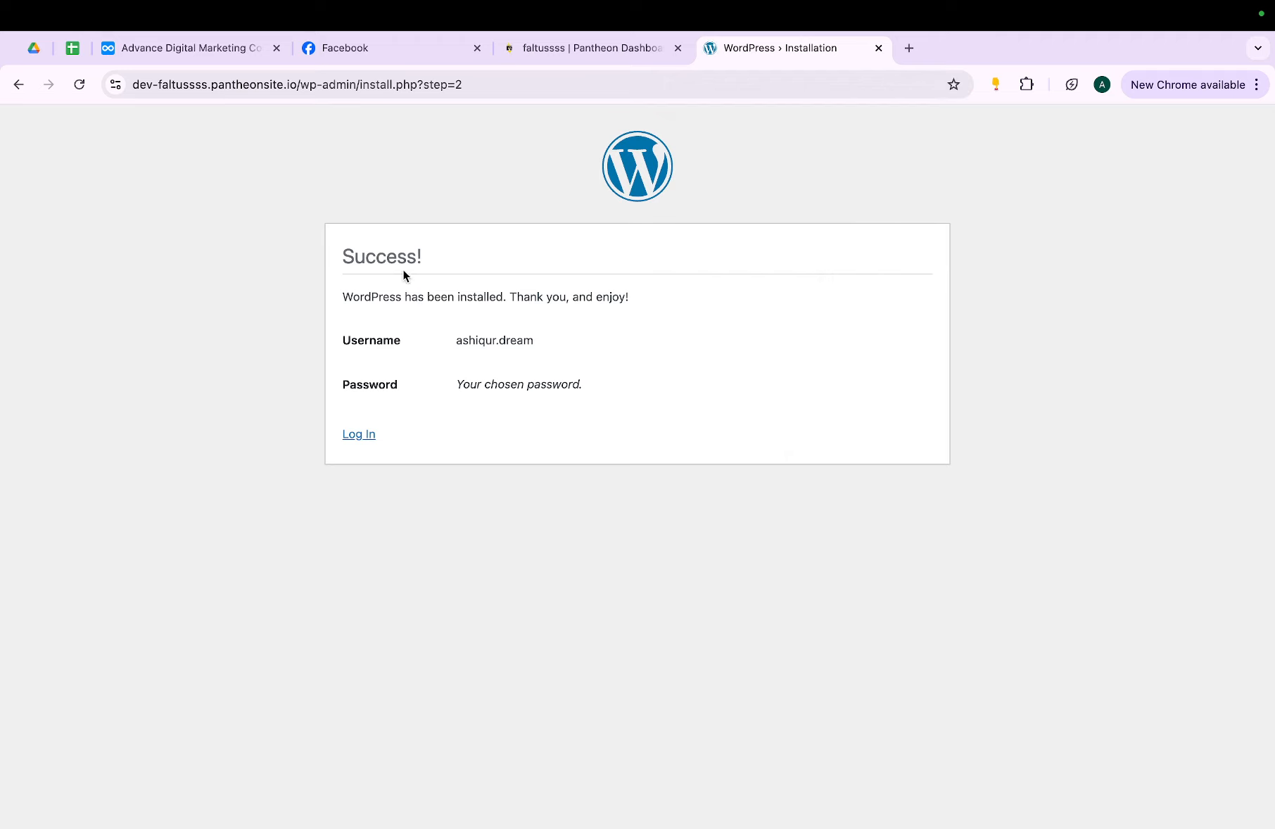
drag(403, 273, 266, 255)
click(354, 434)
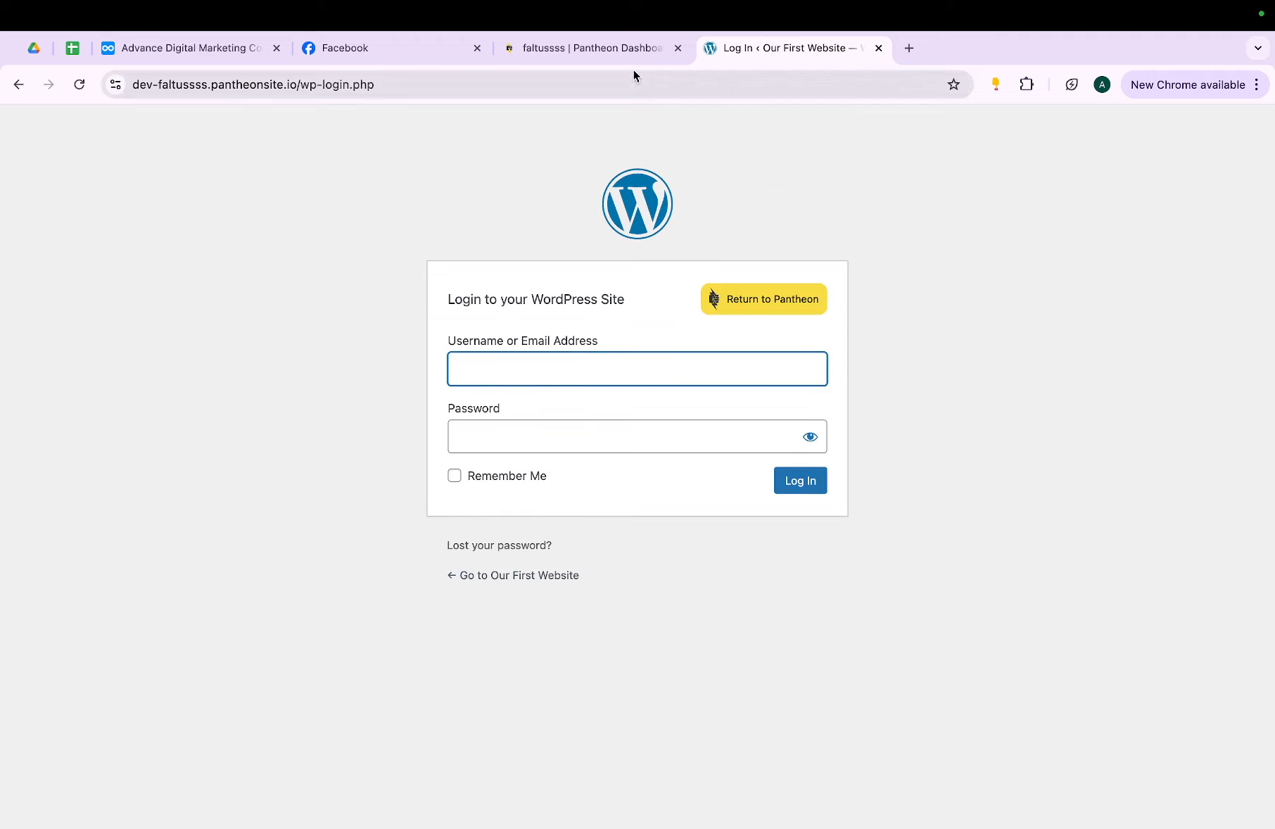
click(615, 46)
click(378, 322)
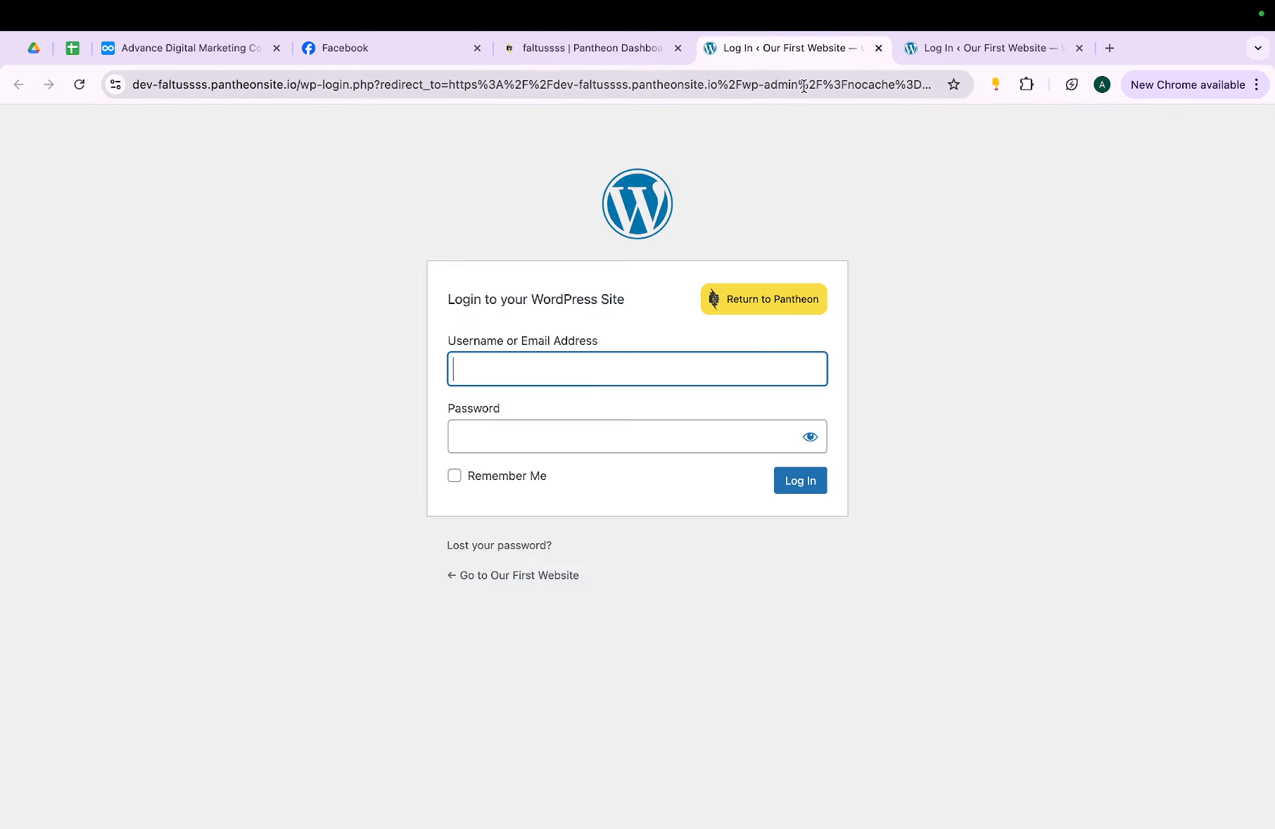
click(667, 55)
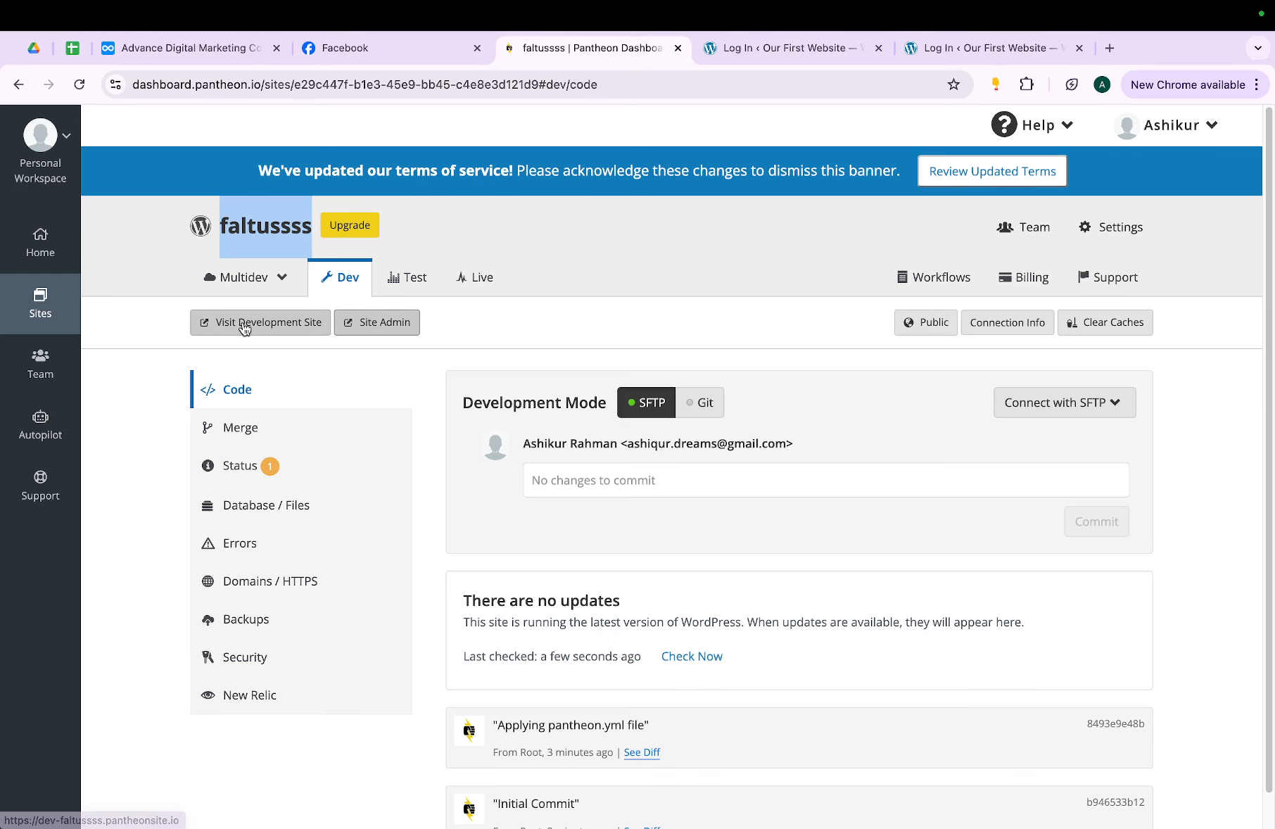
- Open the faltussss development site and inspect its web address and front page
click(278, 323)
click(133, 85)
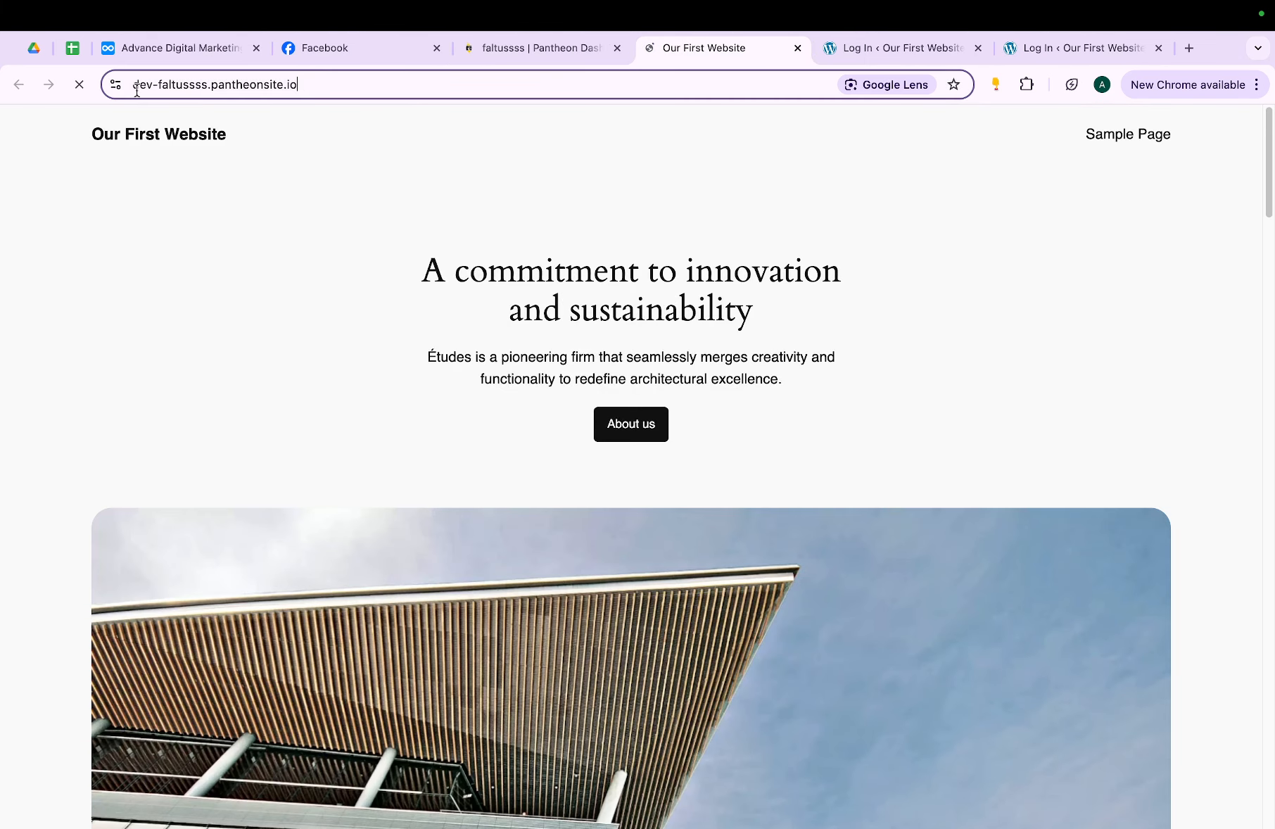
click(347, 210)
double_click(193, 84)
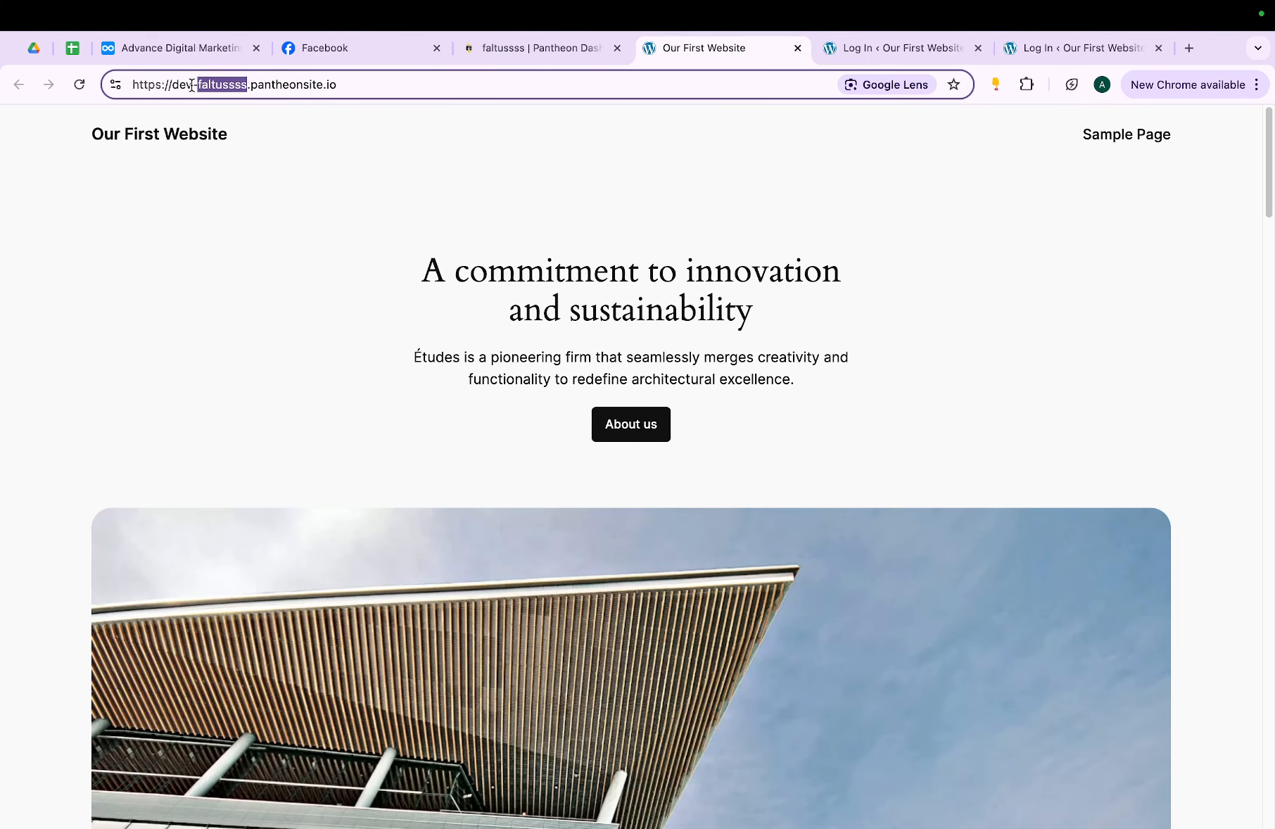
drag(1268, 164, 1224, 753)
drag(1239, 828, 1272, 33)
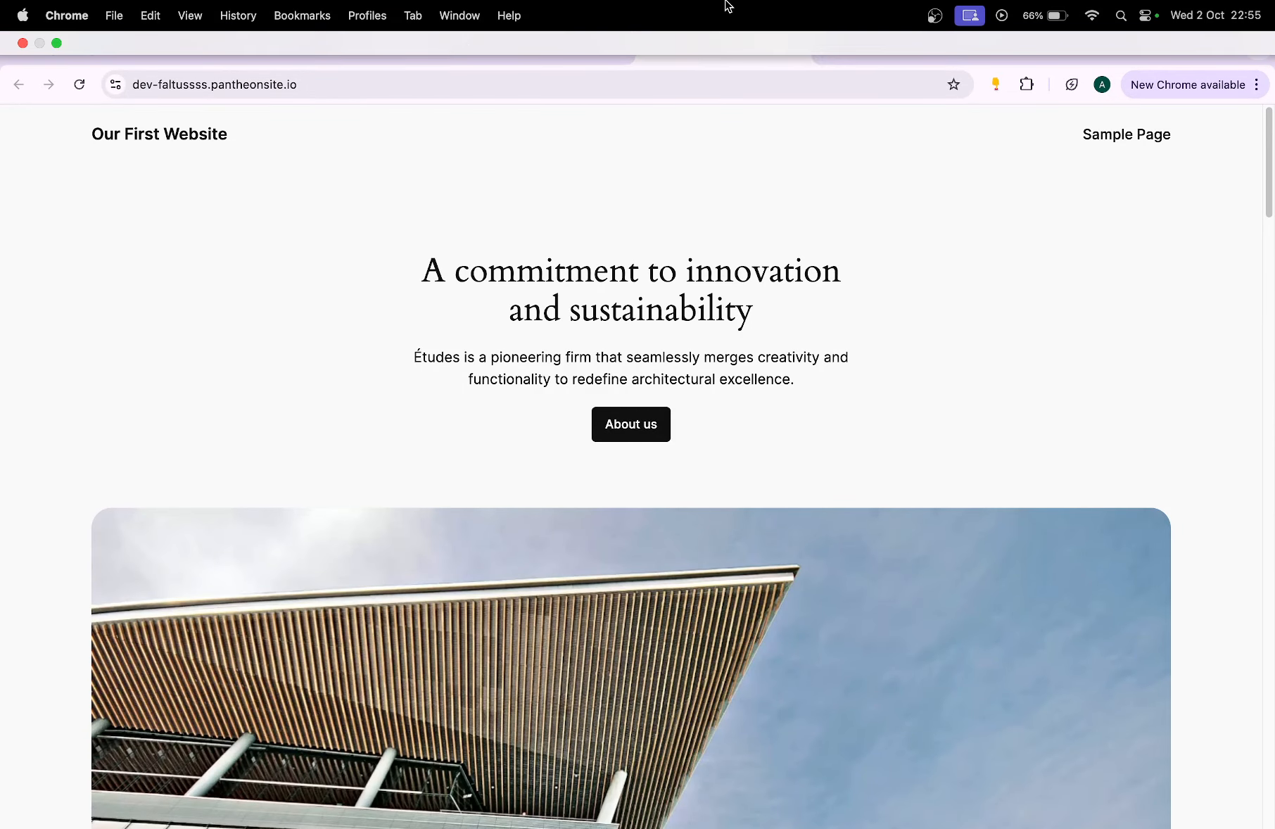
double_click(202, 85)
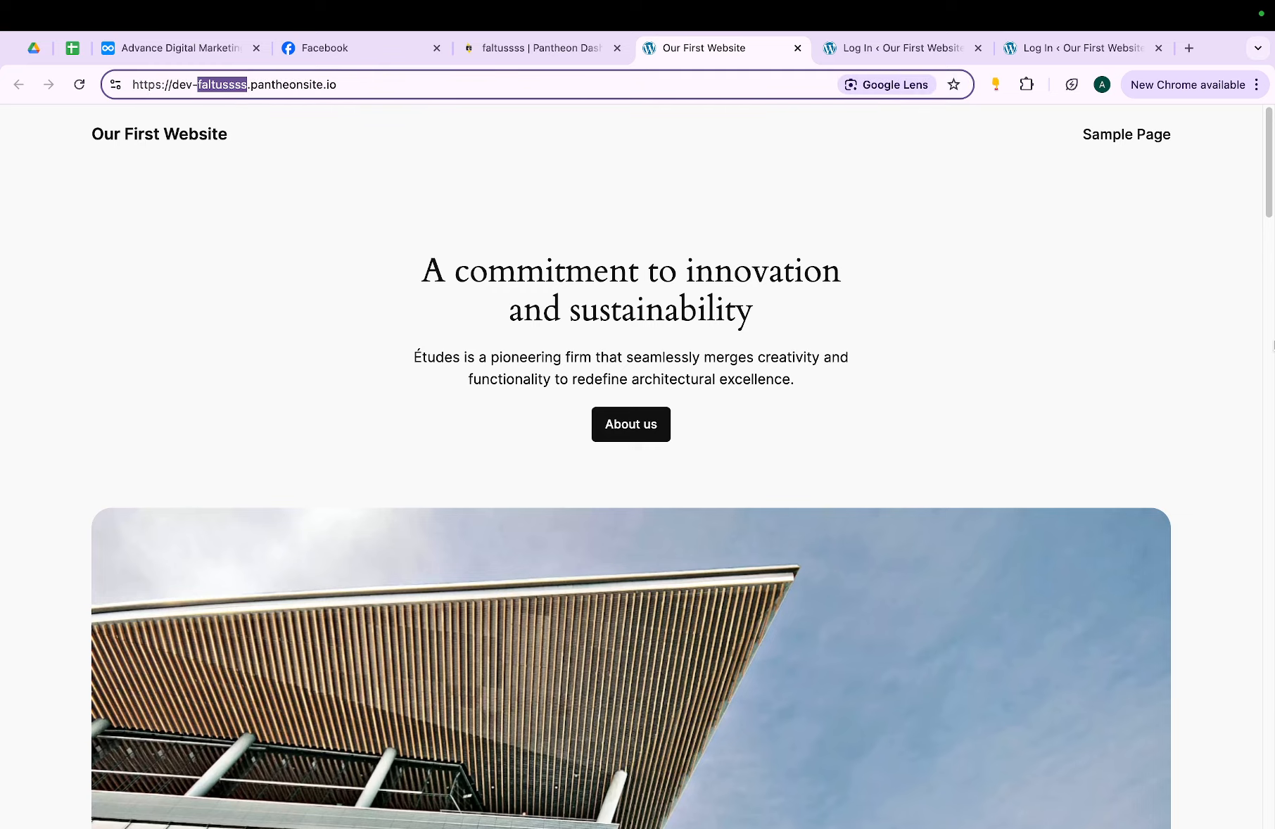
drag(1269, 188, 1243, 69)
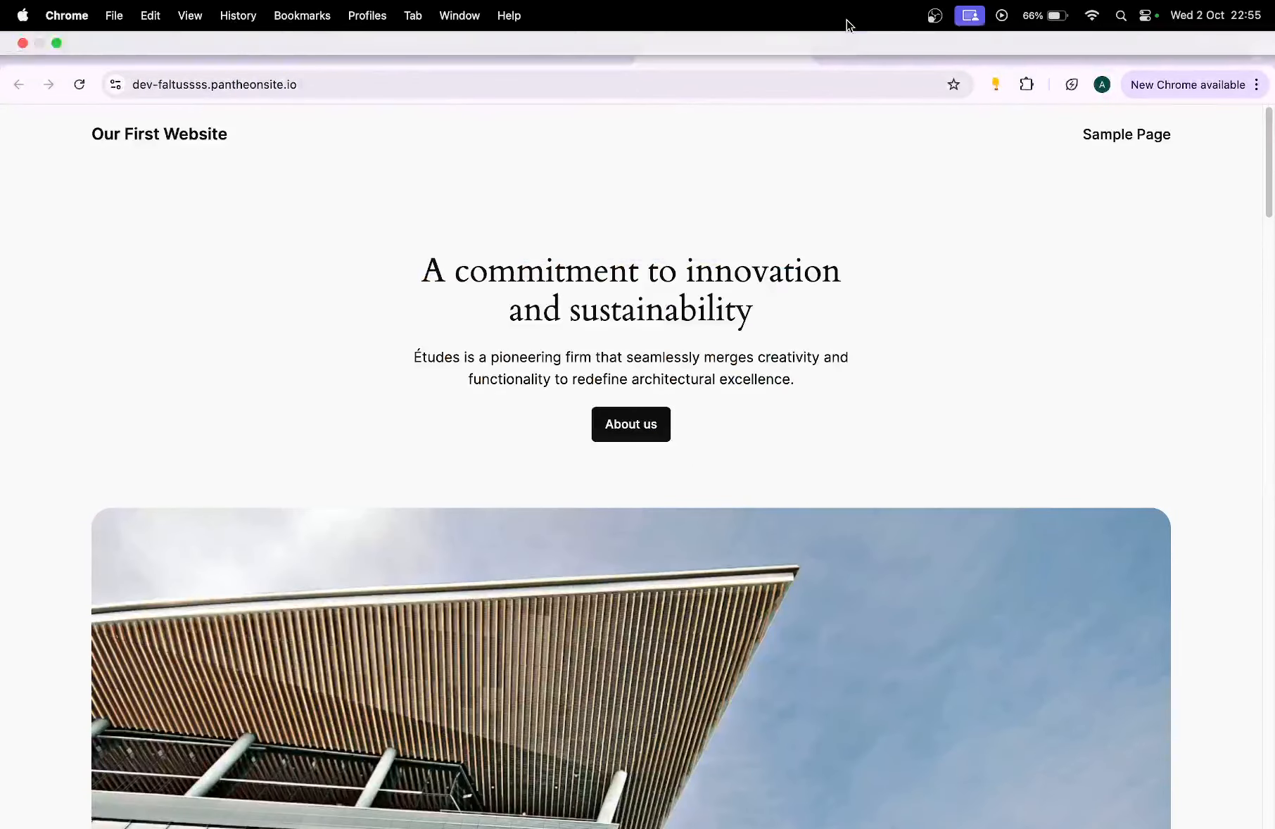
- Close the front-page tab and both WordPress login tabs, back to the faltussss Pantheon dashboard
click(815, 48)
click(792, 47)
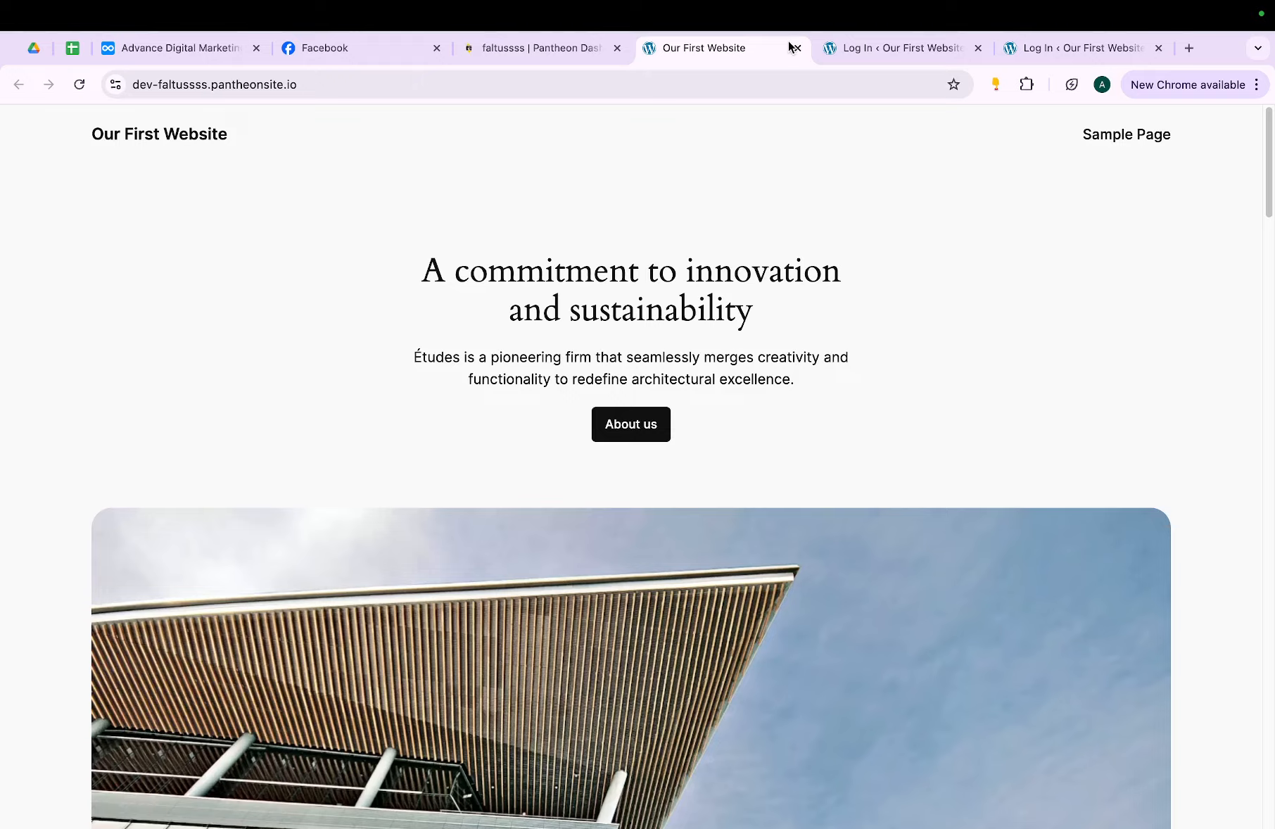
click(798, 48)
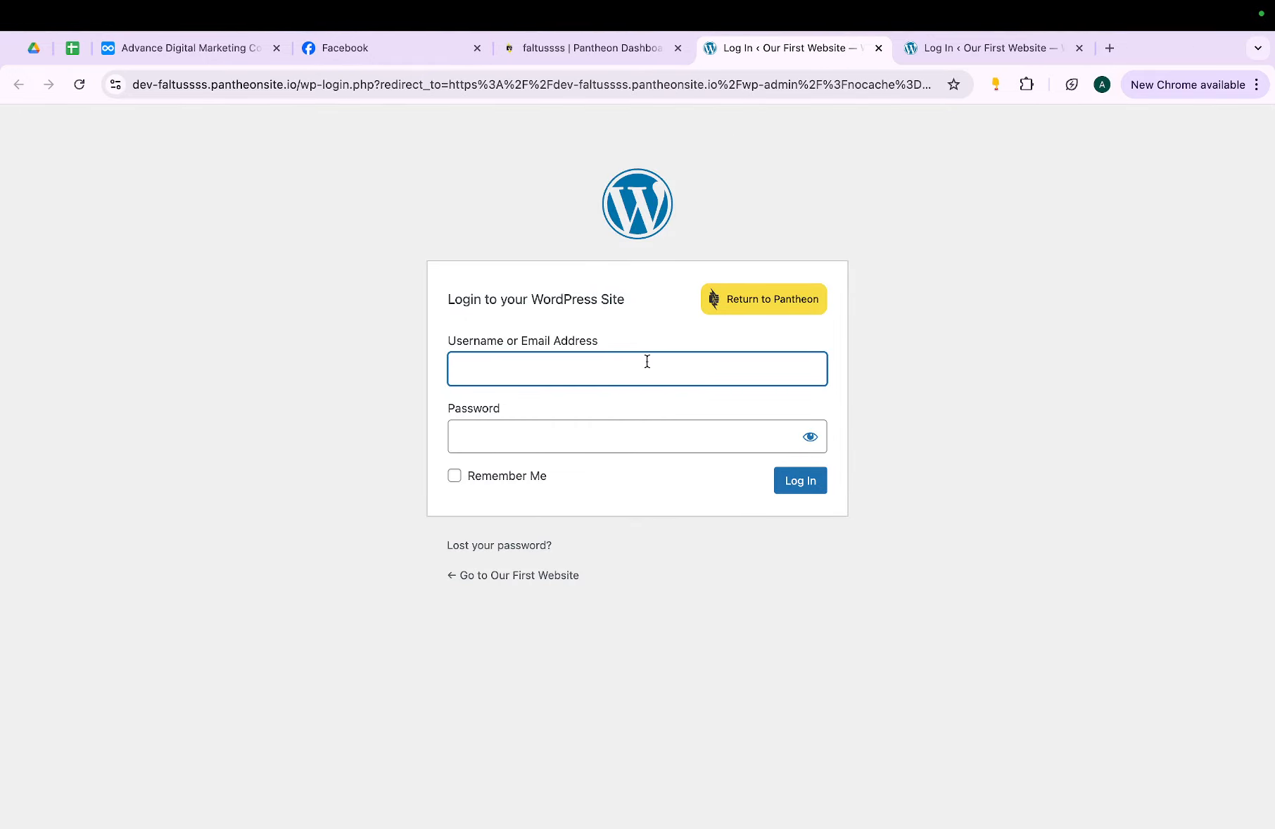
click(986, 48)
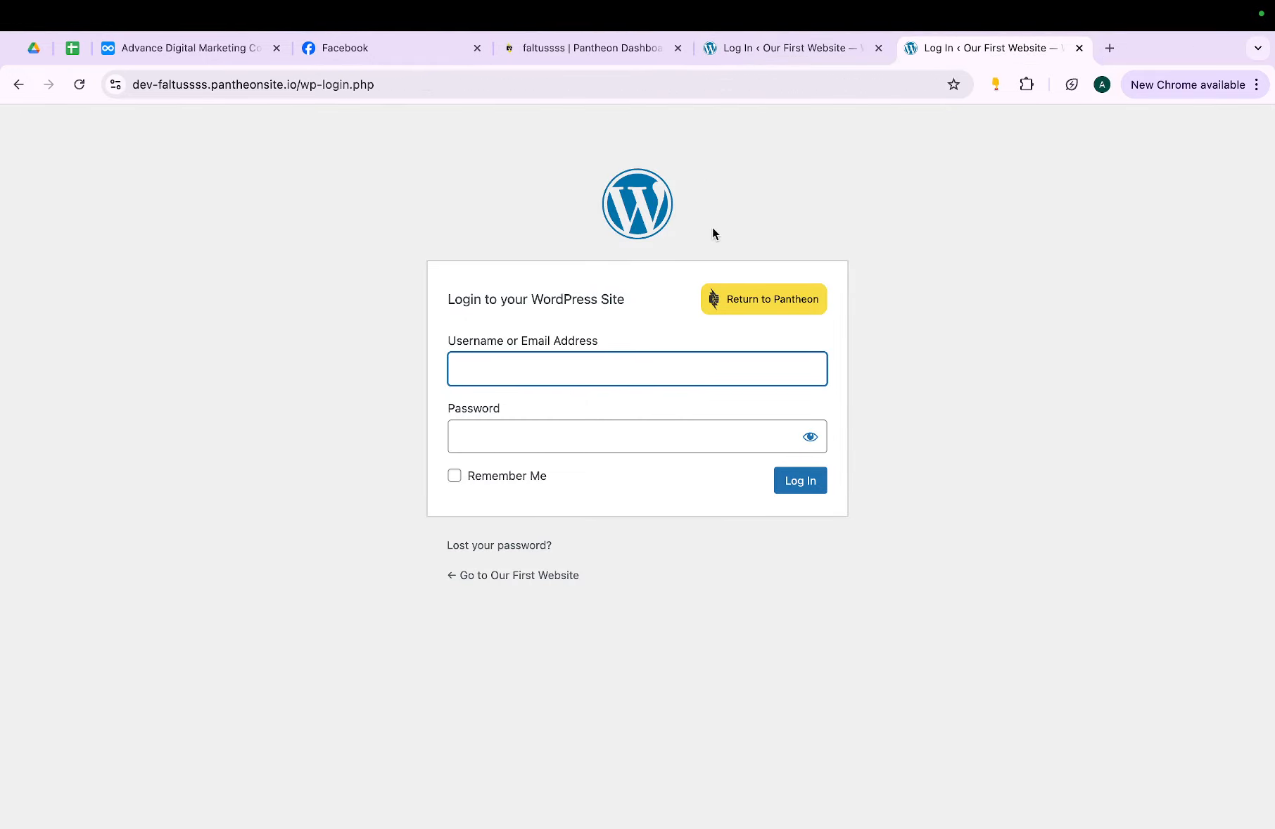
click(1079, 48)
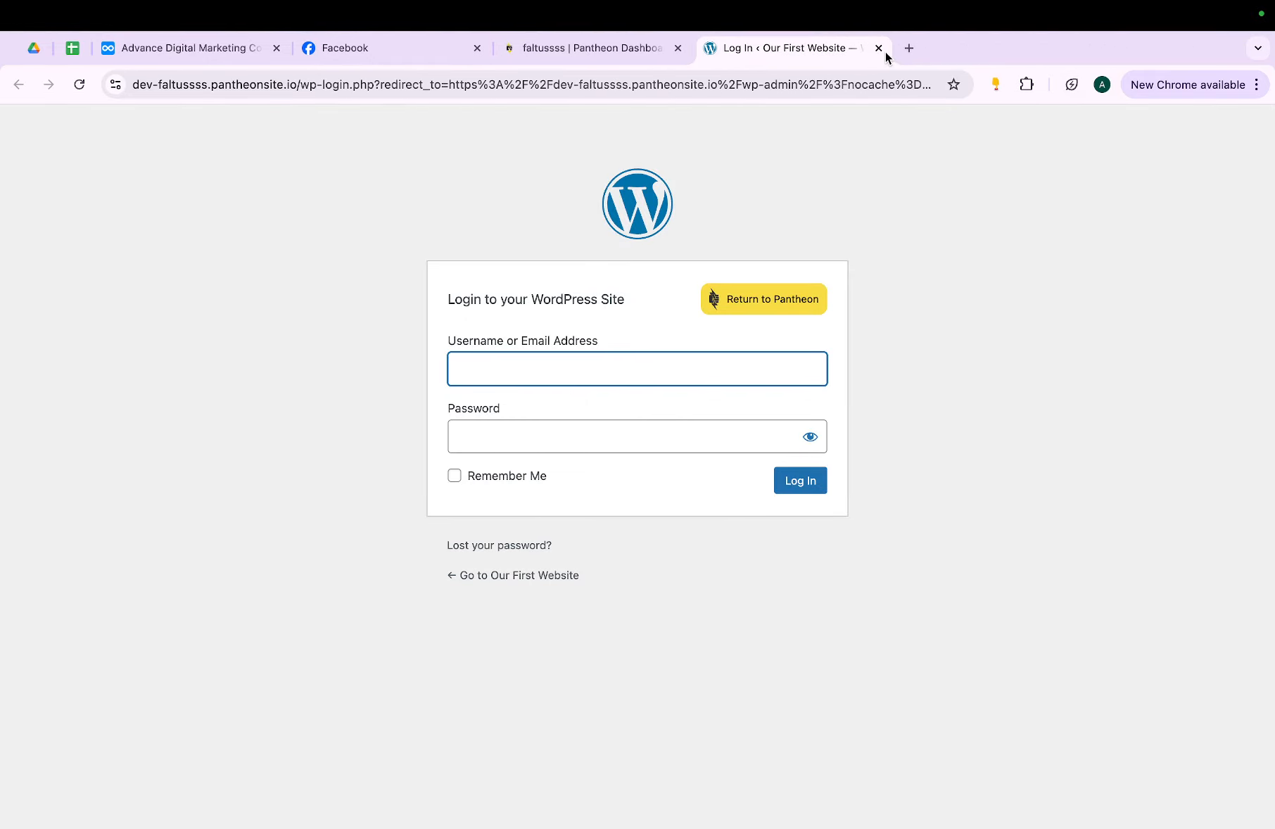
click(884, 52)
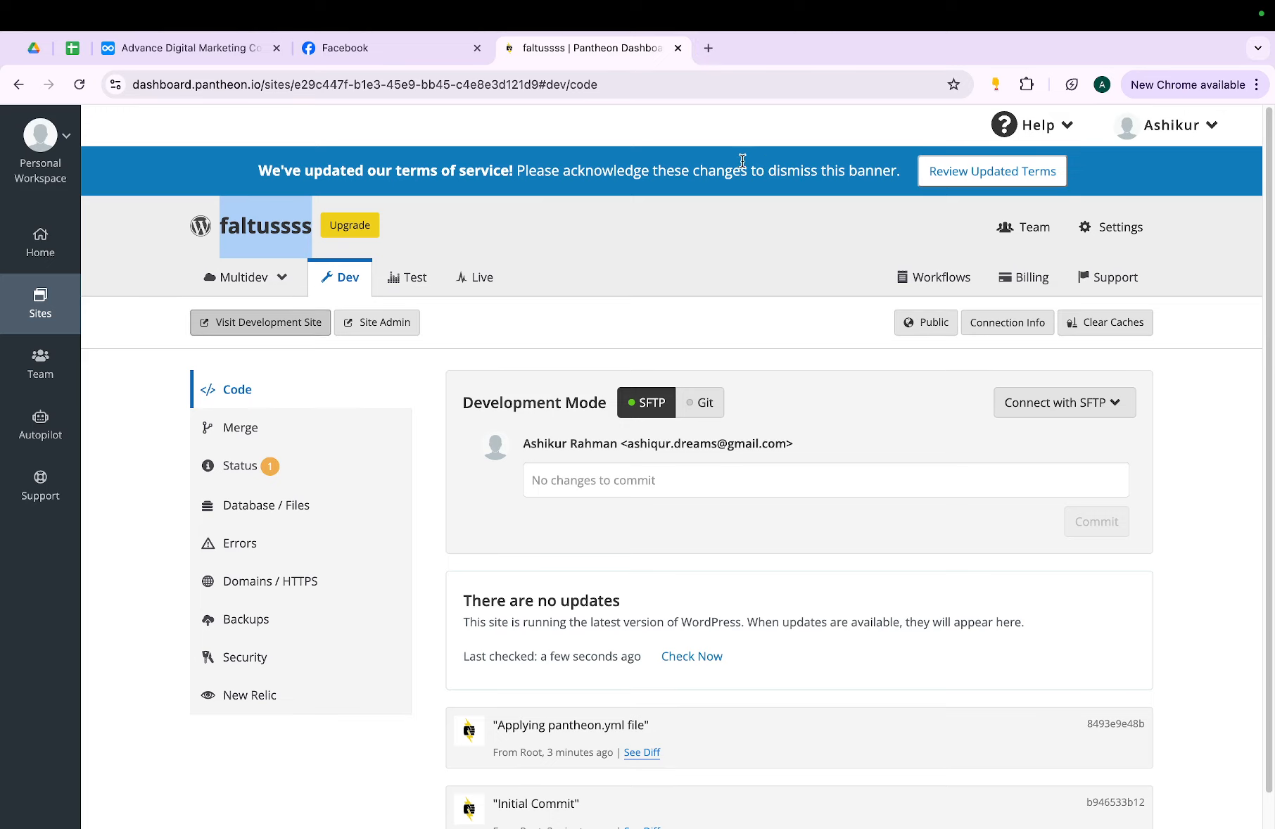
- Sign in to Our First Website's WordPress admin with the saved username and account password
double_click(250, 226)
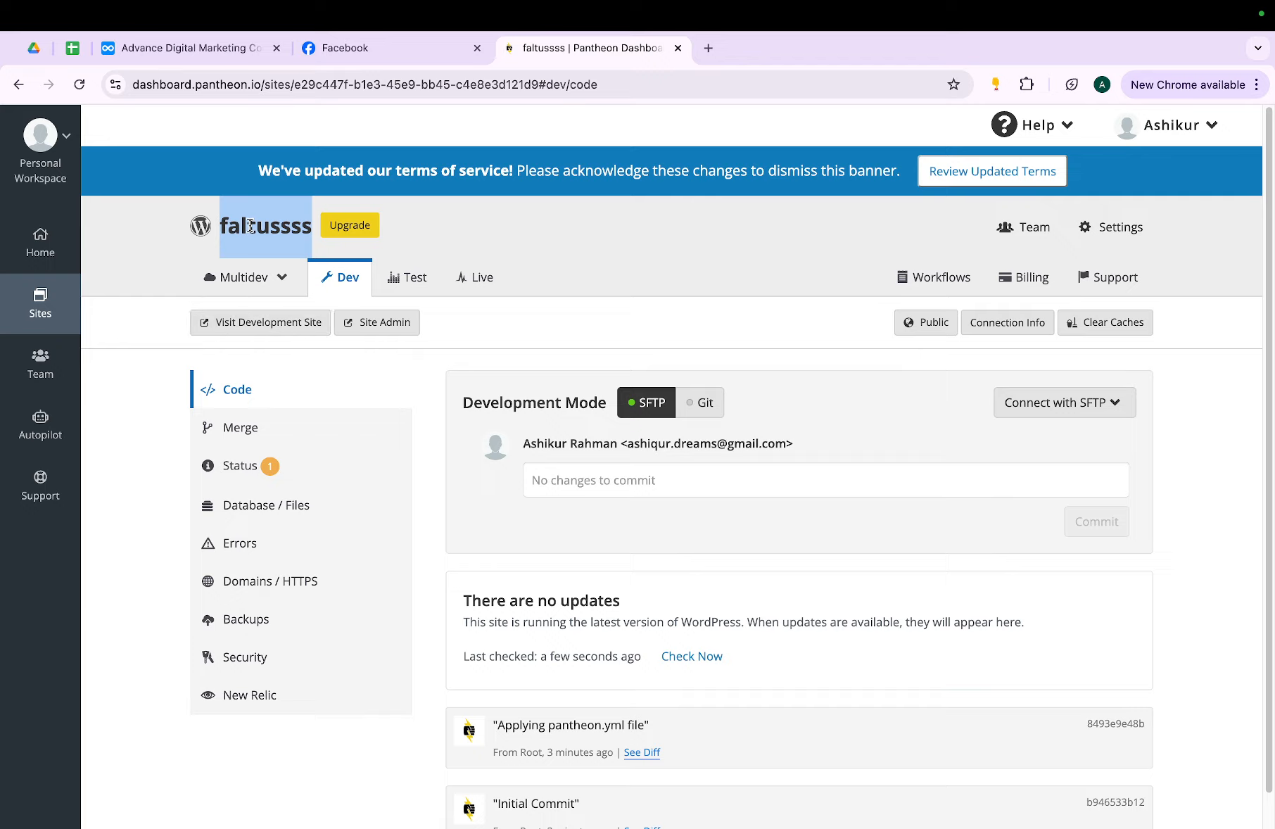
click(377, 332)
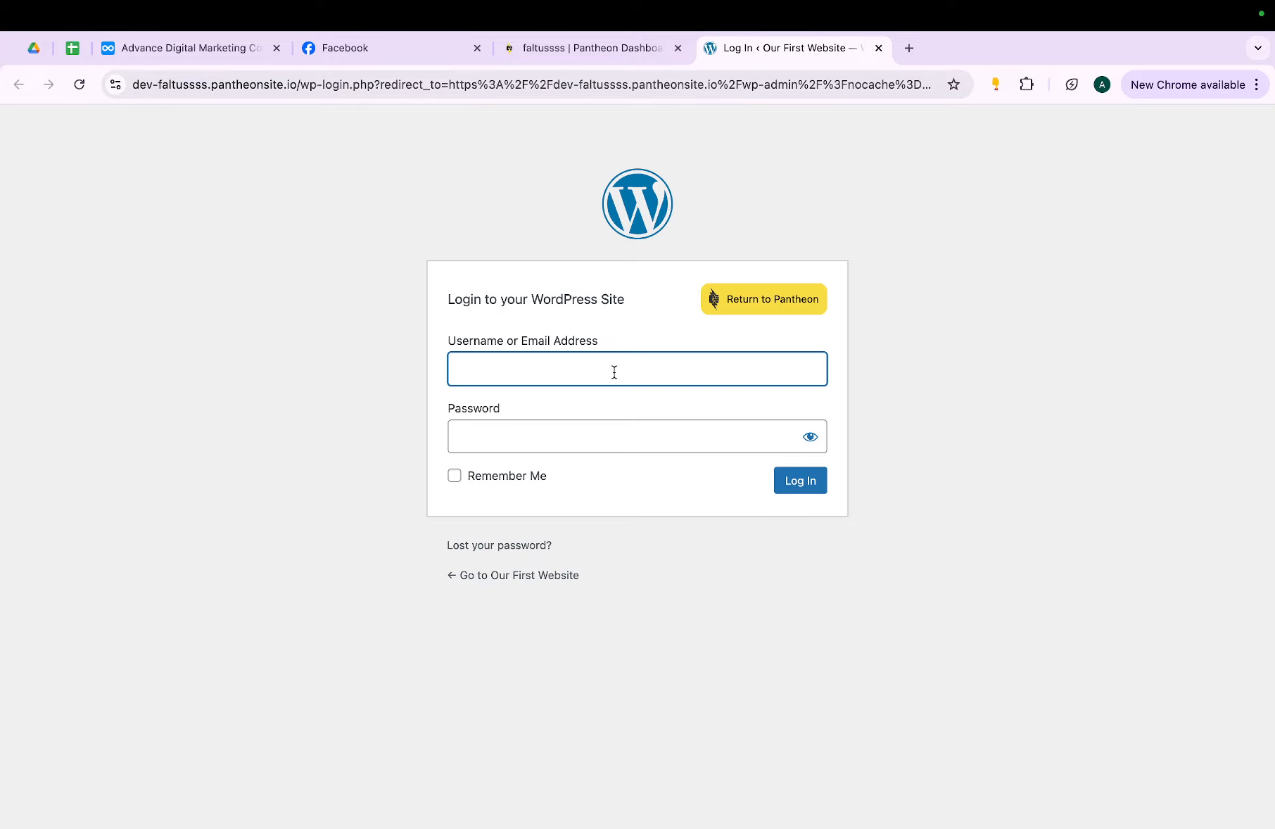
text(ashiqur)
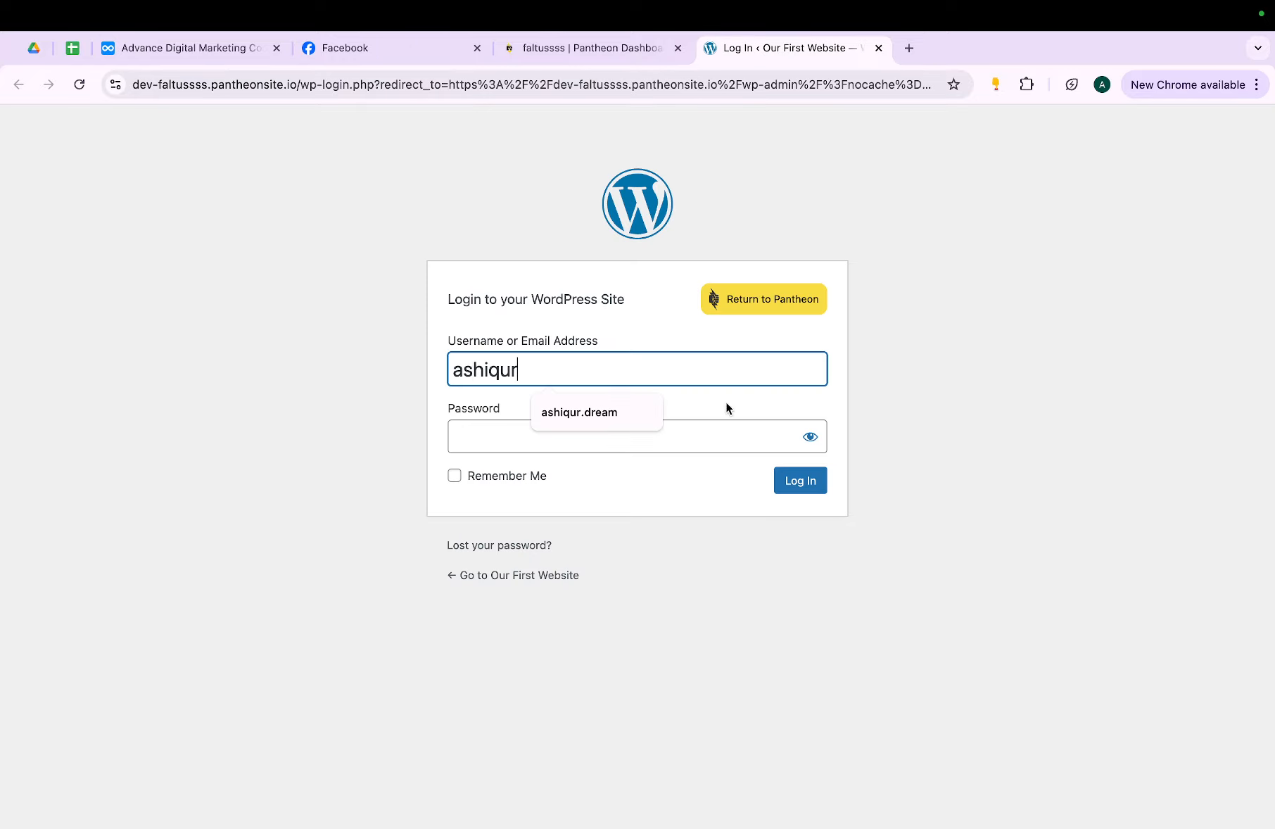
click(619, 411)
click(594, 446)
text(**********)
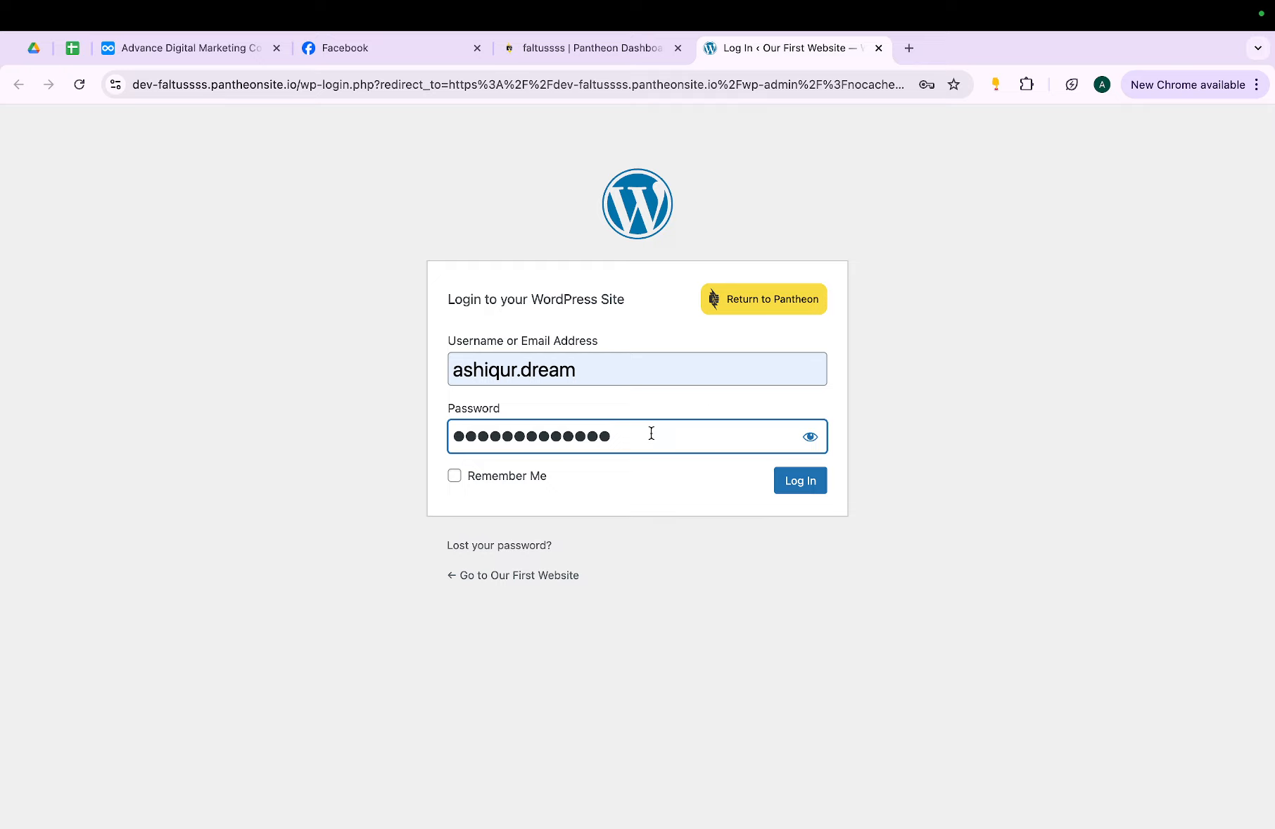
click(809, 489)
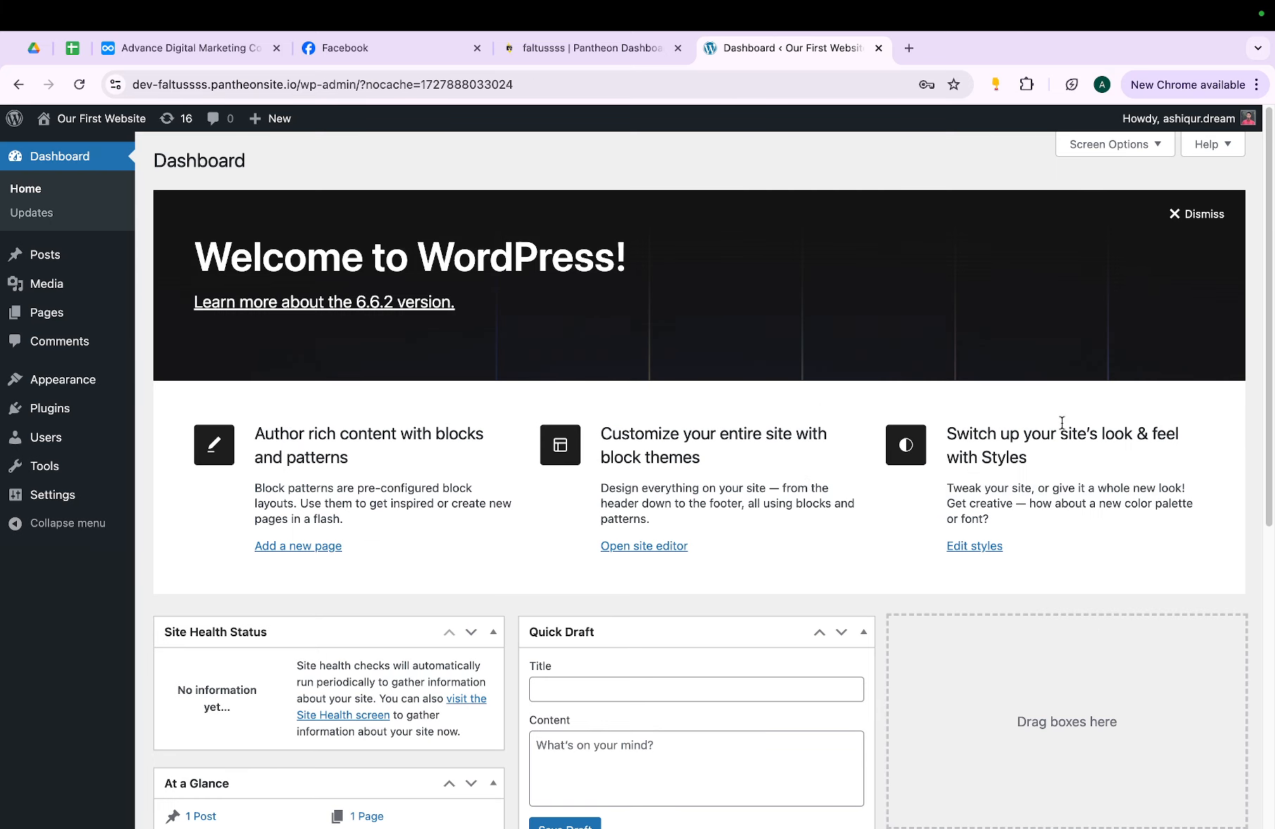
- Dismiss the Welcome to WordPress panel and highlight the host part of the site address
click(1194, 214)
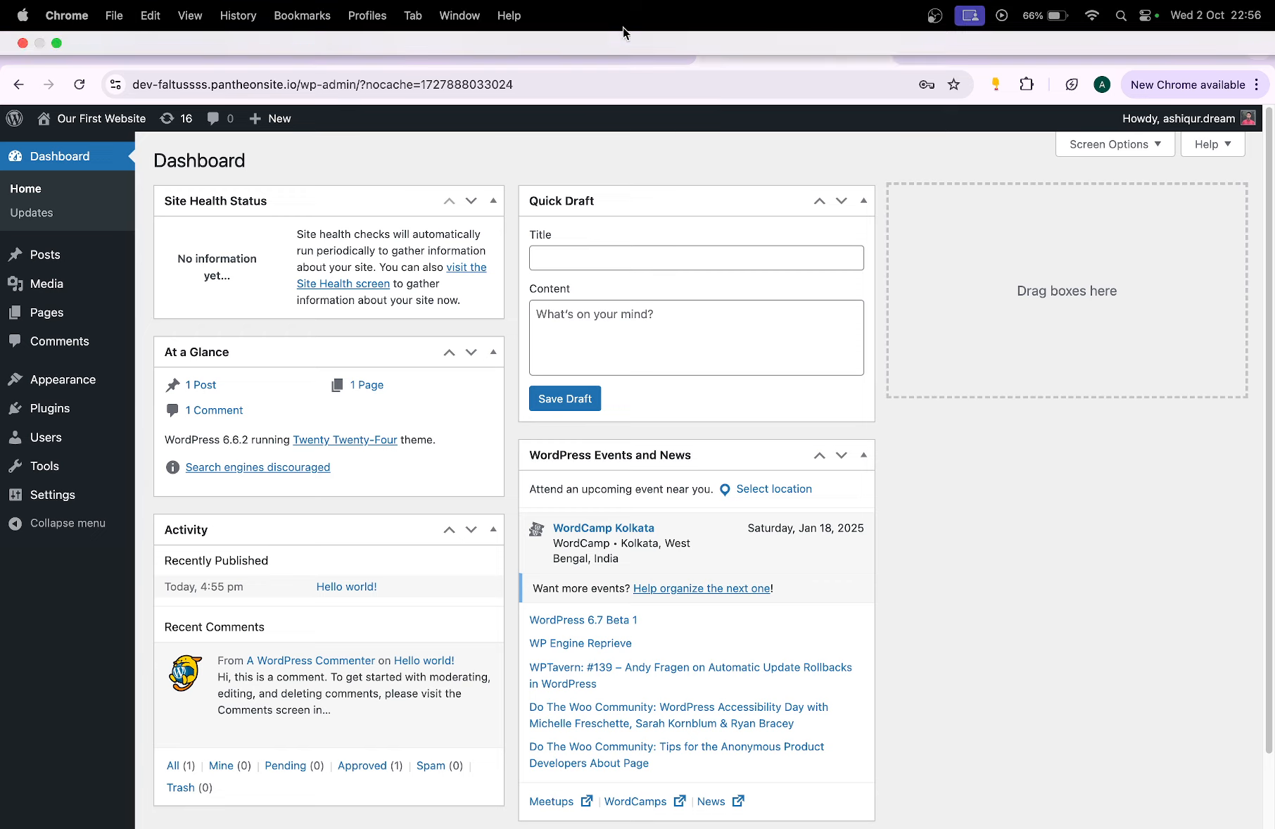
click(294, 83)
drag(294, 83, 23, 87)
- Point out the wp-admin path and the base site address, then open a blank new tab
double_click(342, 86)
drag(342, 86, 381, 86)
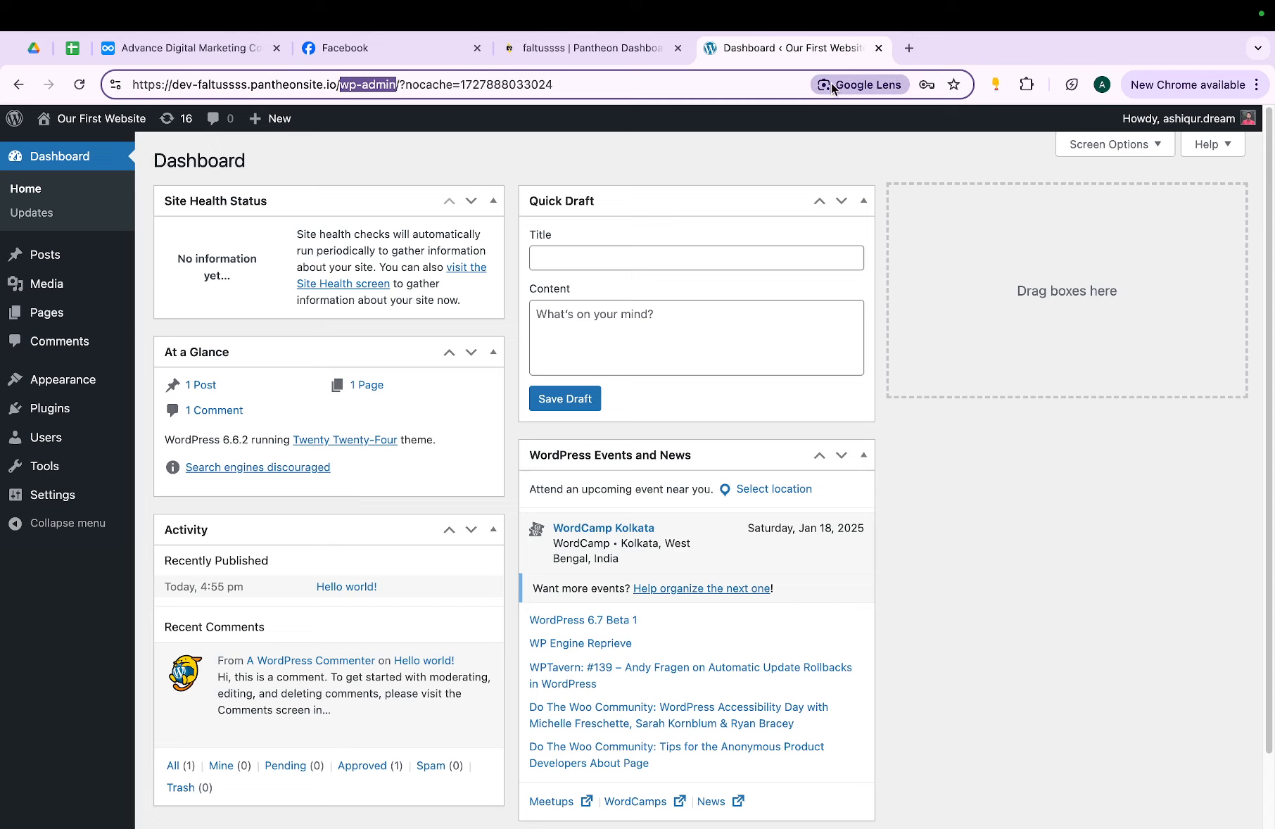
drag(337, 85, 83, 76)
key(super+c)
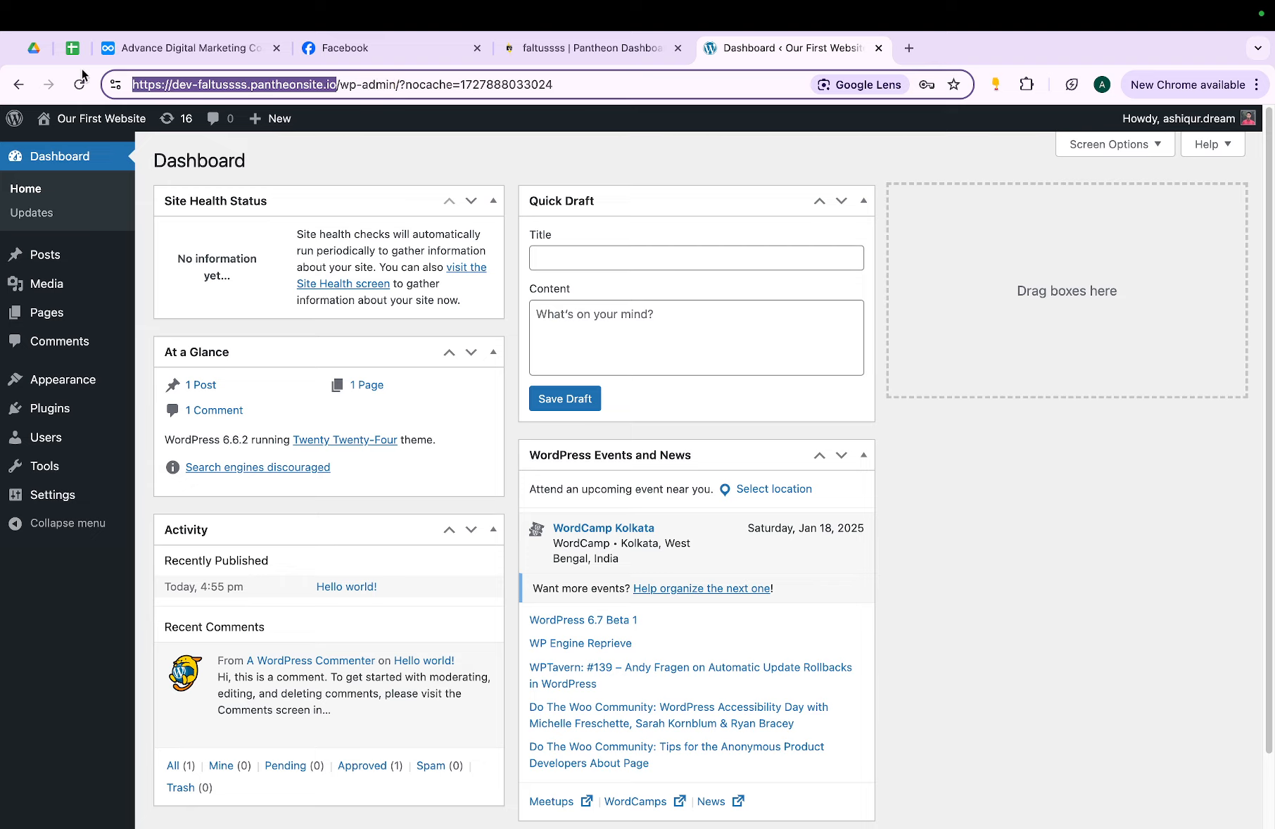
click(906, 48)
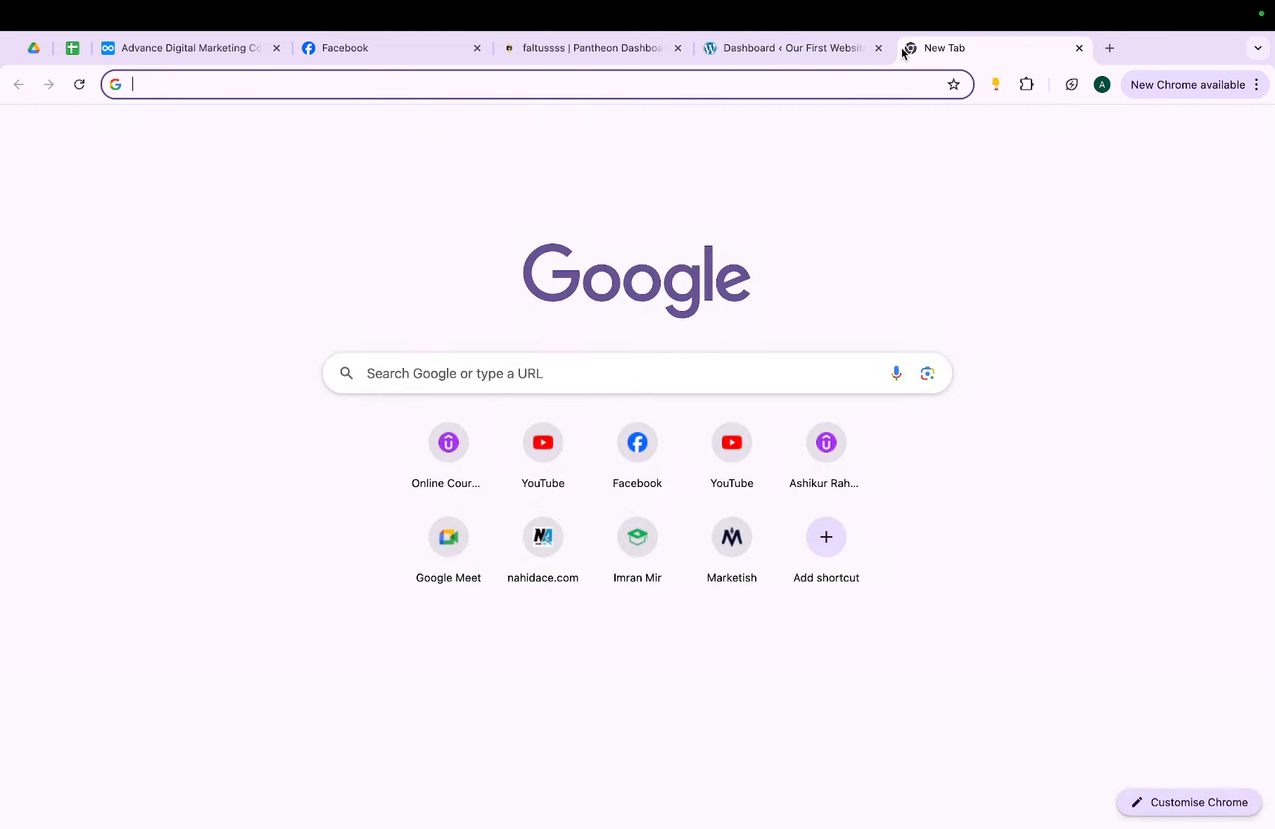
- Load the pasted site address in a new incognito window
click(1256, 84)
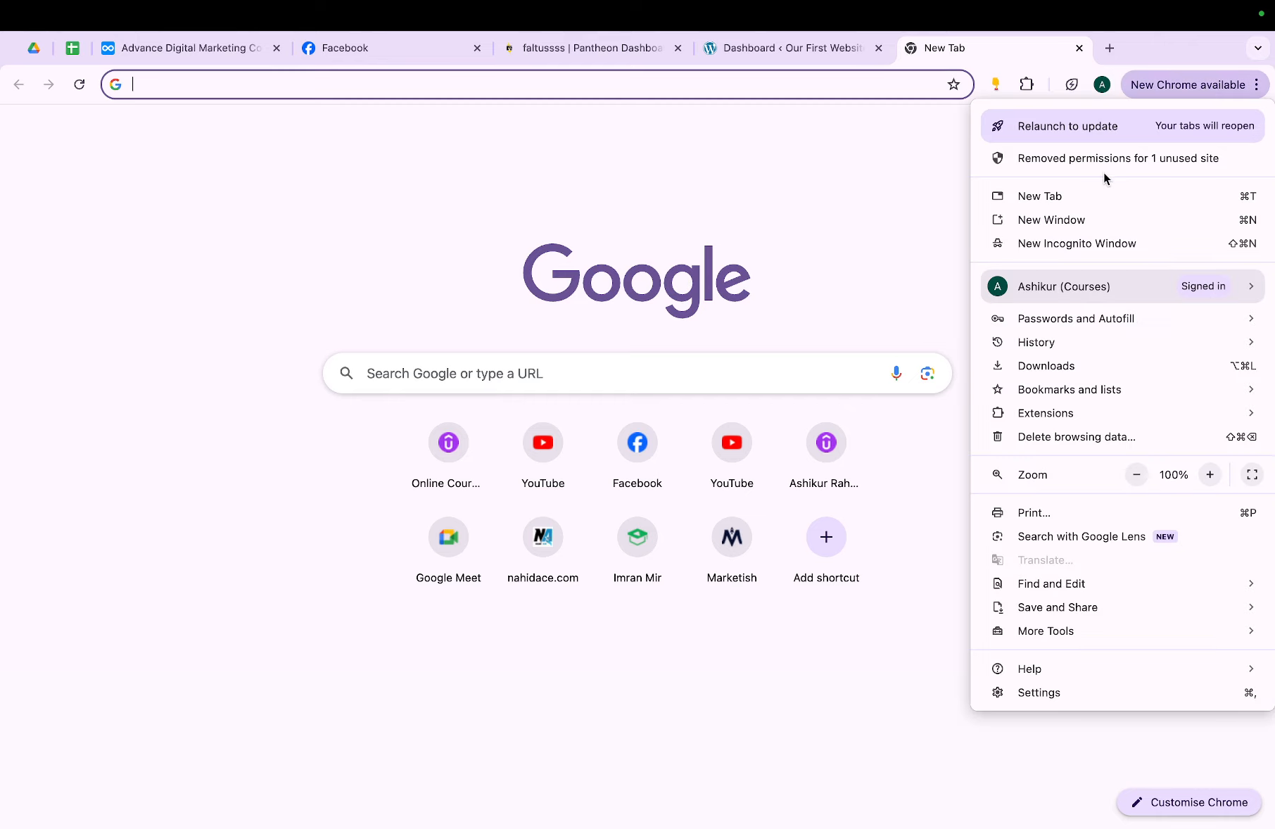
click(1051, 248)
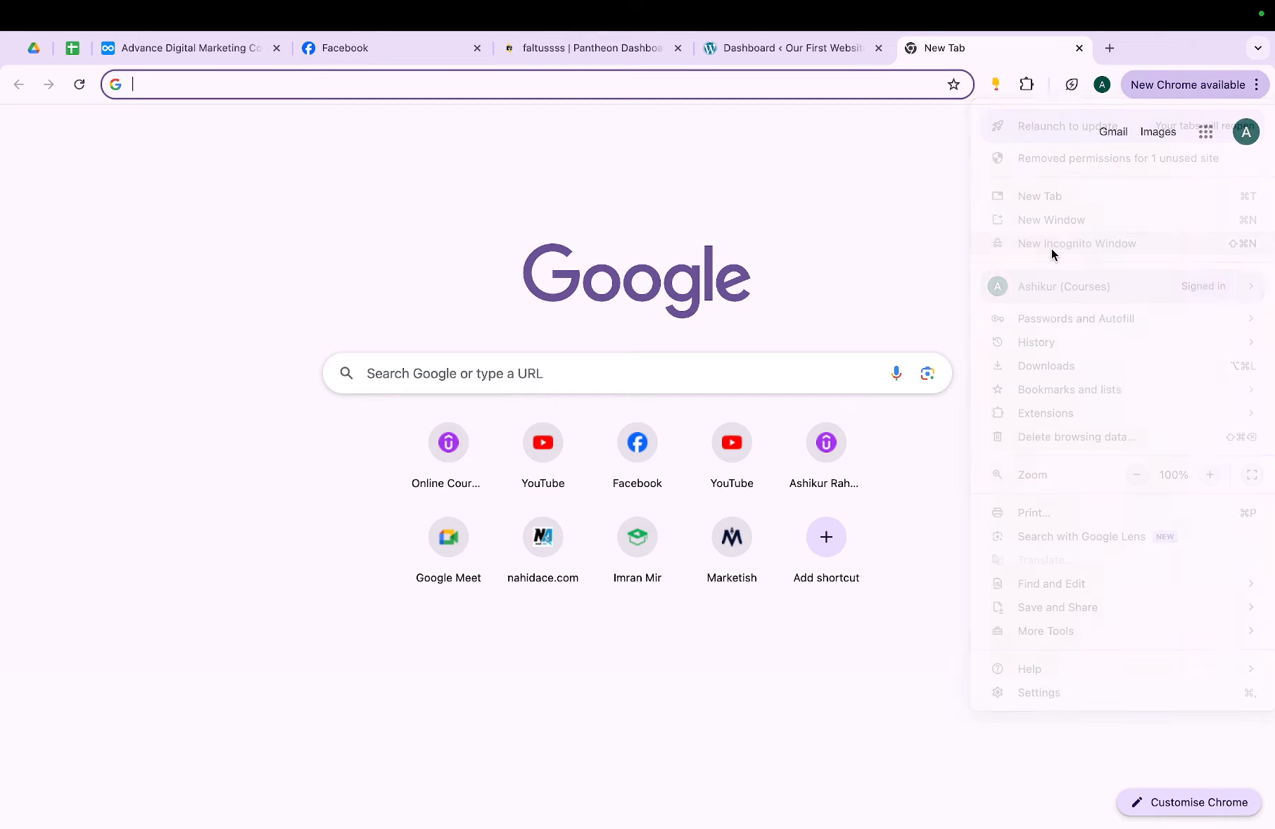
key(super+v)
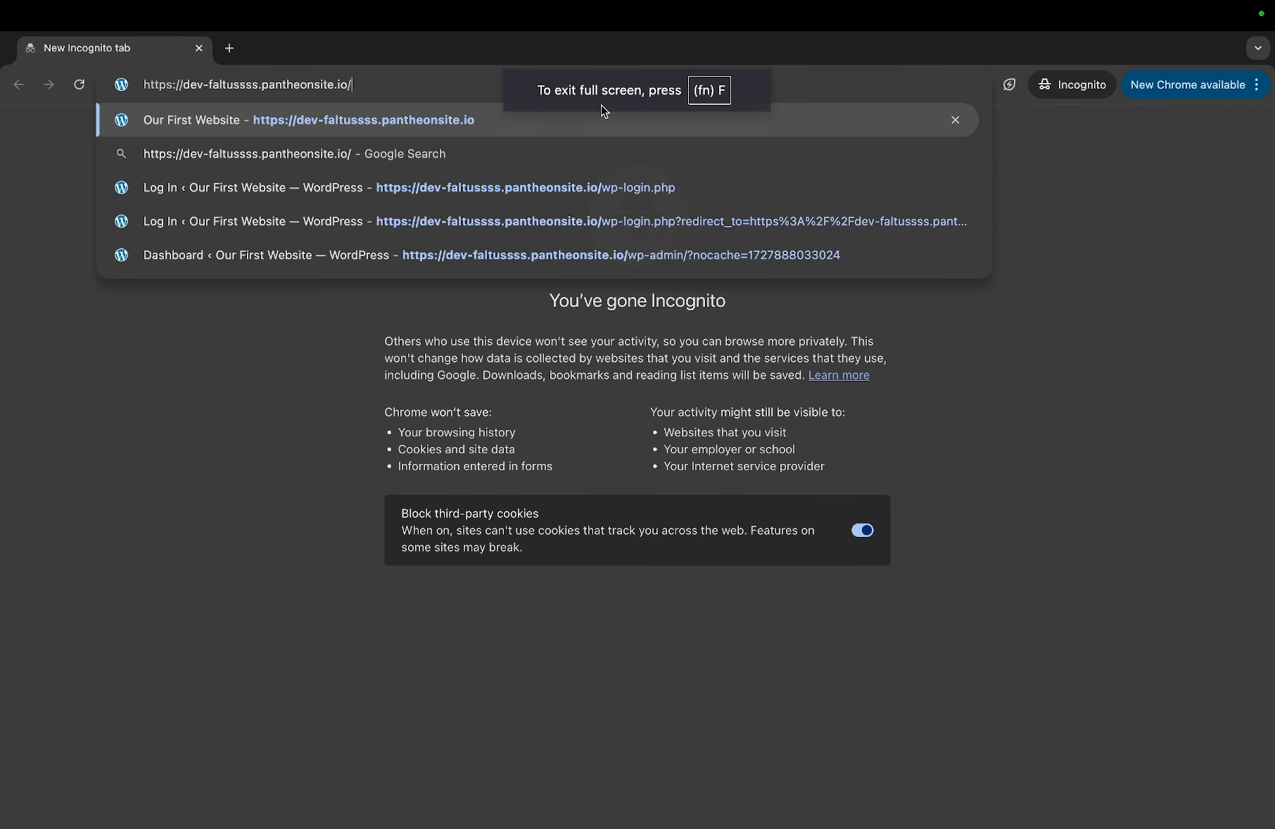
key(Return)
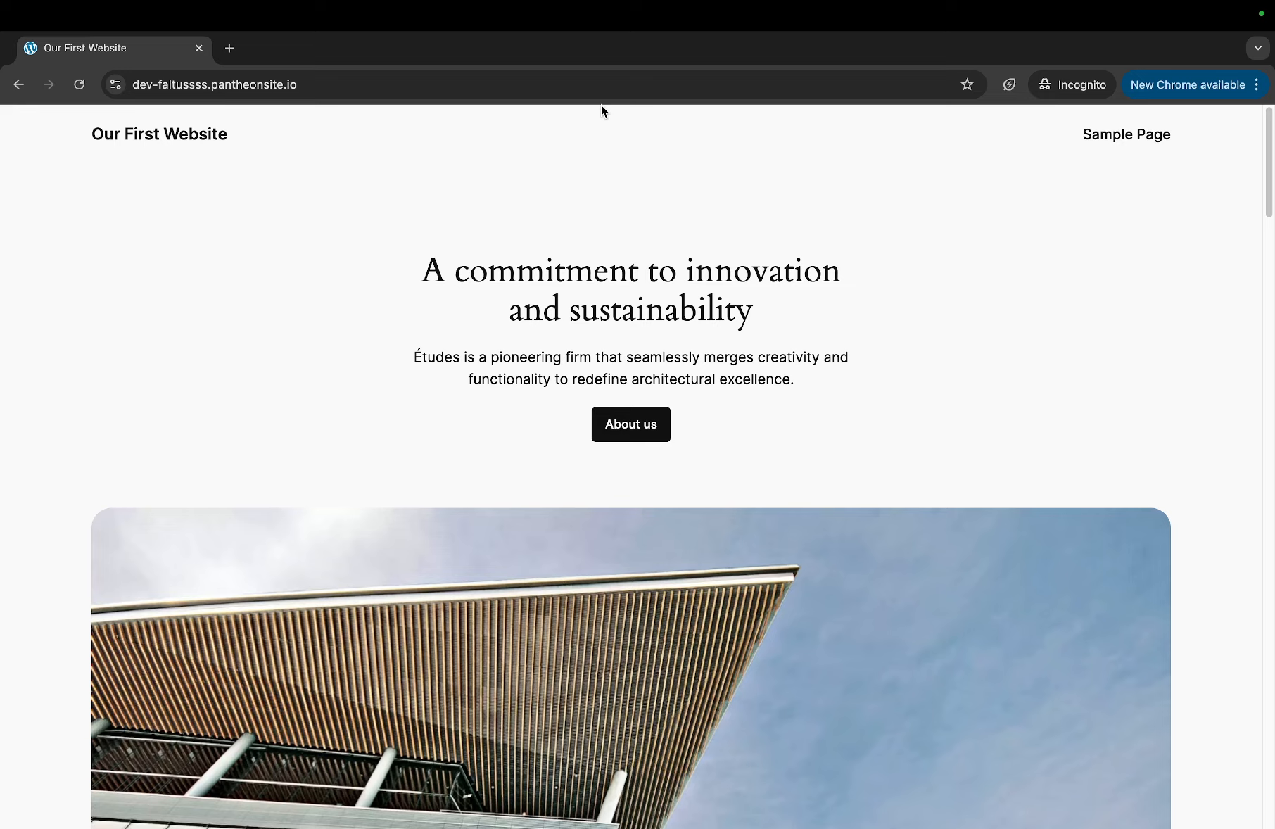
double_click(177, 81)
click(635, 193)
- Append /wp-admin to the site address in the incognito window, then open another incognito tab
click(373, 84)
click(385, 84)
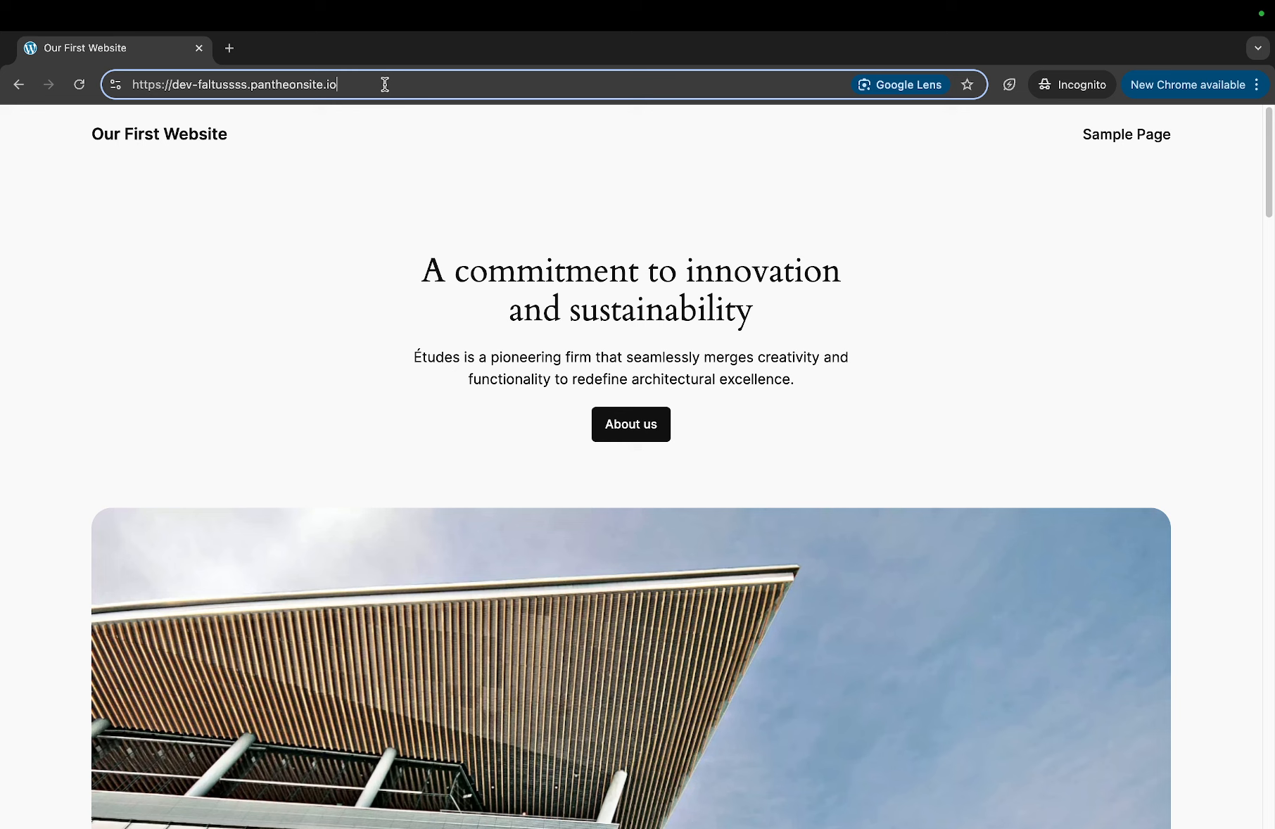
text(/wp-a)
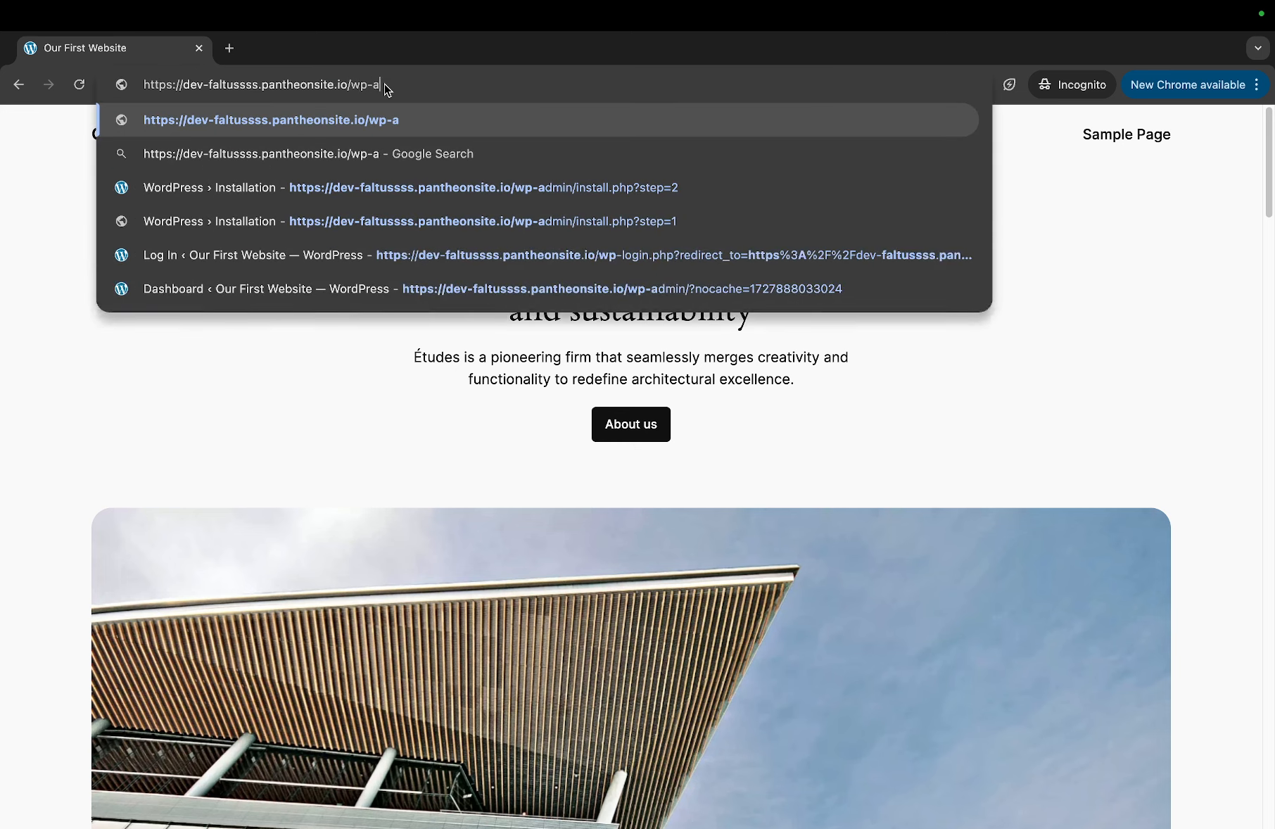
text(dmin)
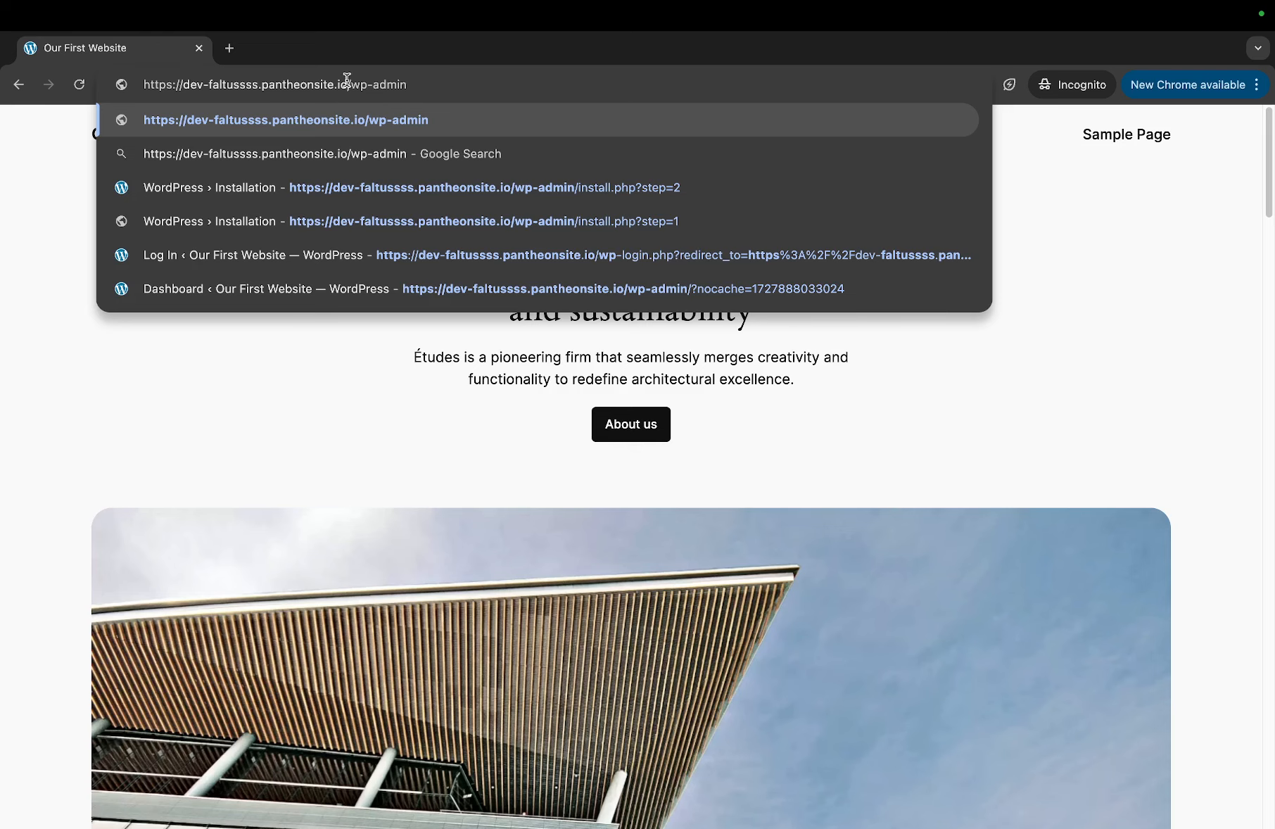
drag(348, 83, 129, 88)
click(230, 48)
- Search Google for anotepad and open the aNotepad site
text(anote)
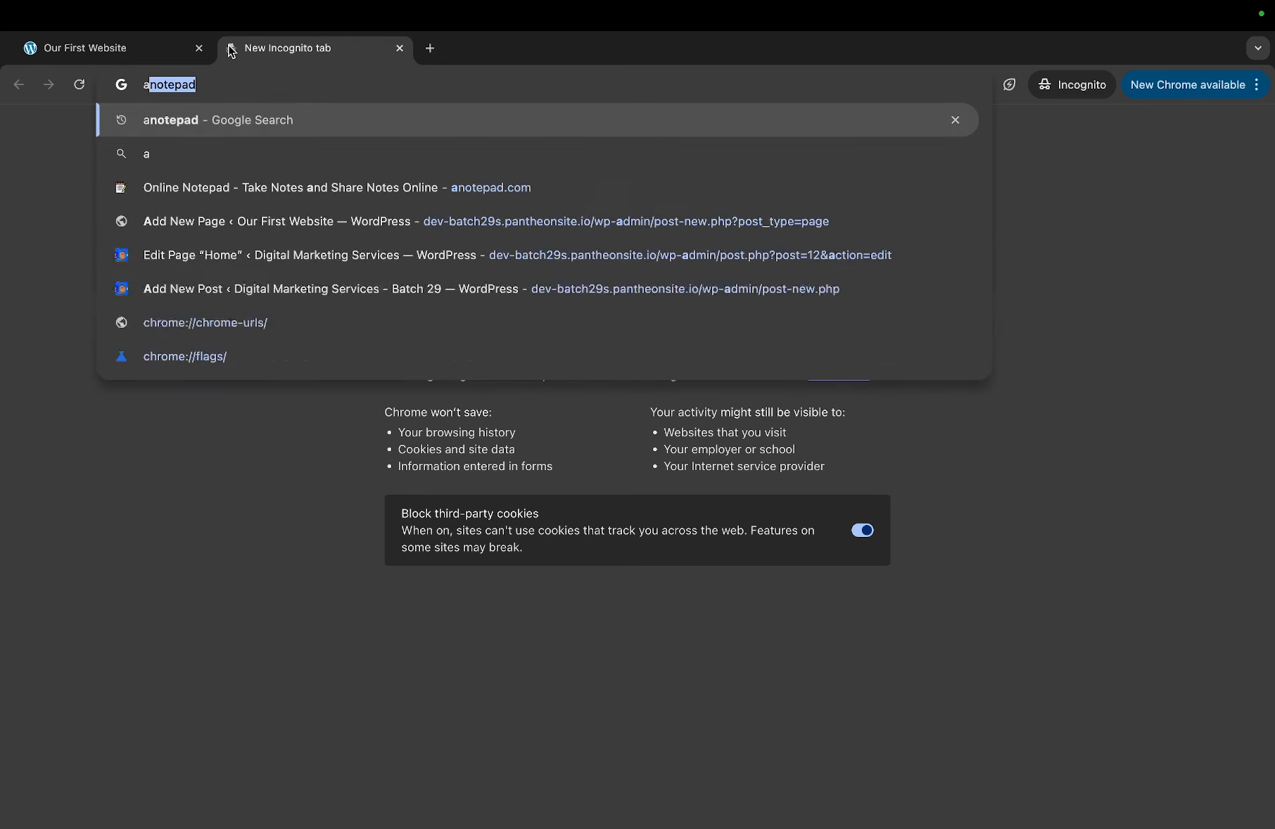
key(Return)
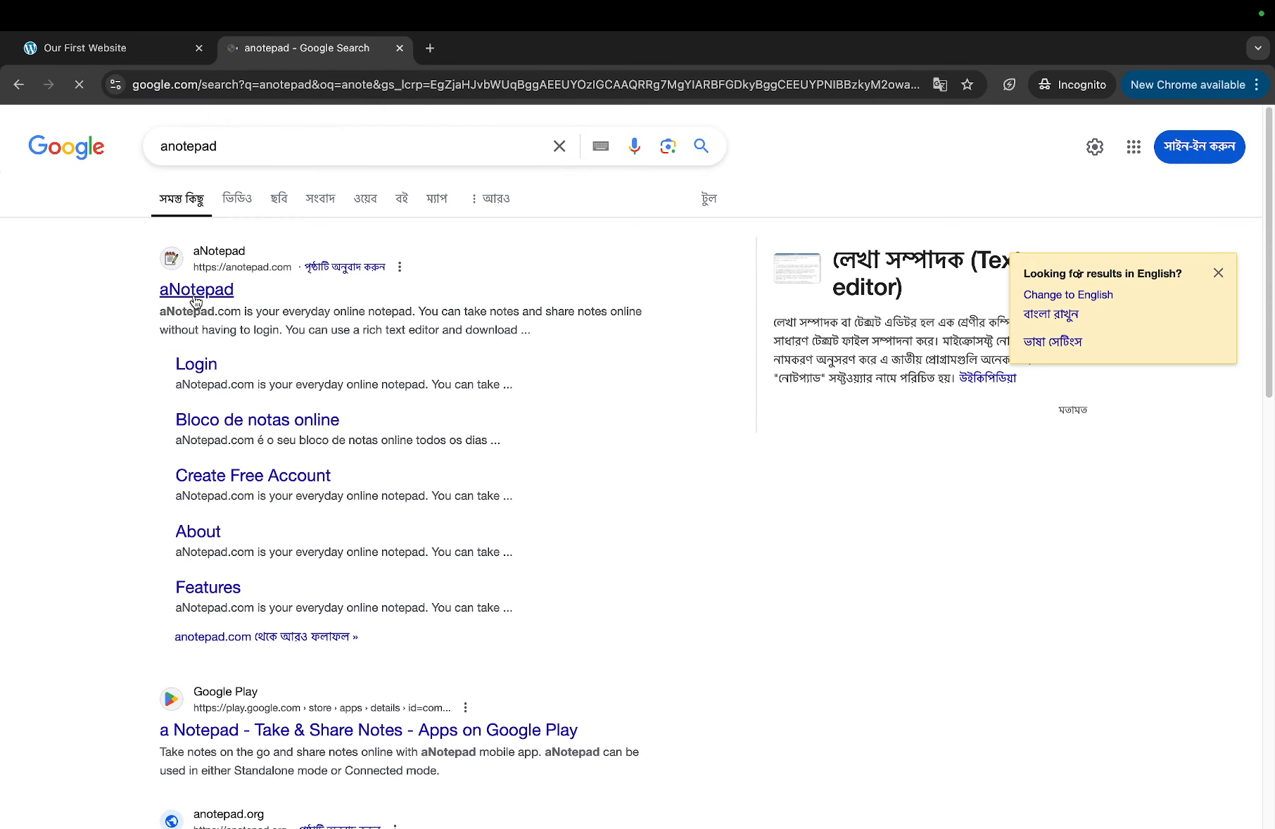
click(181, 306)
- Write the example address ashik.com/wp-admin in the note, fixing the wpl typo
click(390, 361)
key(Return)
key(Return)
text(ashik.com)
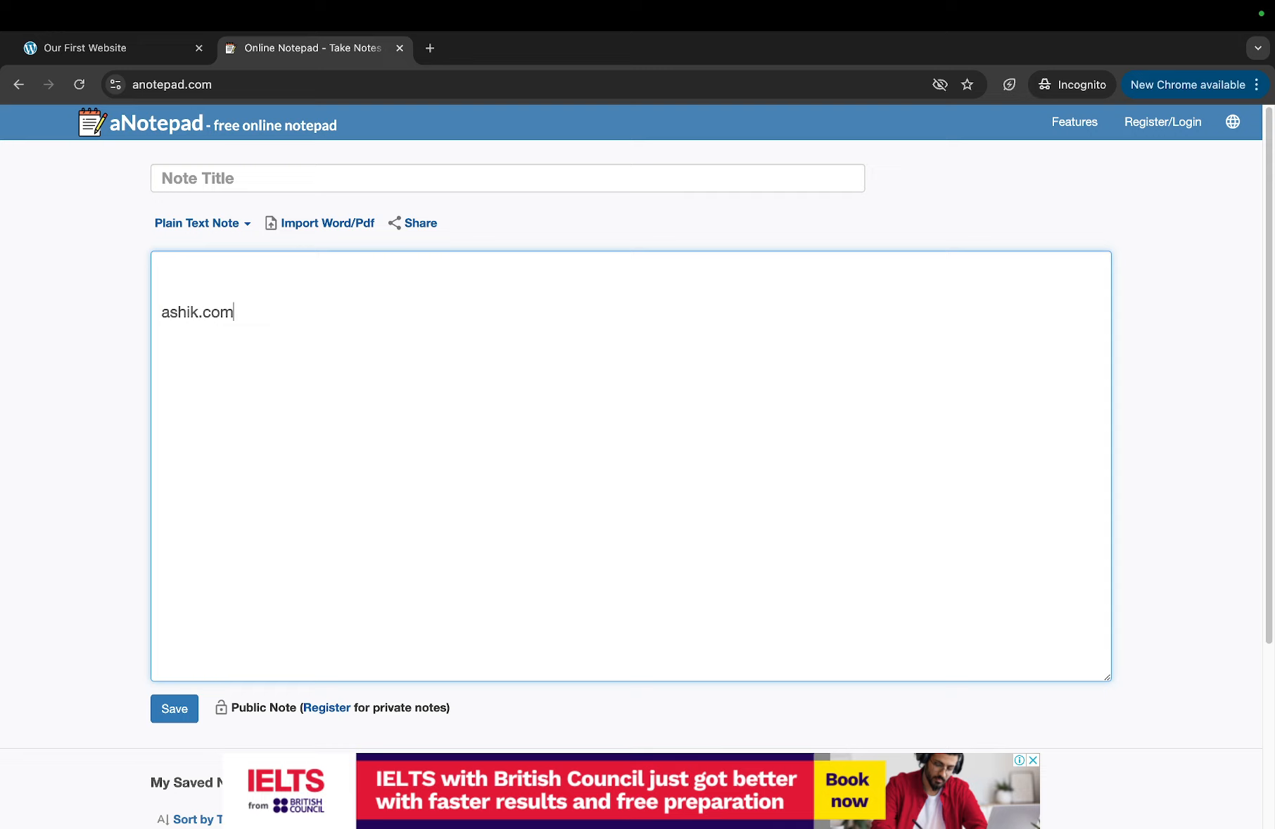
text(/wpl-admin)
click(265, 314)
key(BackSpace)
- Highlight the ashik.com domain and the wp-admin path in the note, then open a new incognito tab
double_click(176, 312)
drag(176, 312, 223, 310)
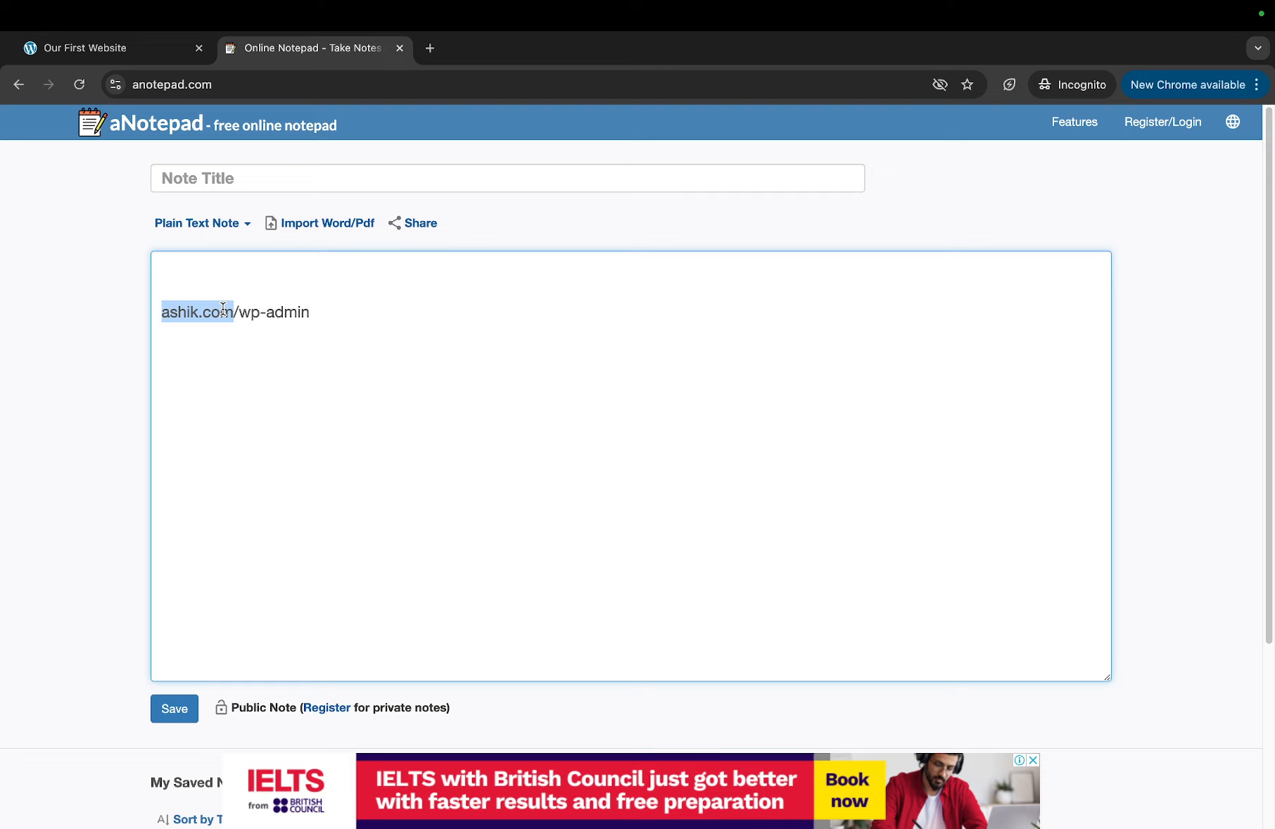
drag(239, 312, 374, 320)
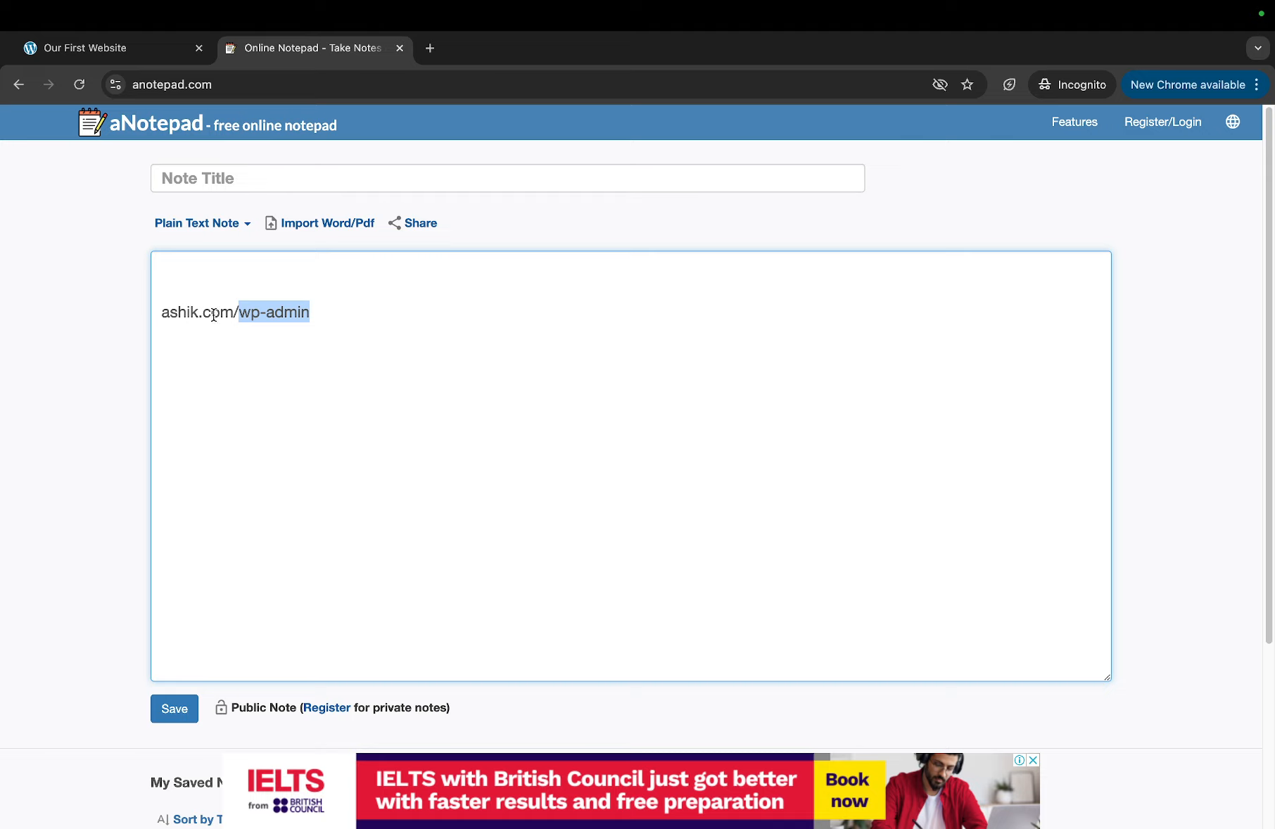
drag(234, 312, 321, 315)
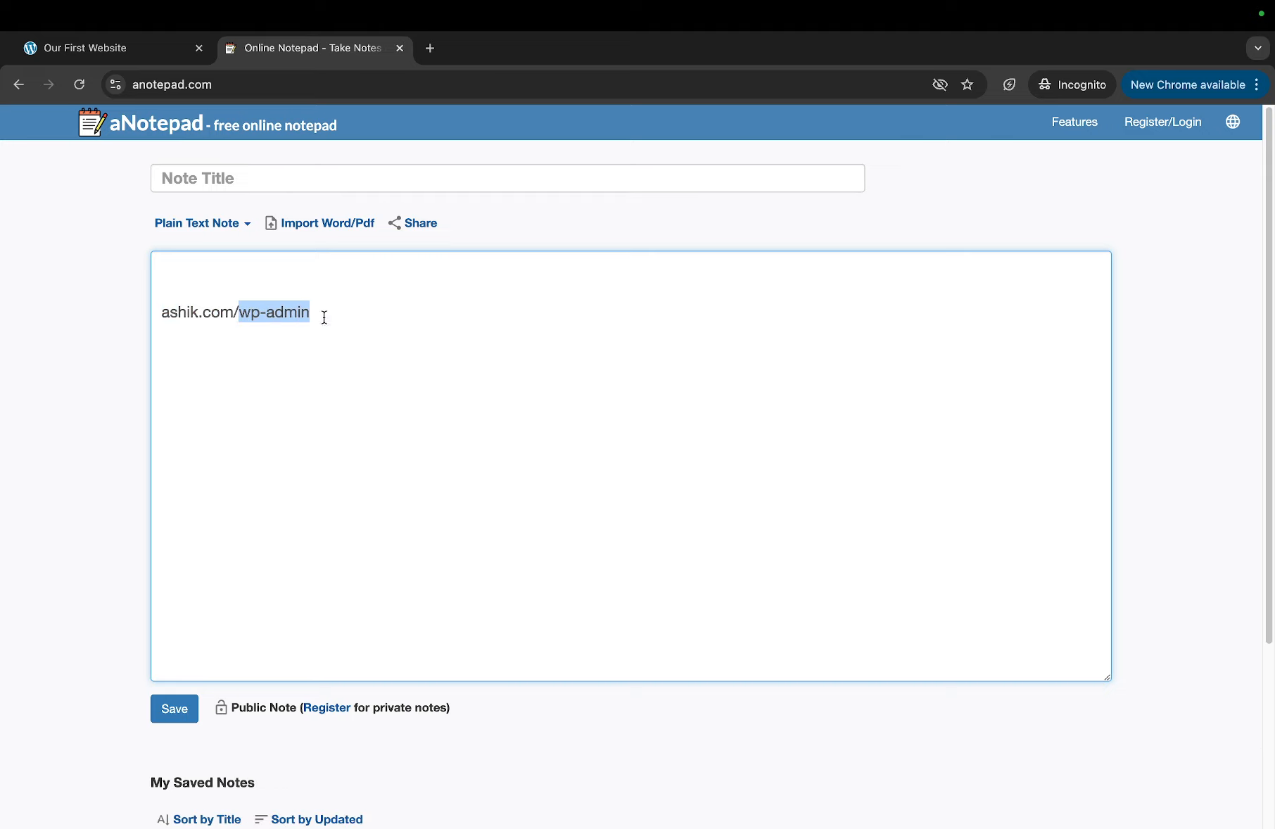
click(430, 48)
- Search for 'best smartphoe' and open the stuff.tv best phones article
text(bes)
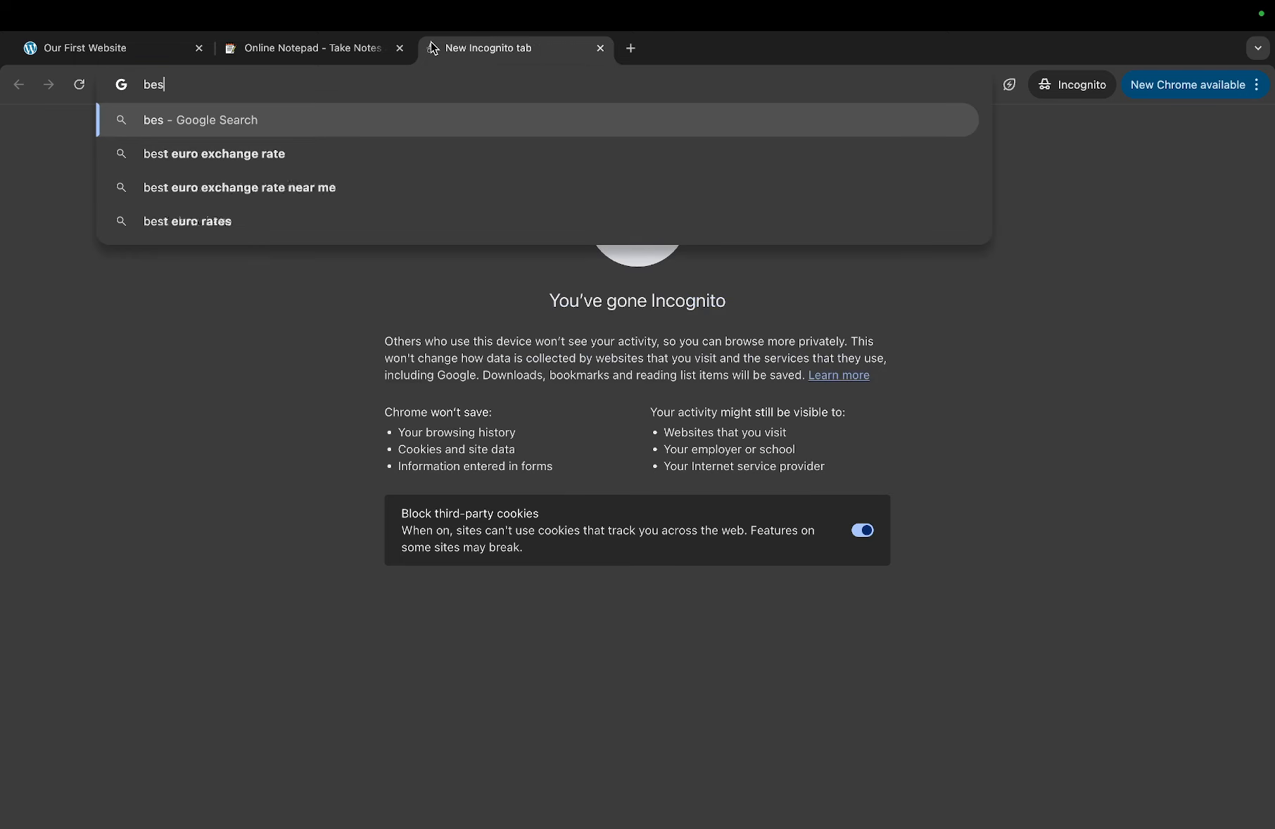
text(t smartphoe)
key(Return)
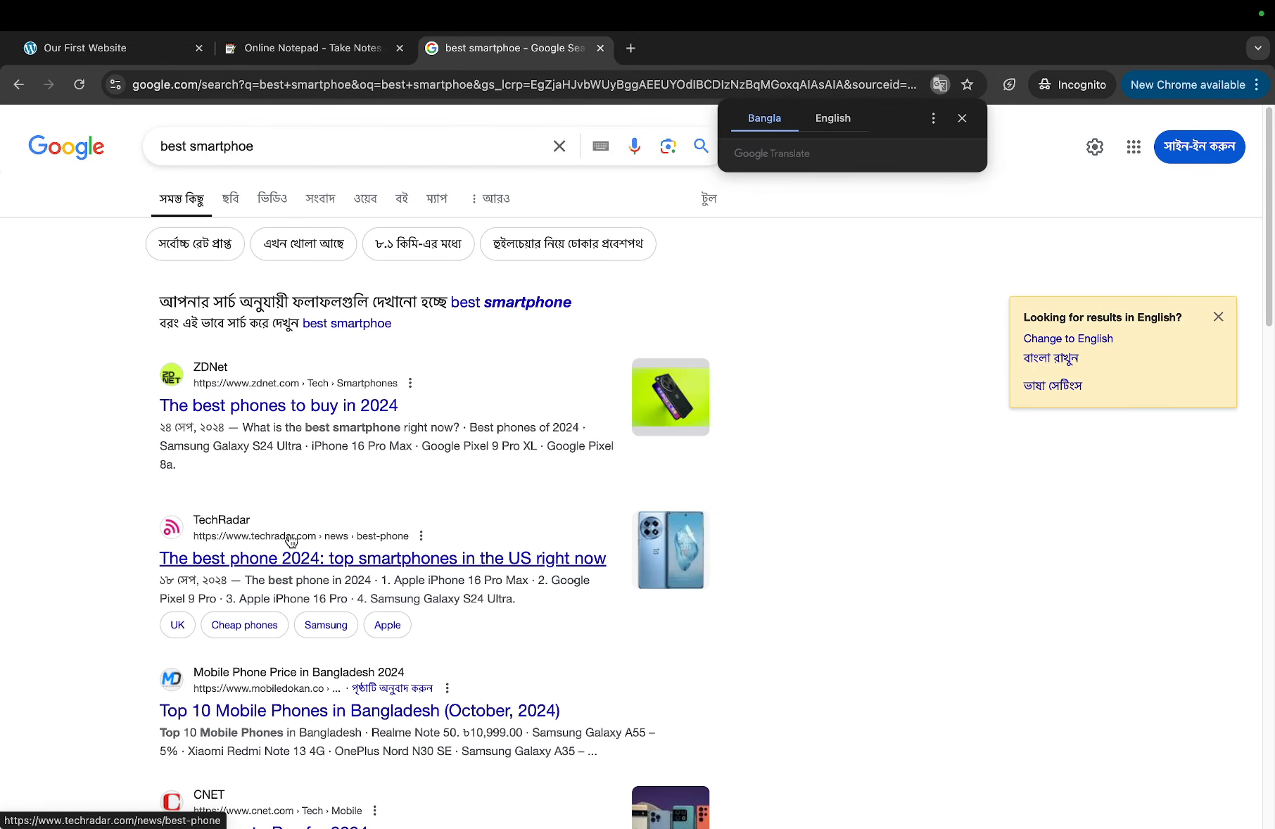
drag(1270, 226, 1259, 725)
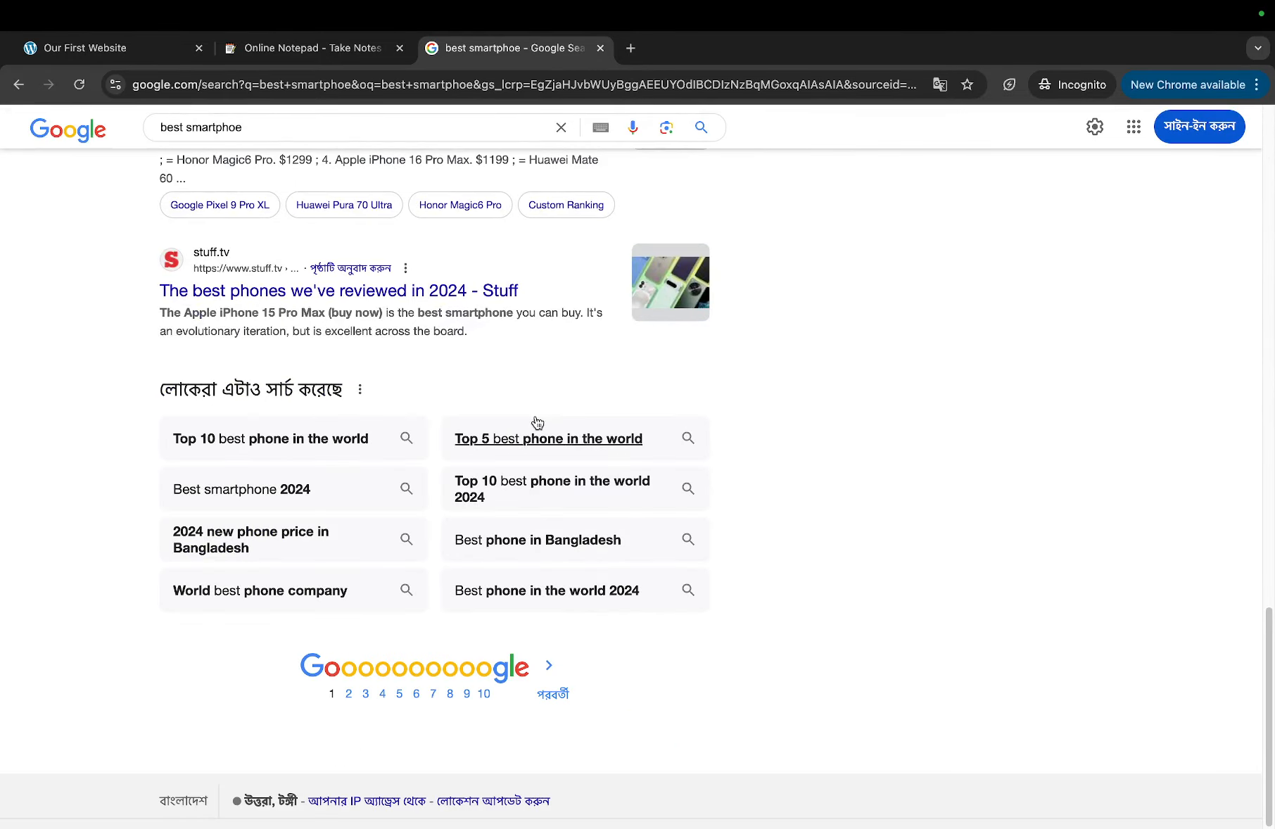
click(344, 292)
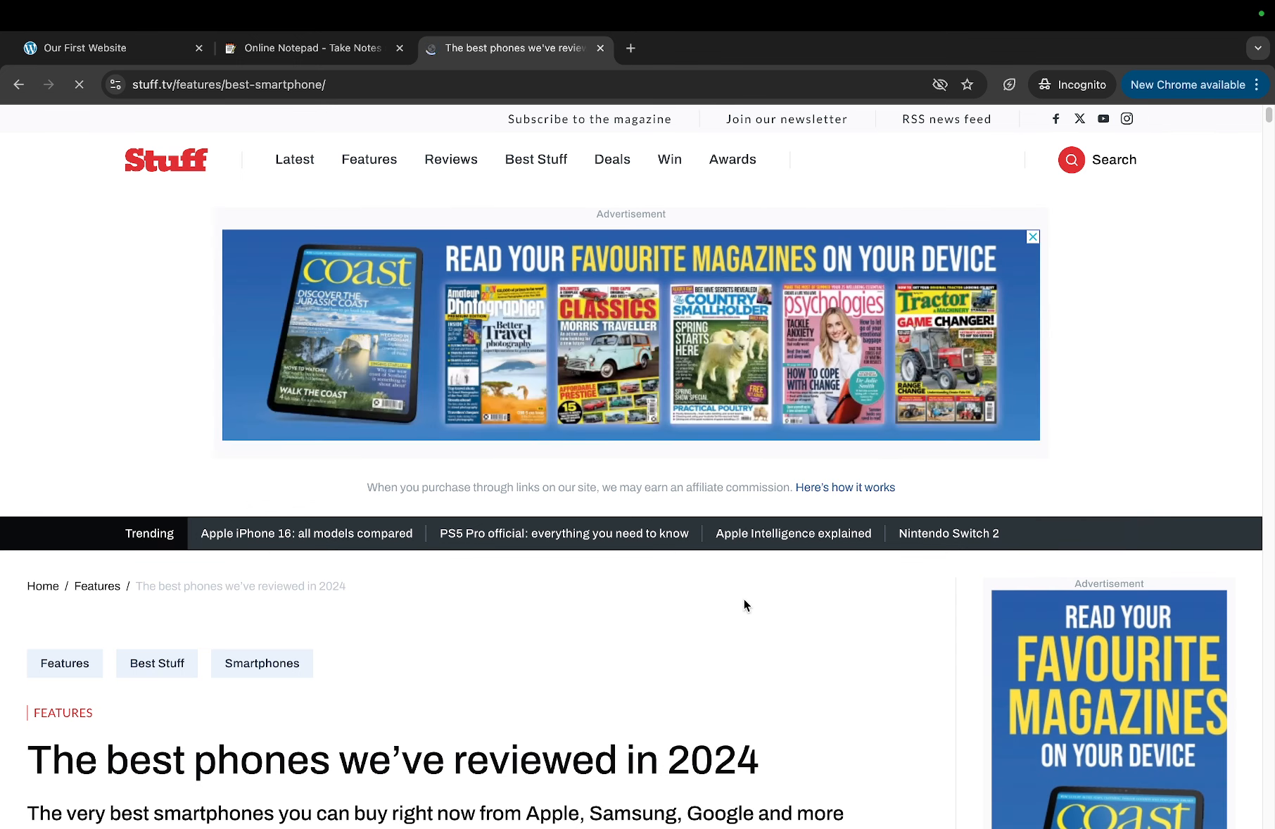
- Replace the article path with wp-admin to load stuff.tv's admin address
drag(177, 84, 649, 126)
key(BackSpace)
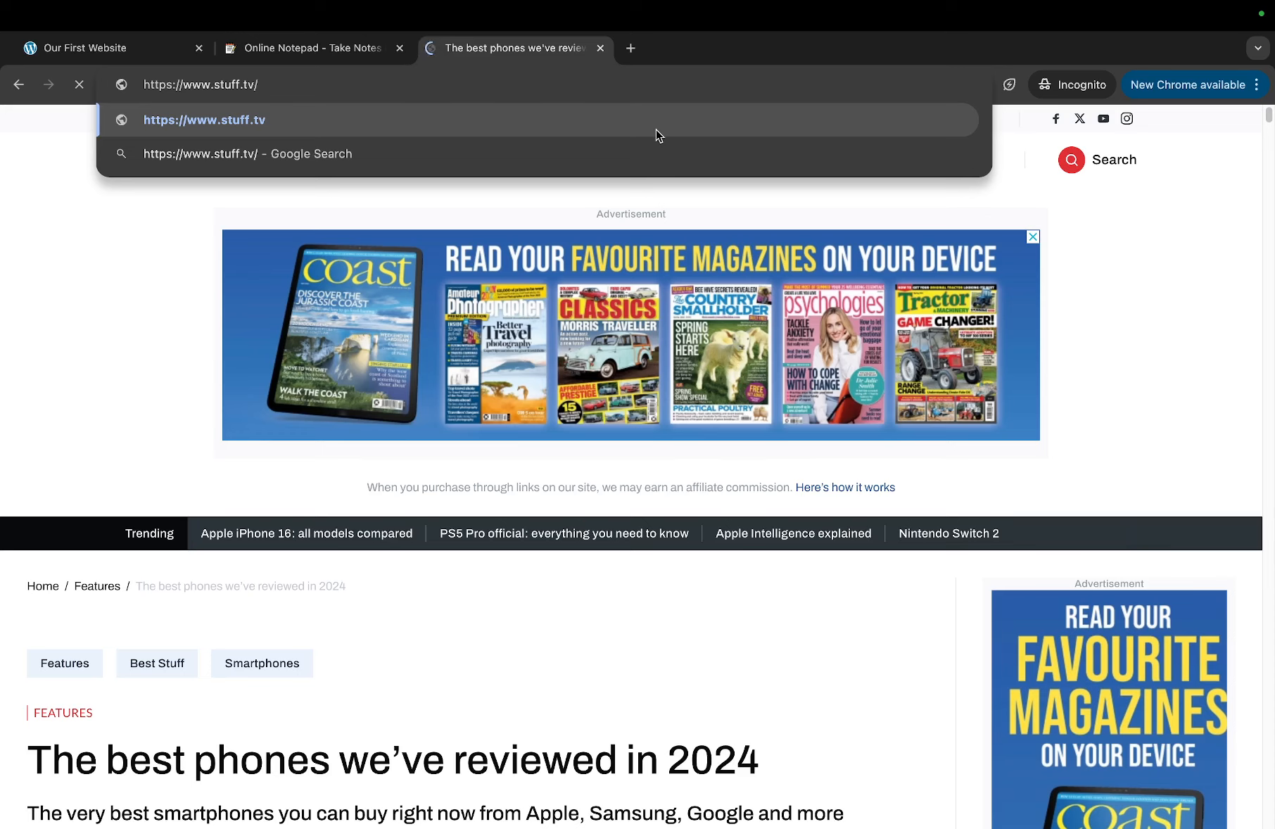
text(wp-adm)
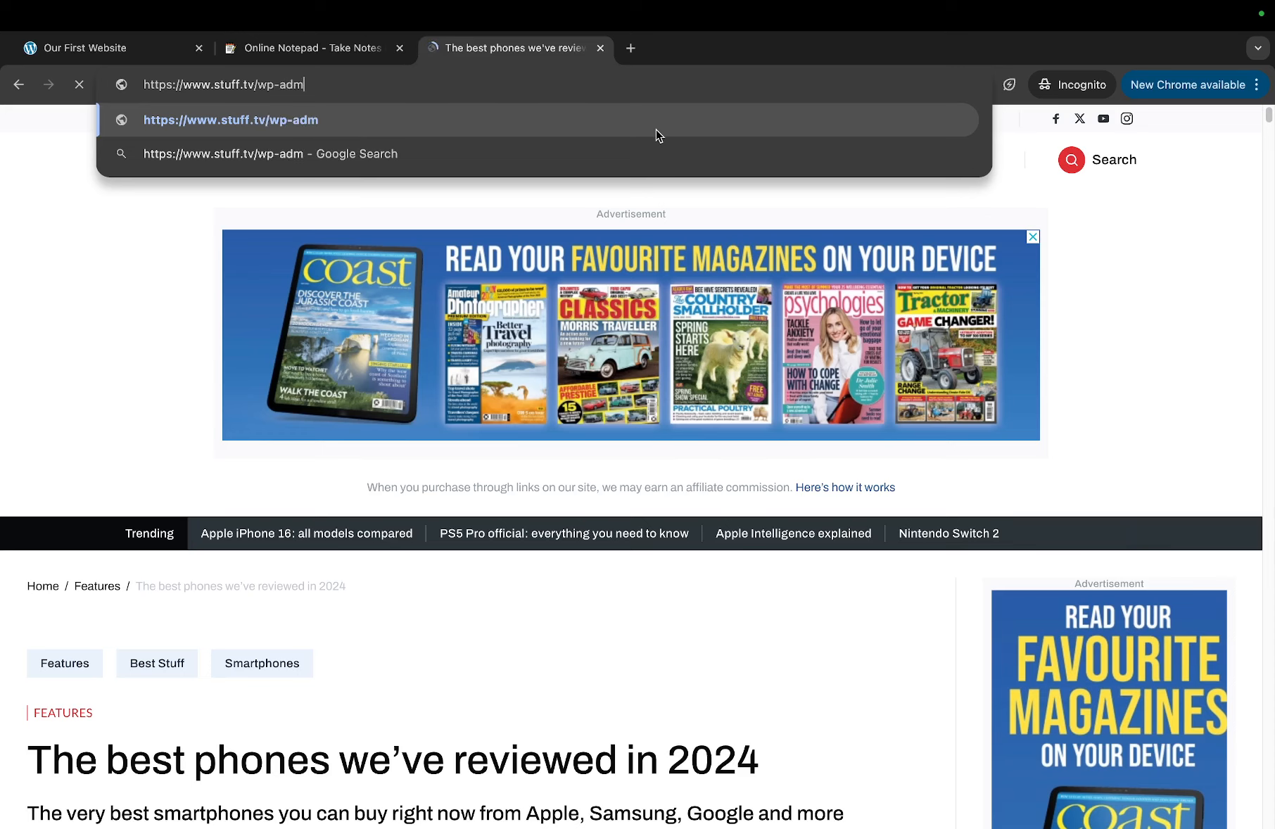
text(in)
key(Return)
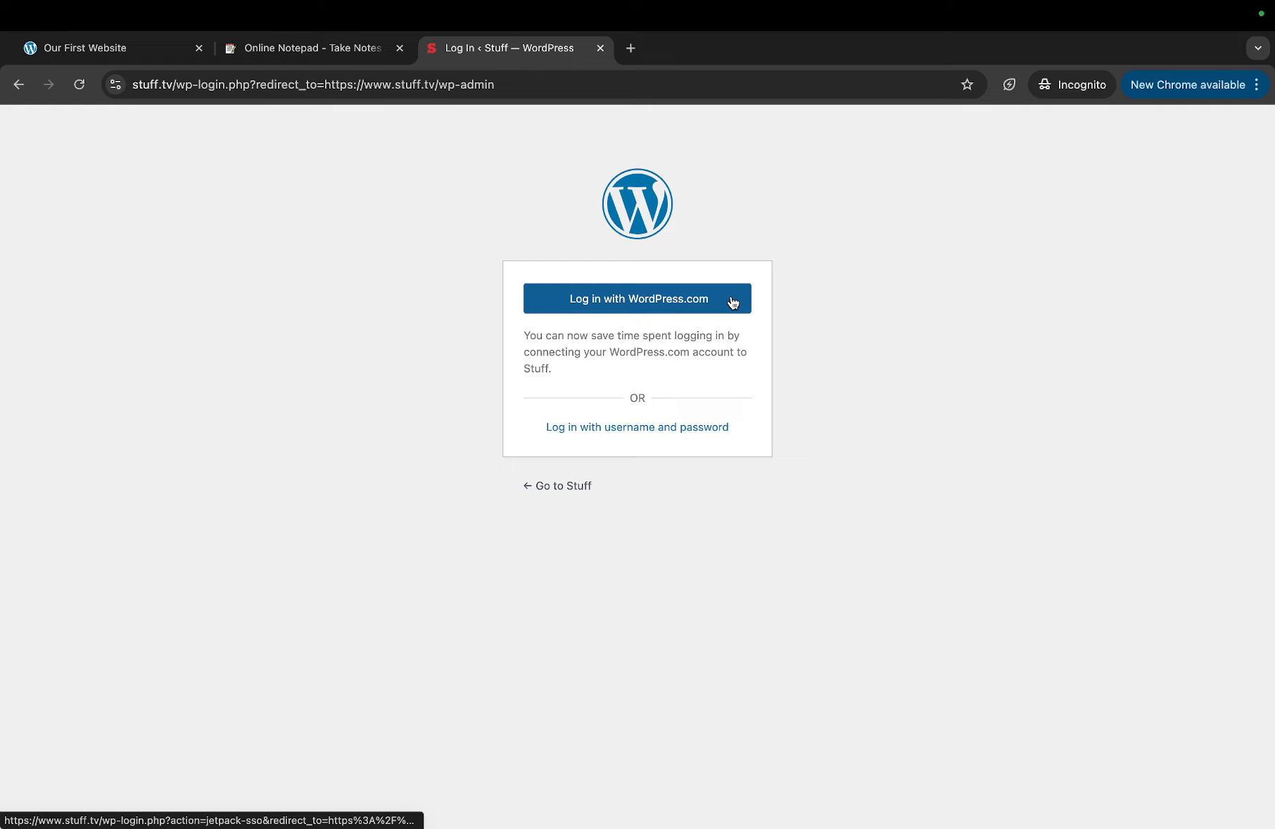
- Show the username and password login form, then go back to the search results
click(648, 430)
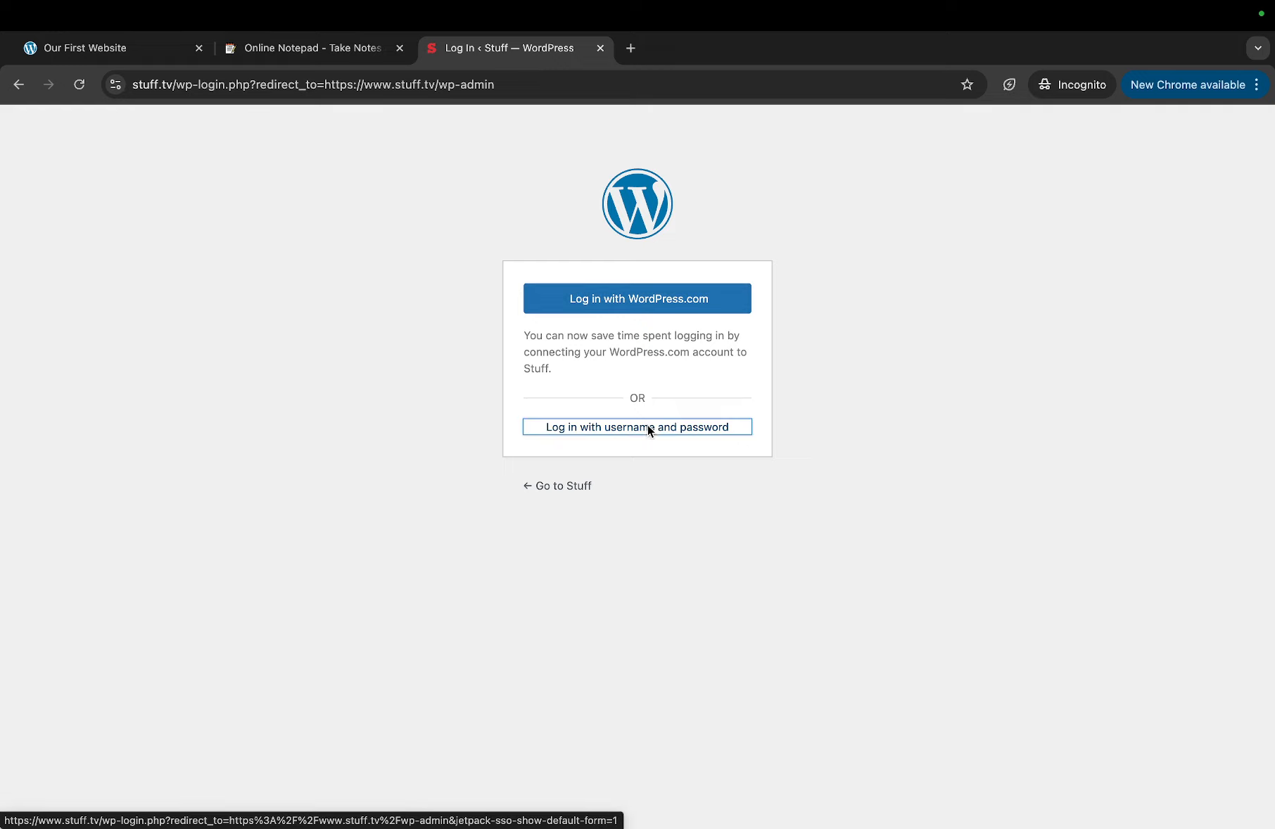
click(603, 325)
click(591, 381)
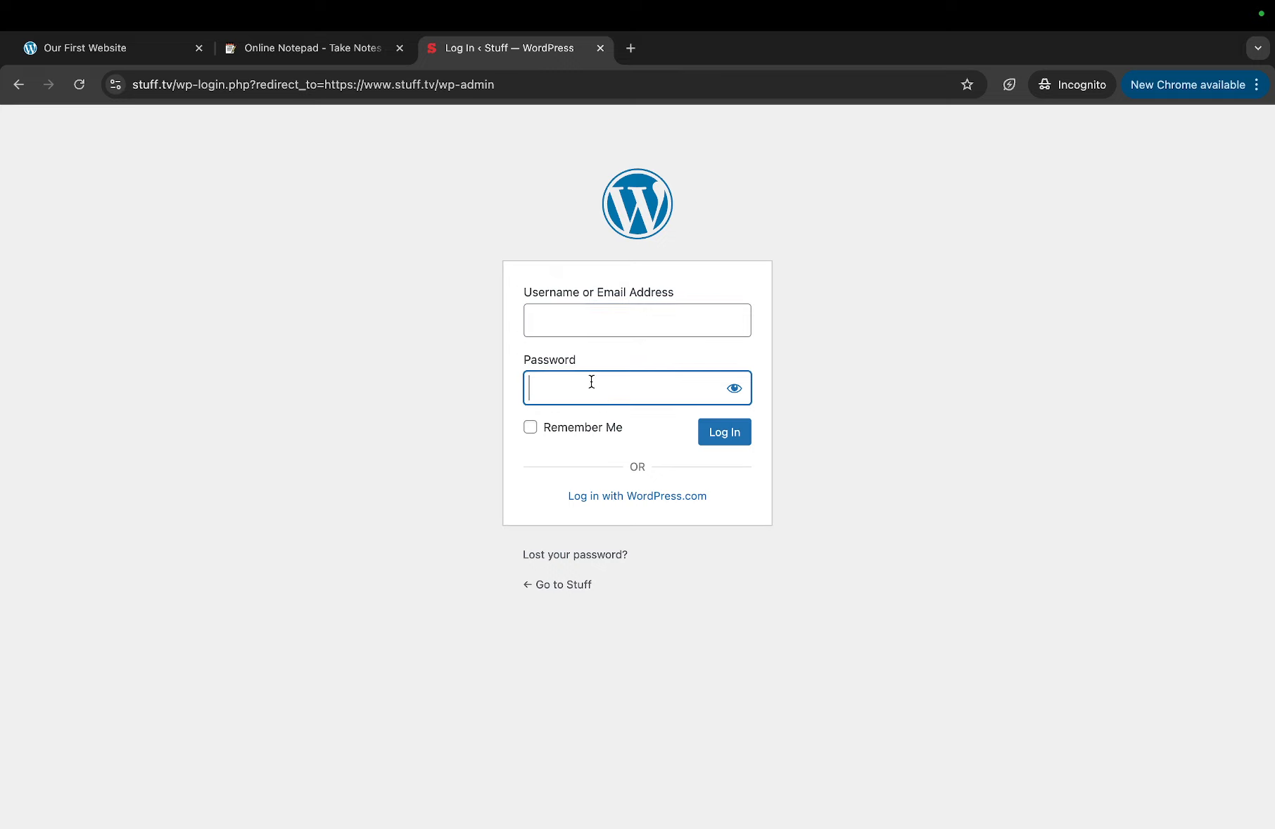
click(592, 326)
click(591, 383)
click(19, 85)
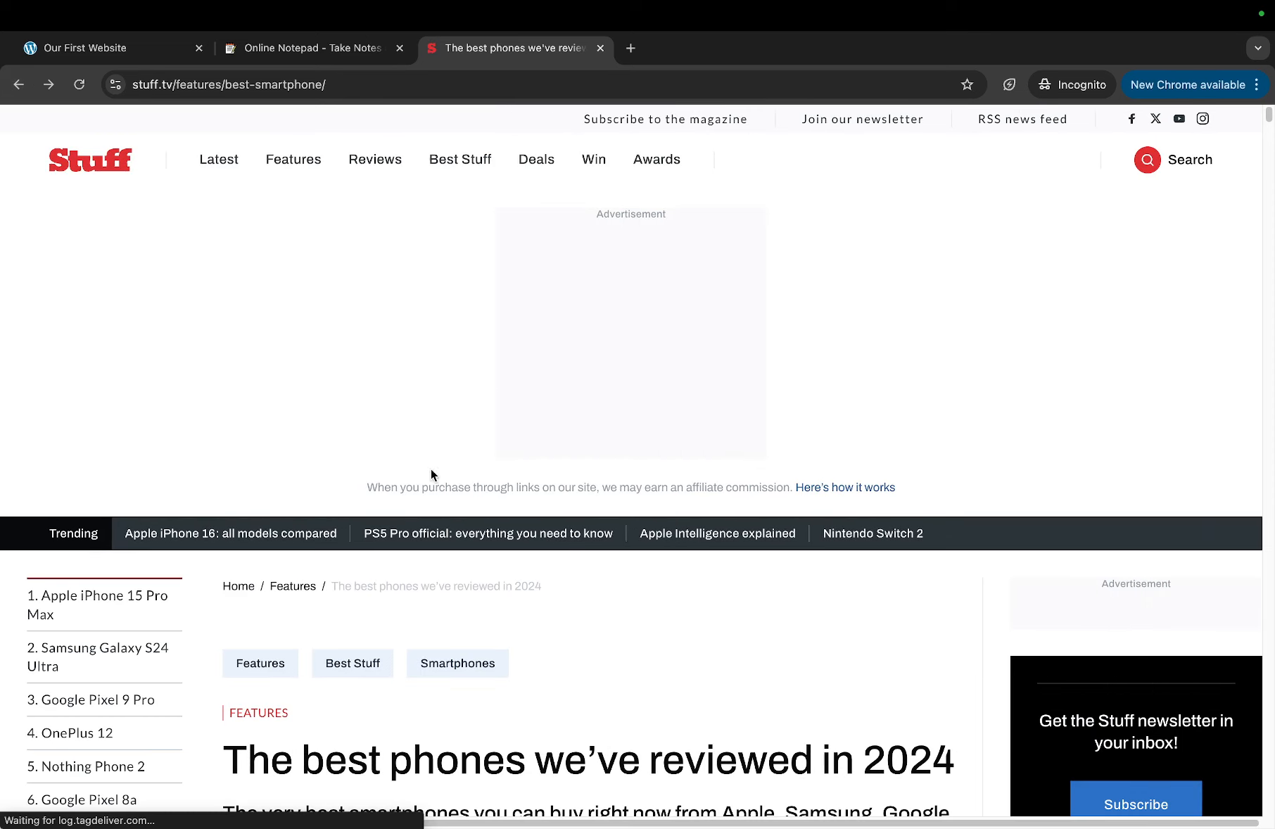
click(18, 85)
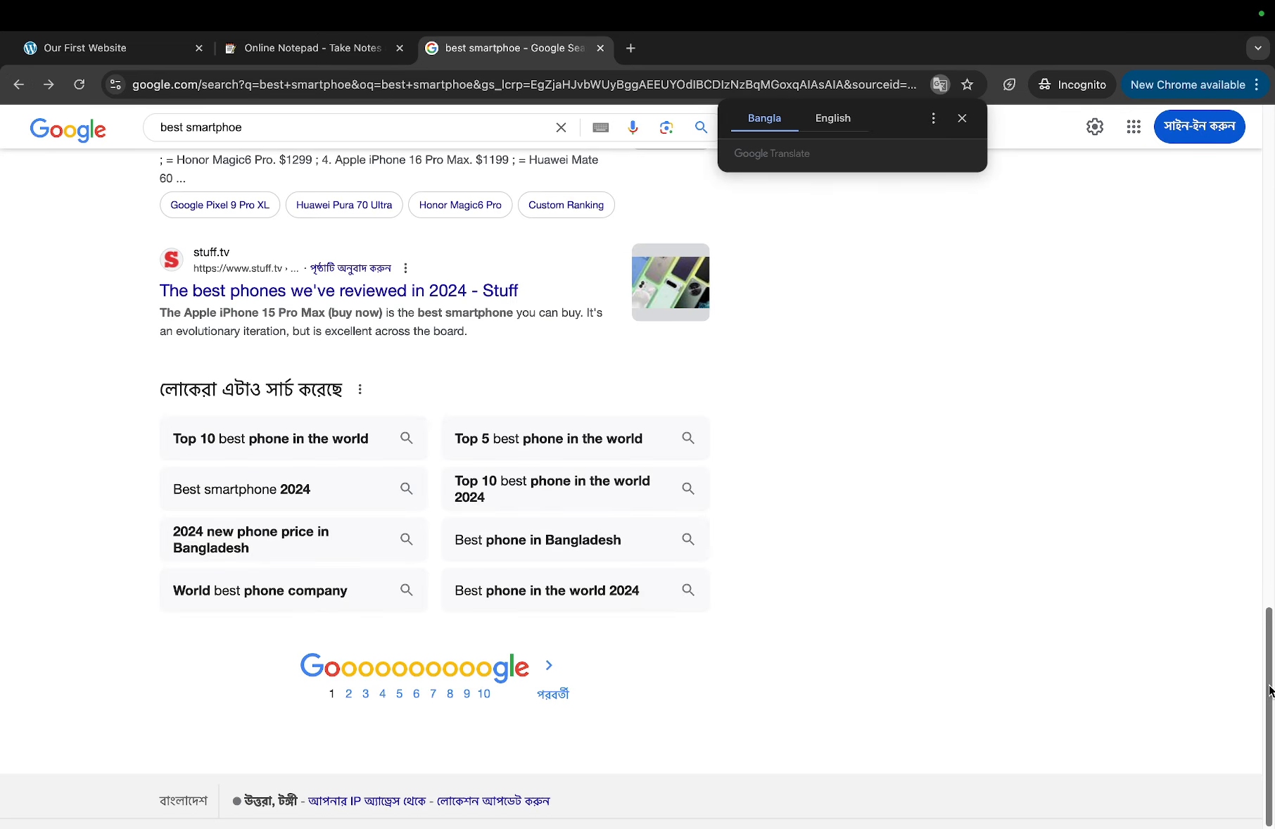
- Open The Verge's best phone article, swap its path for wp-admin, and highlight the 404 message
drag(1266, 686, 1264, 485)
click(422, 329)
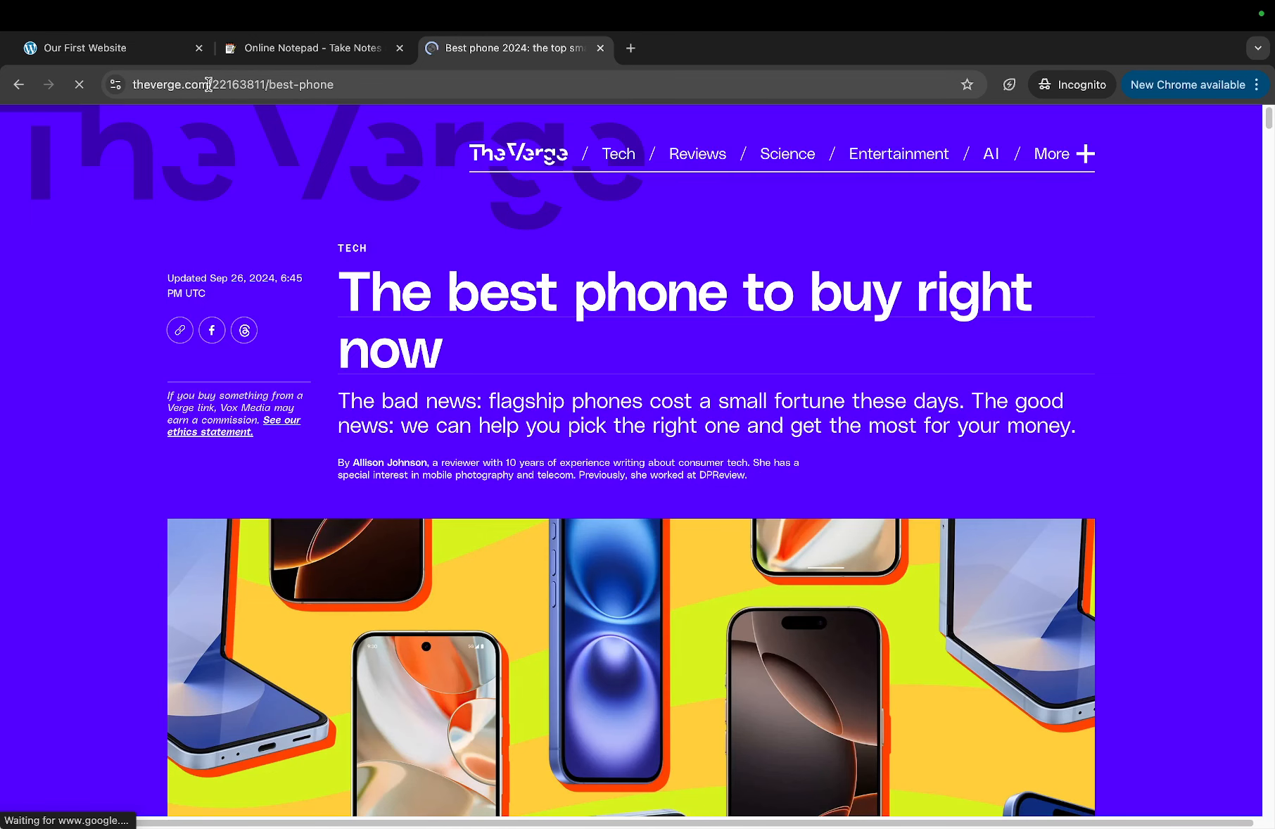
drag(208, 85, 835, 134)
key(BackSpace)
text(w)
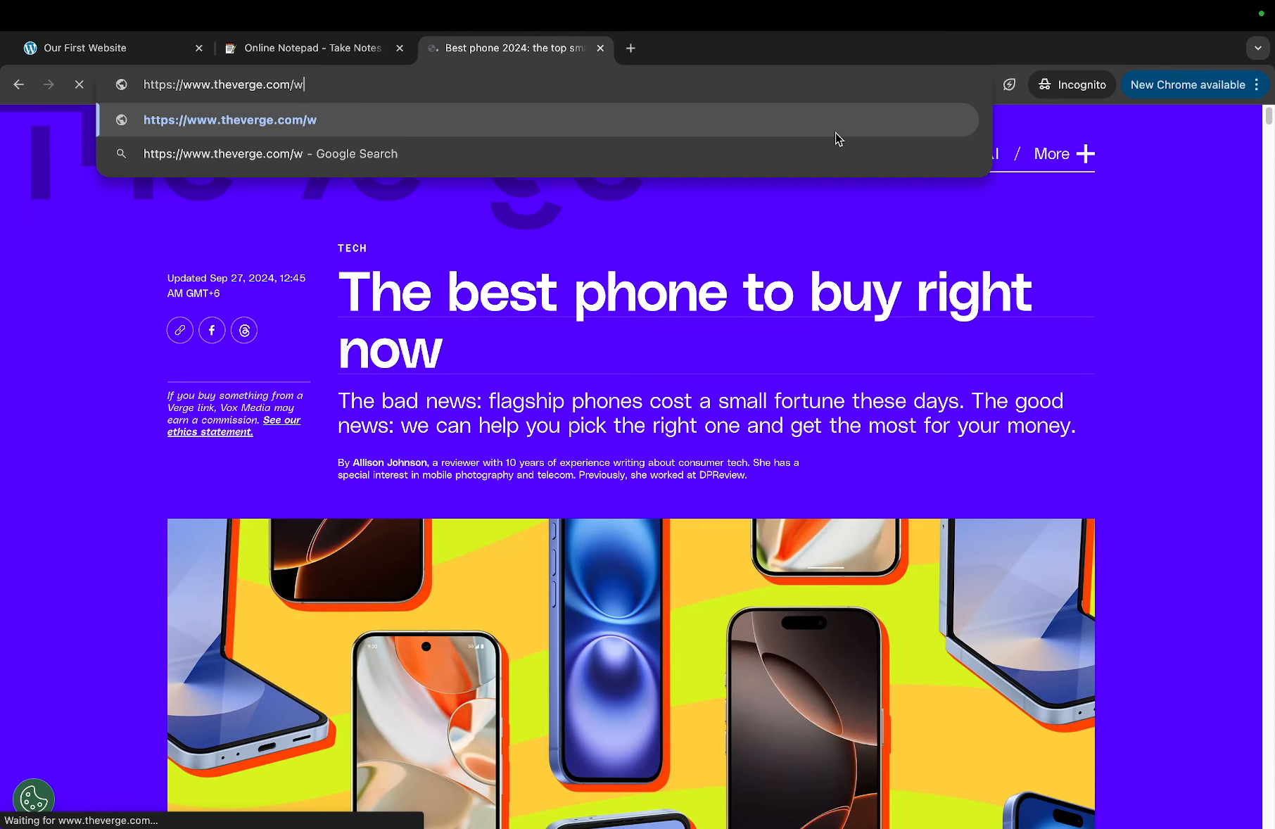
text(p-admin)
key(Return)
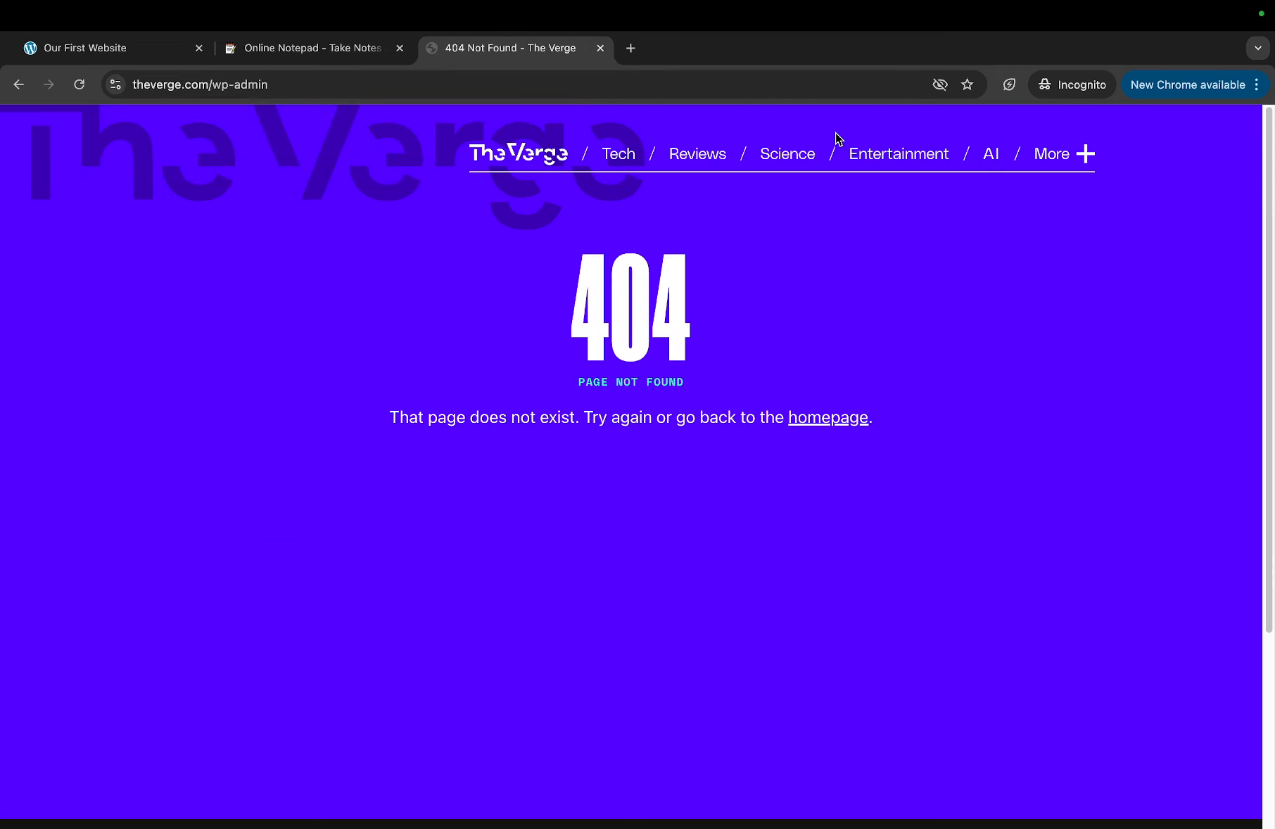
drag(378, 460, 769, 310)
click(701, 299)
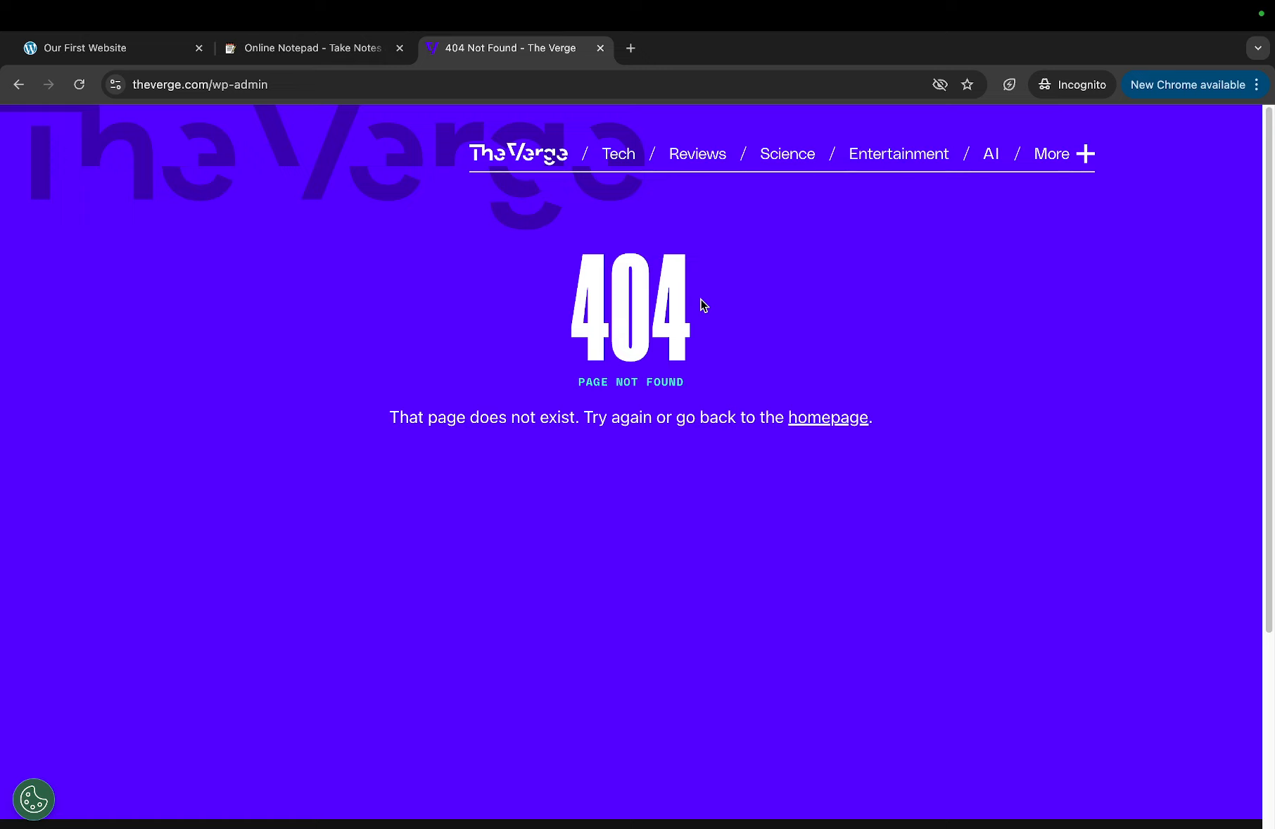
- Close The Verge tab and add 'user' and 'pass' lines under the note's address
click(600, 48)
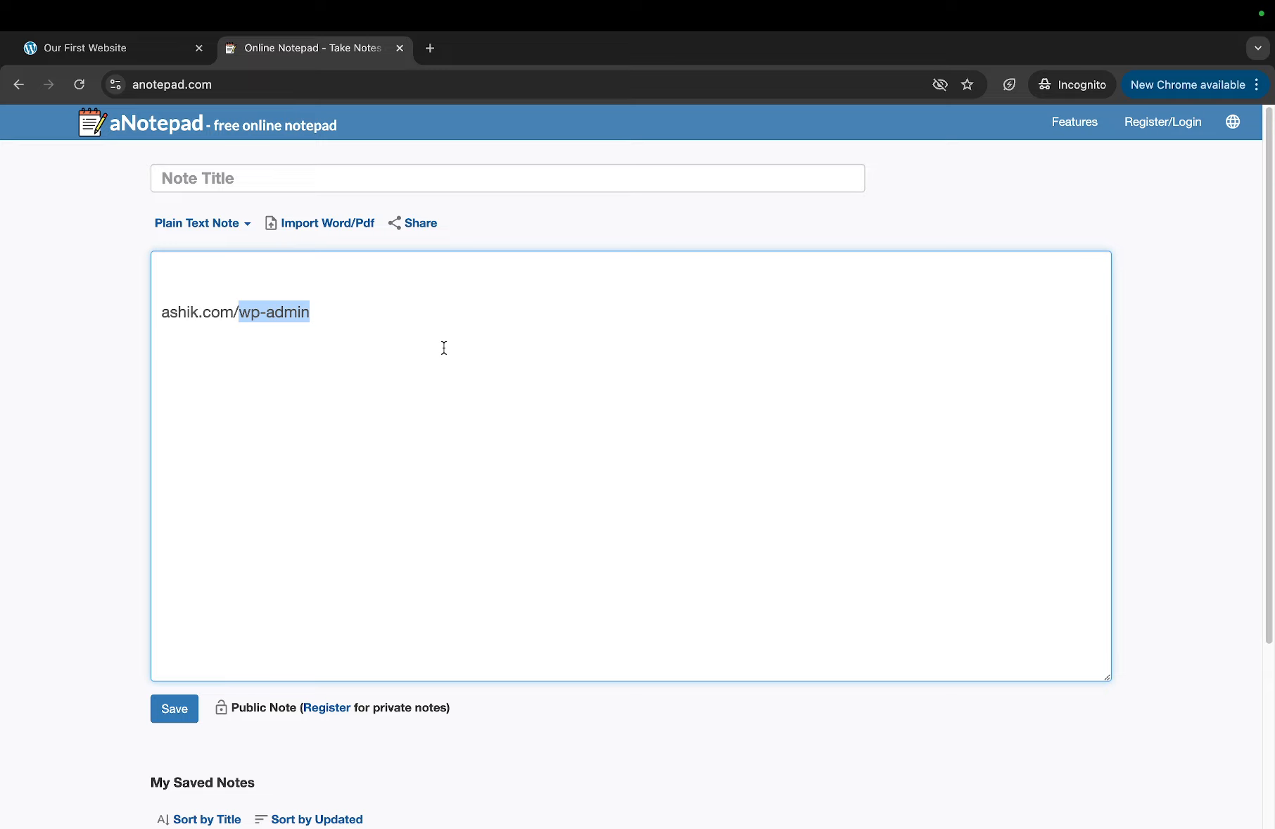
key(BackSpace)
key(BackSpace)
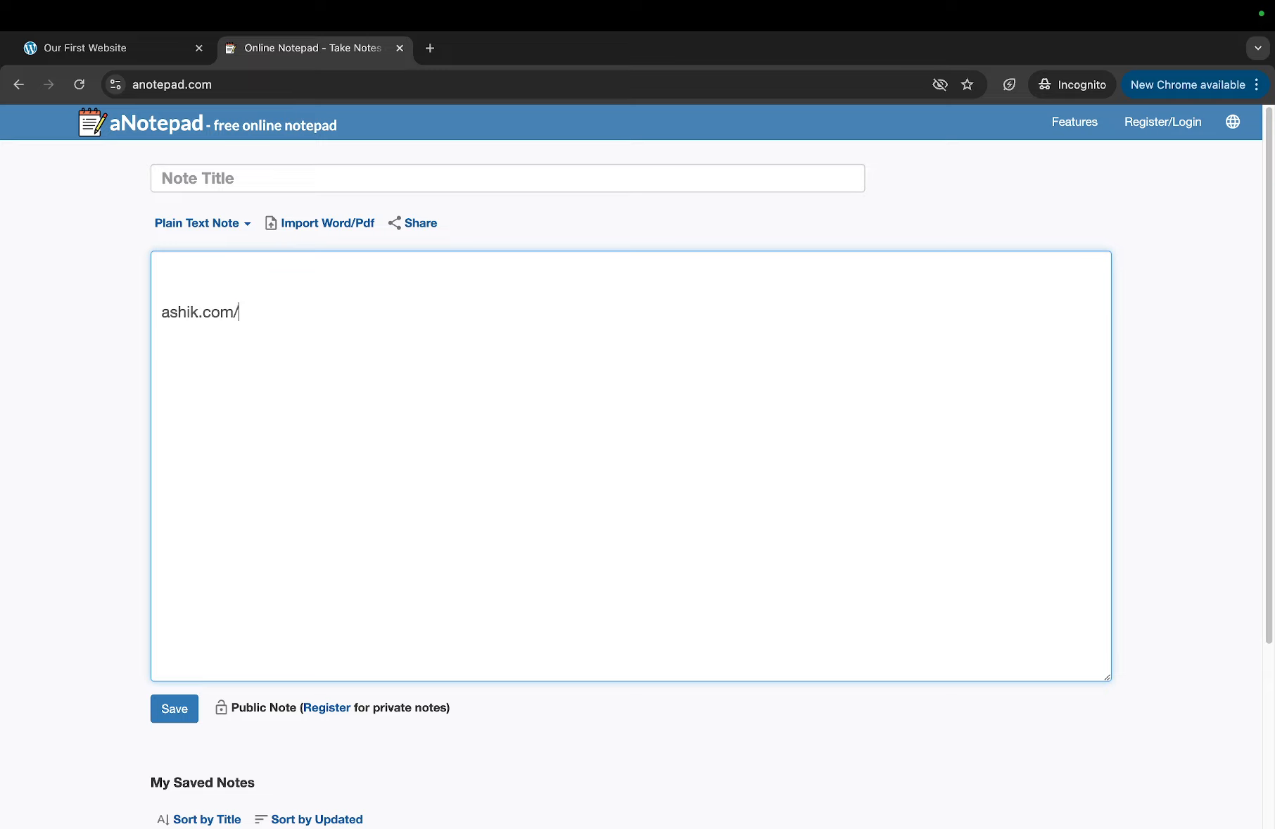
key(Return)
key(Return)
text(usdd)
key(BackSpace)
key(BackSpace)
key(BackSpace)
text(ser)
text(\)
text(\)
text(pass)
- Retype the address line's ending as /wp-admin, correcting the misspelled wpl-admn
click(258, 316)
text(/wpl-admn)
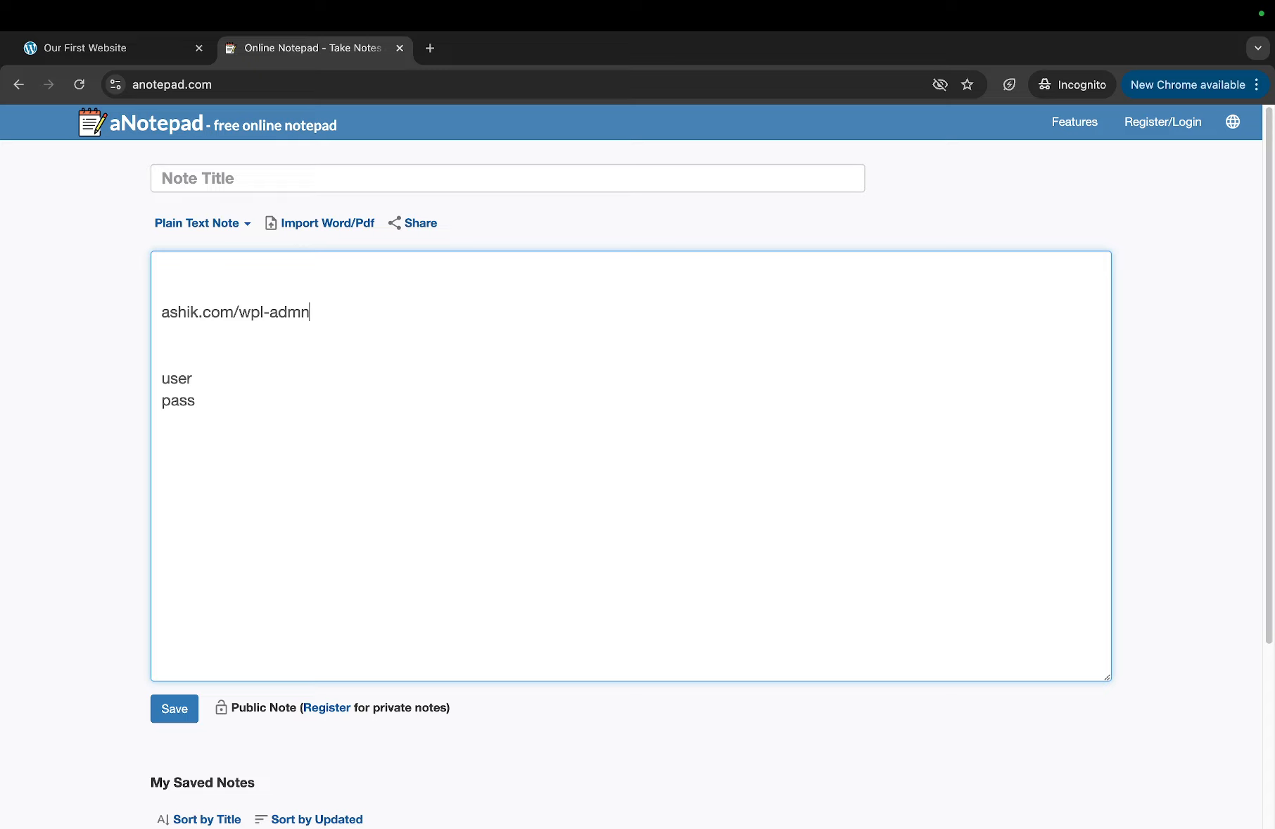
drag(239, 311, 331, 310)
text(wp)
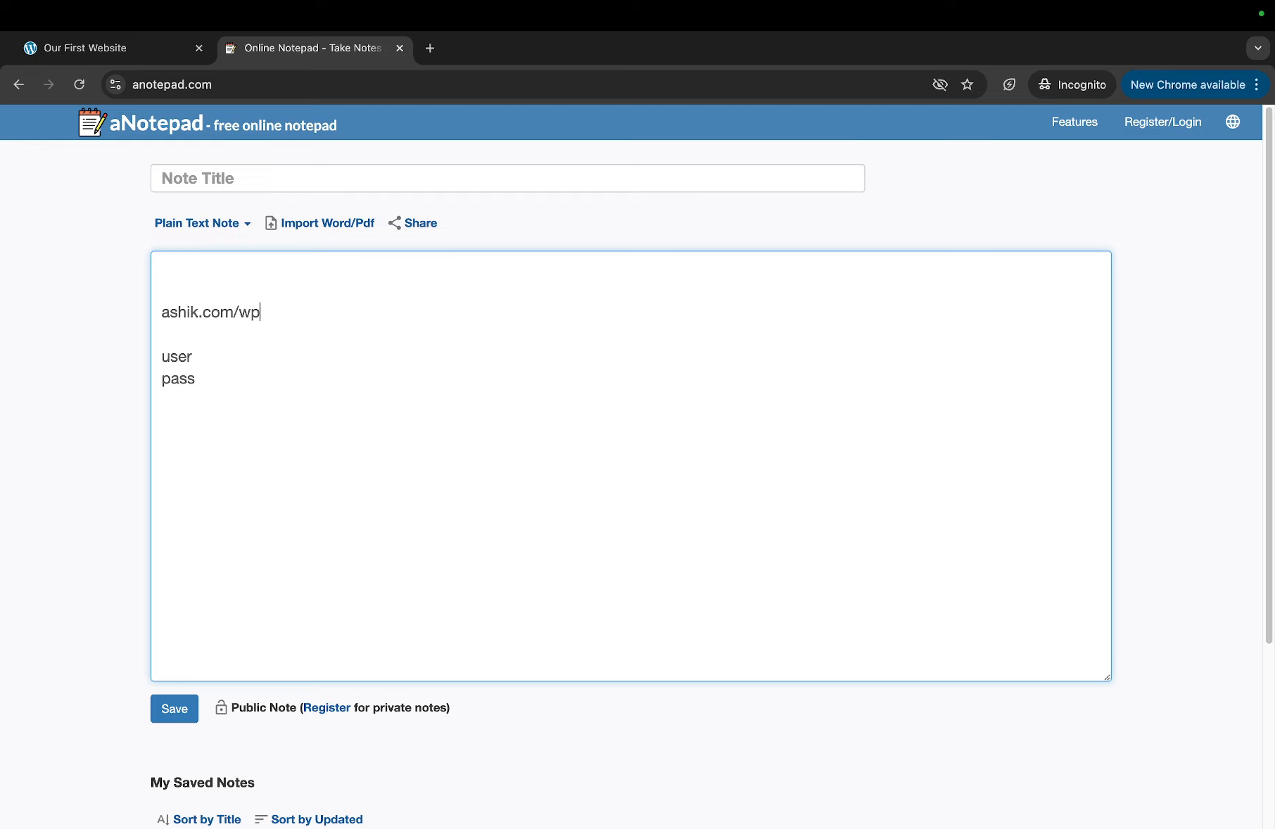
text(-admin)
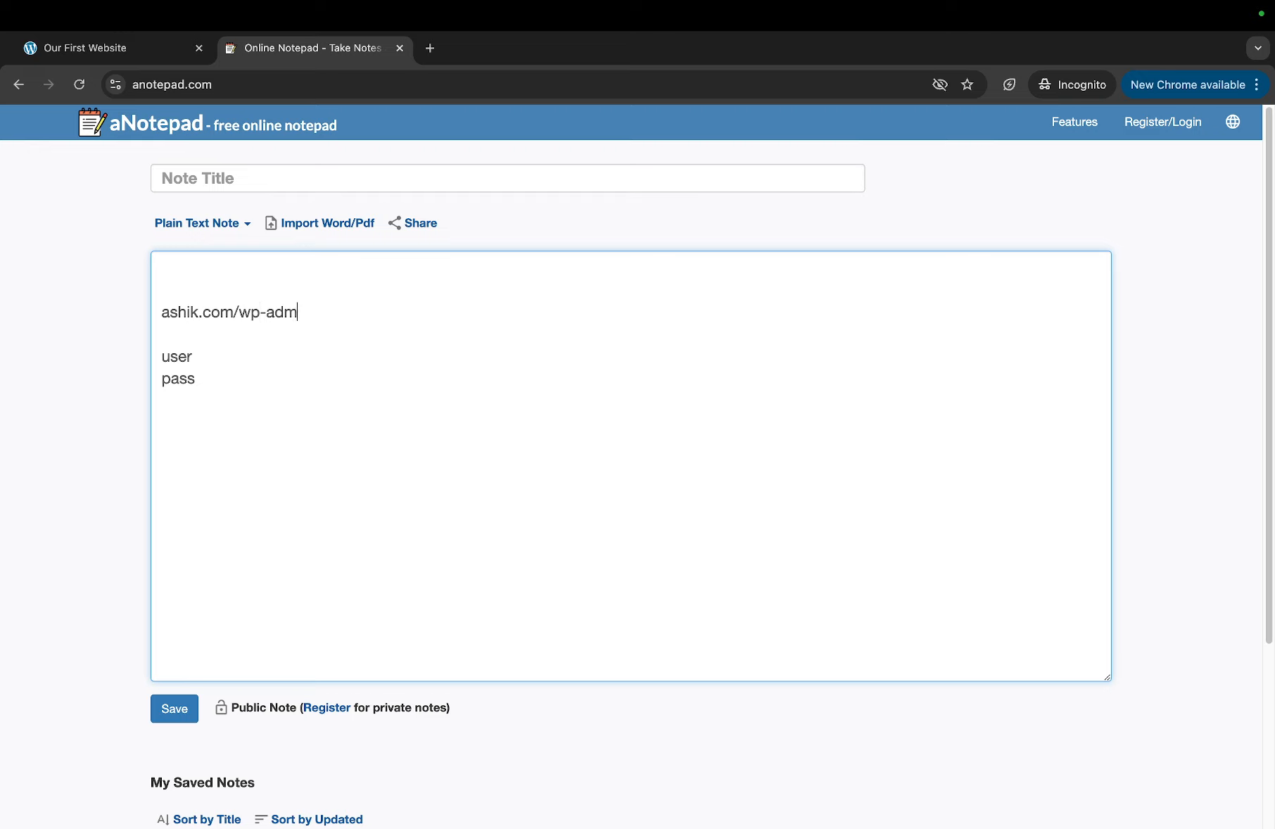